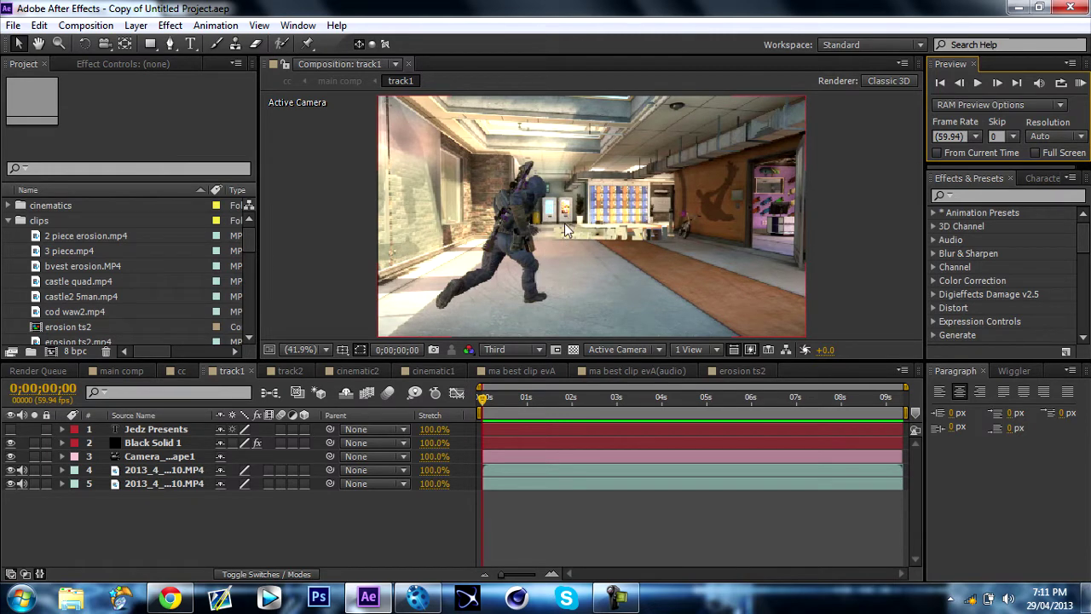
Step: Preview the track1 composition across the timeline to examine how the tracked 3D title sits in the footage
click(1079, 83)
drag(812, 399, 832, 399)
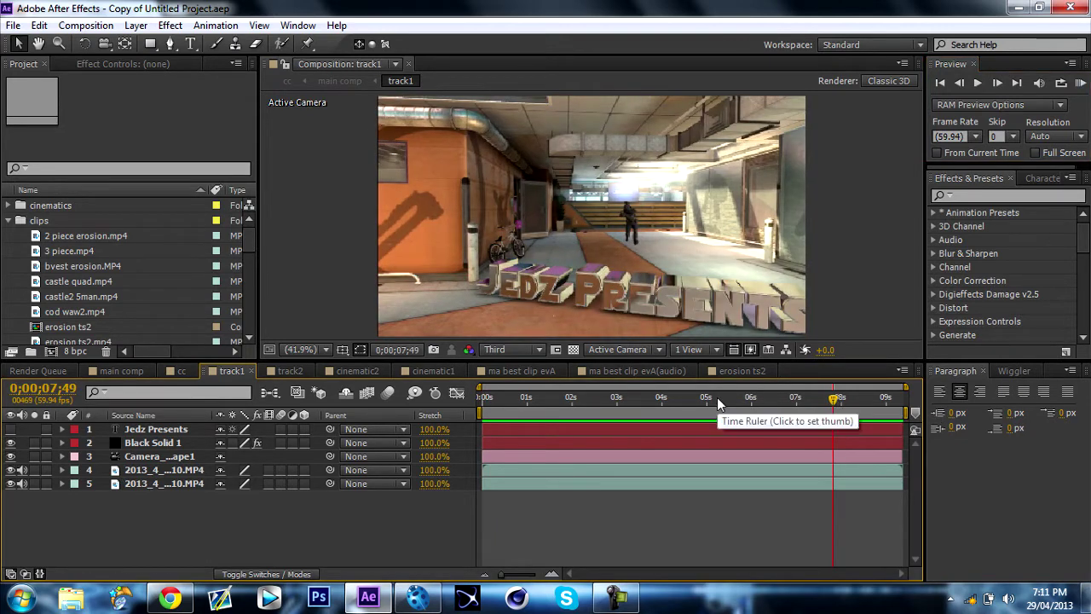
click(494, 402)
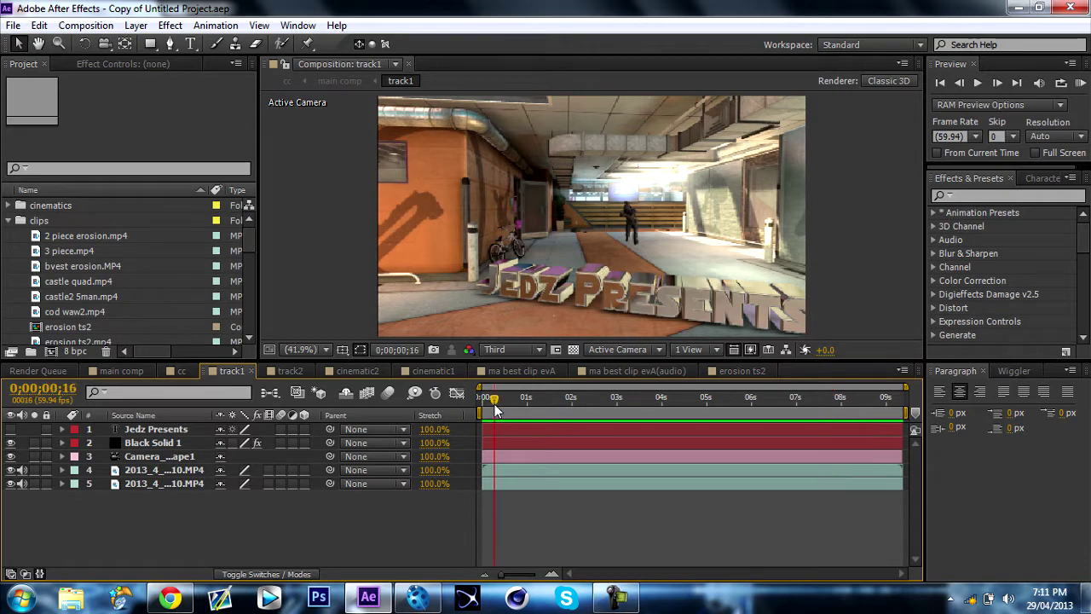
drag(486, 398, 700, 399)
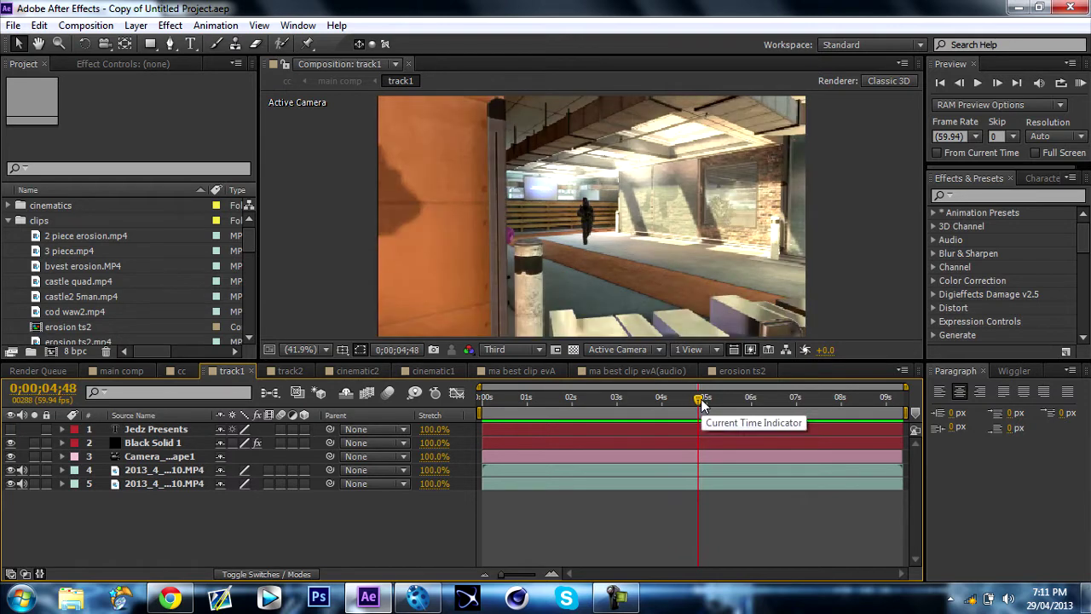
click(417, 597)
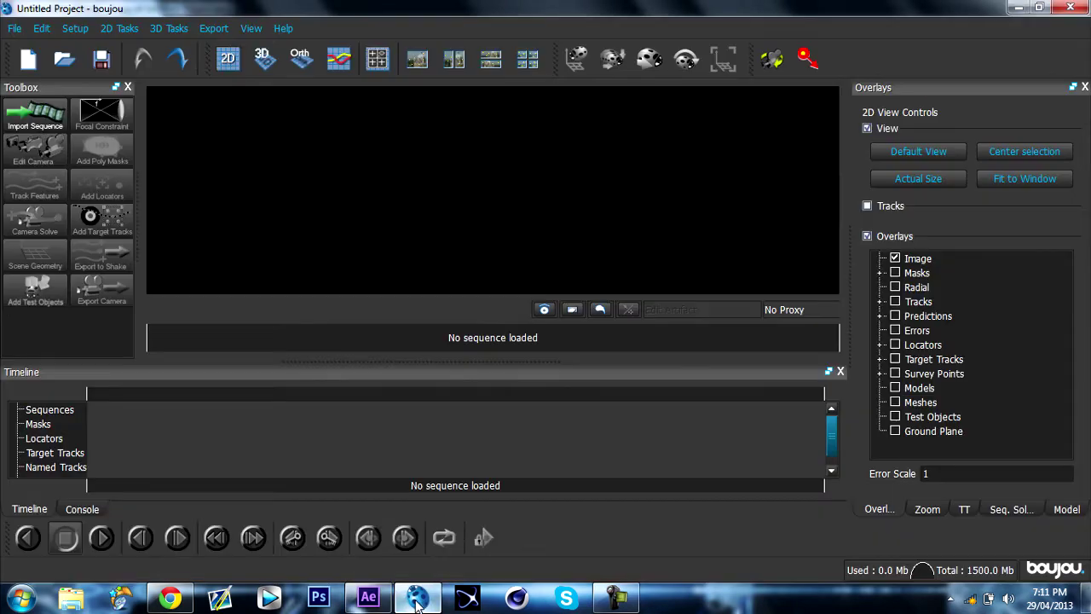
click(368, 598)
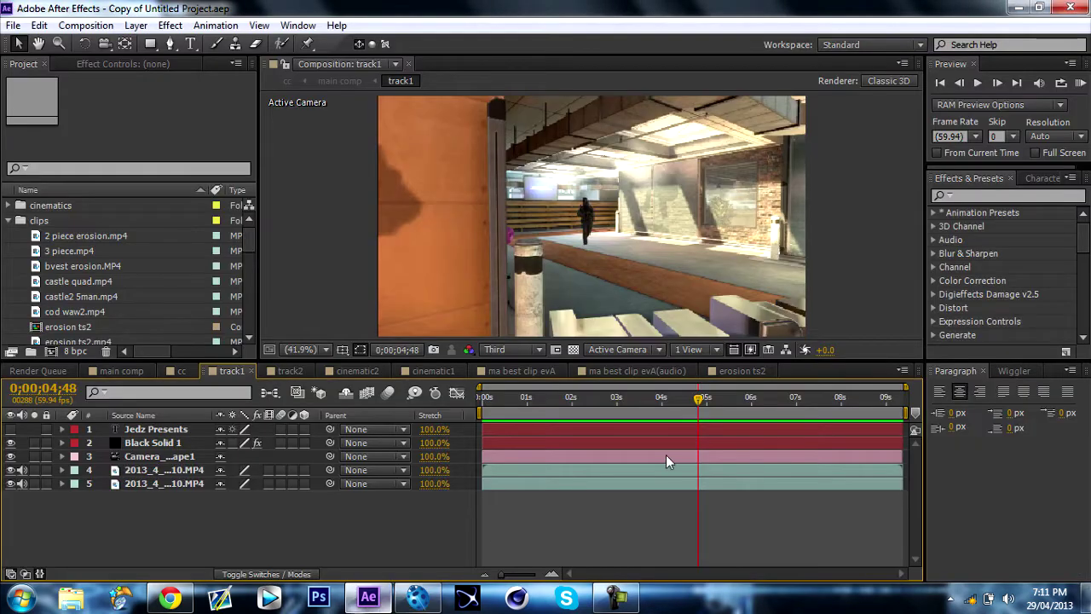
click(780, 397)
key(space)
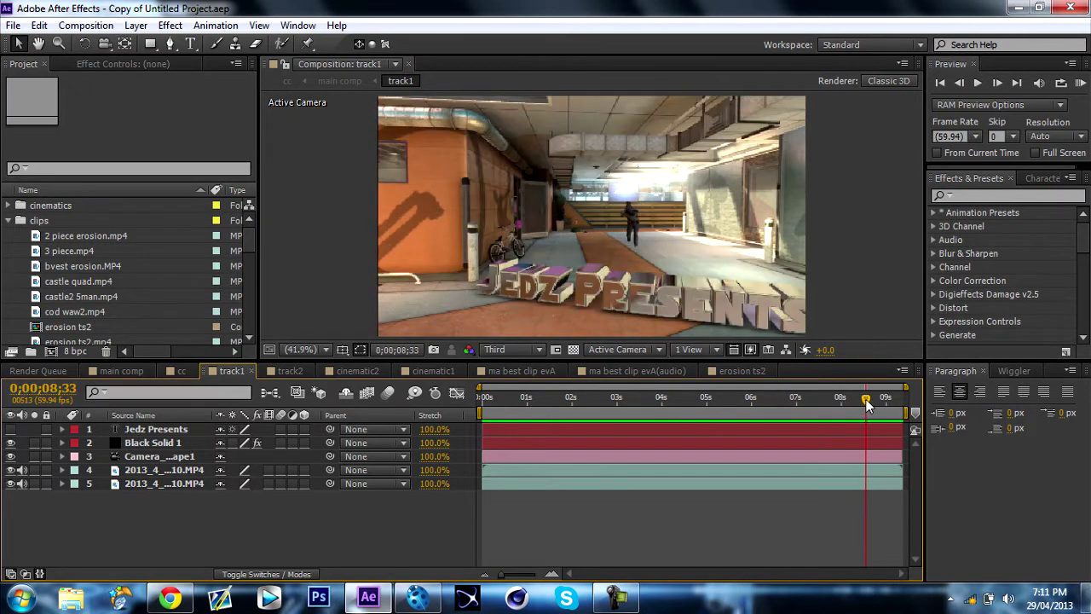
Step: Delete the title text, Black Solid 1, camera and lower duplicate footage layers from the track1 composition
click(167, 429)
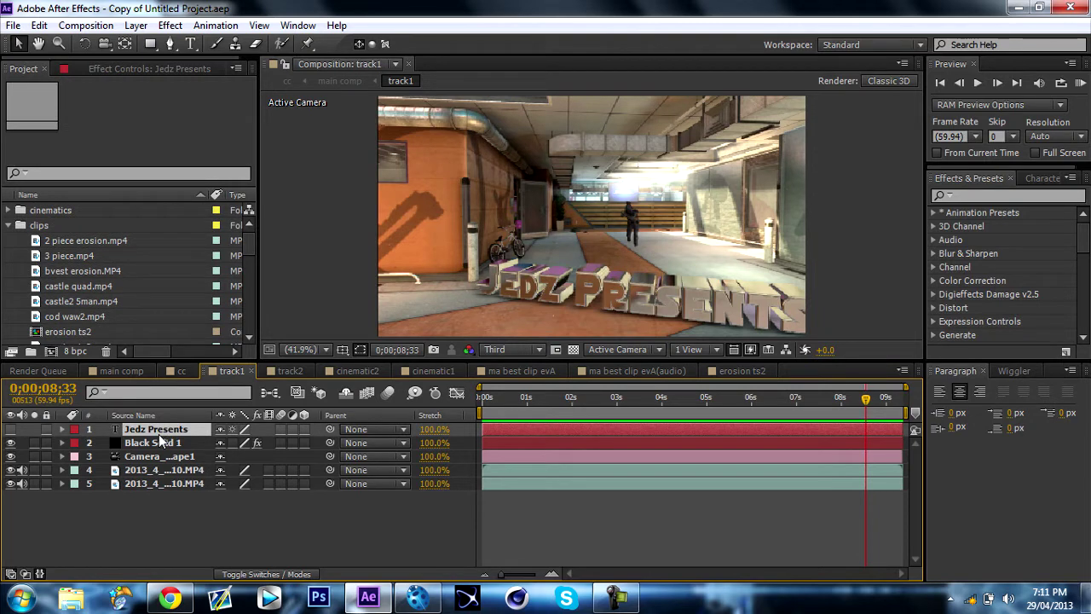
key(Delete)
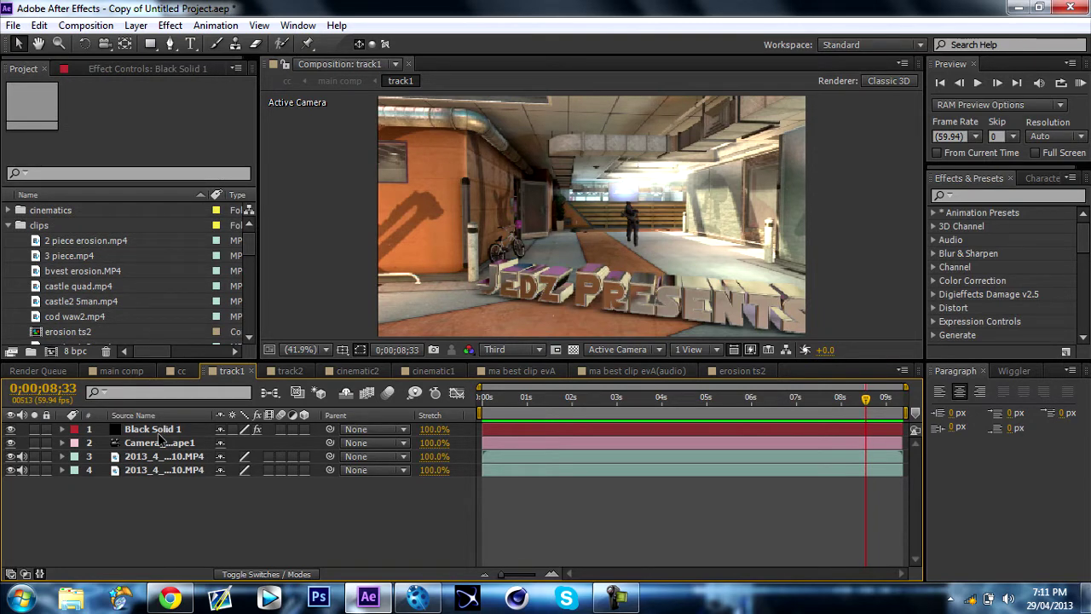
key(Delete)
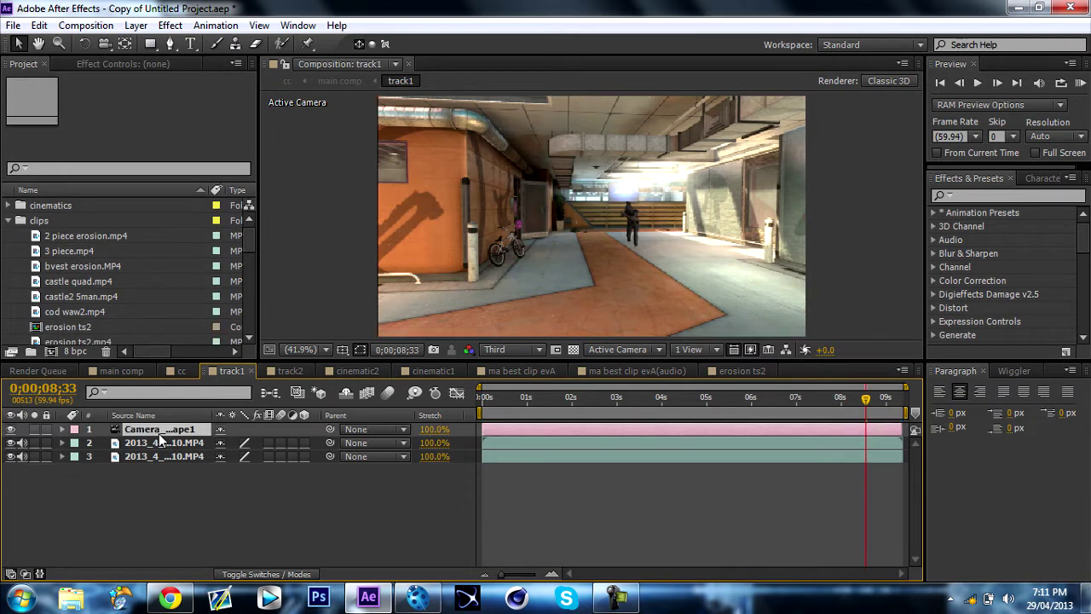
key(Delete)
click(179, 442)
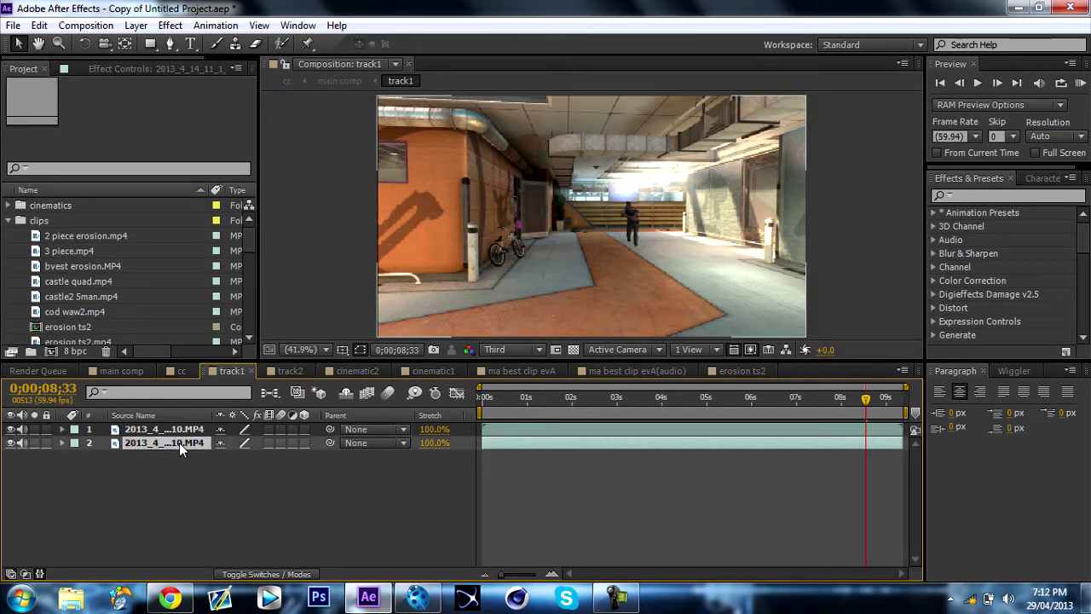
key(Delete)
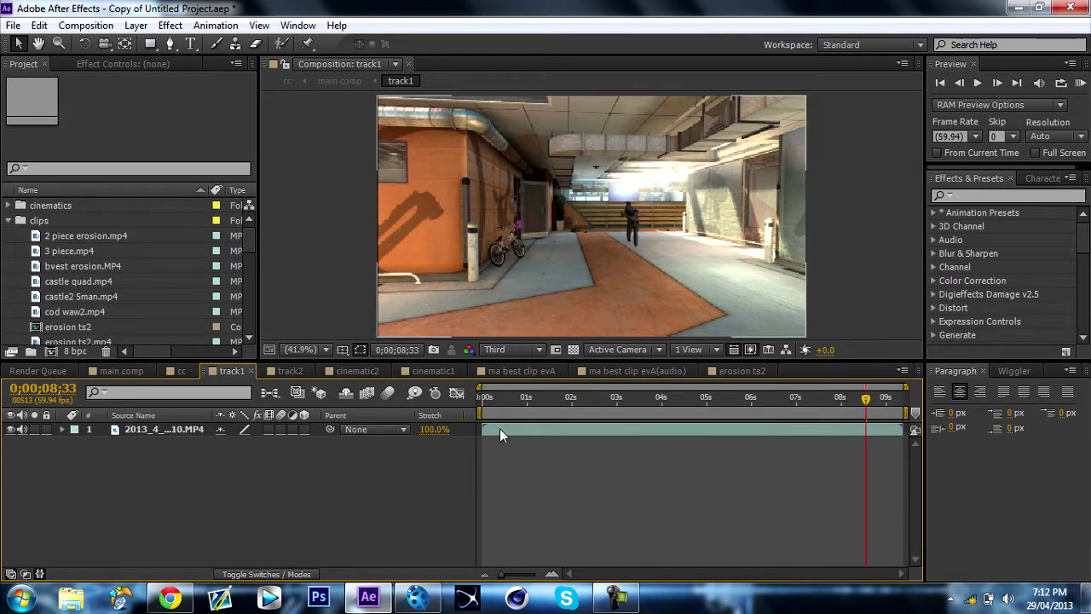
click(484, 397)
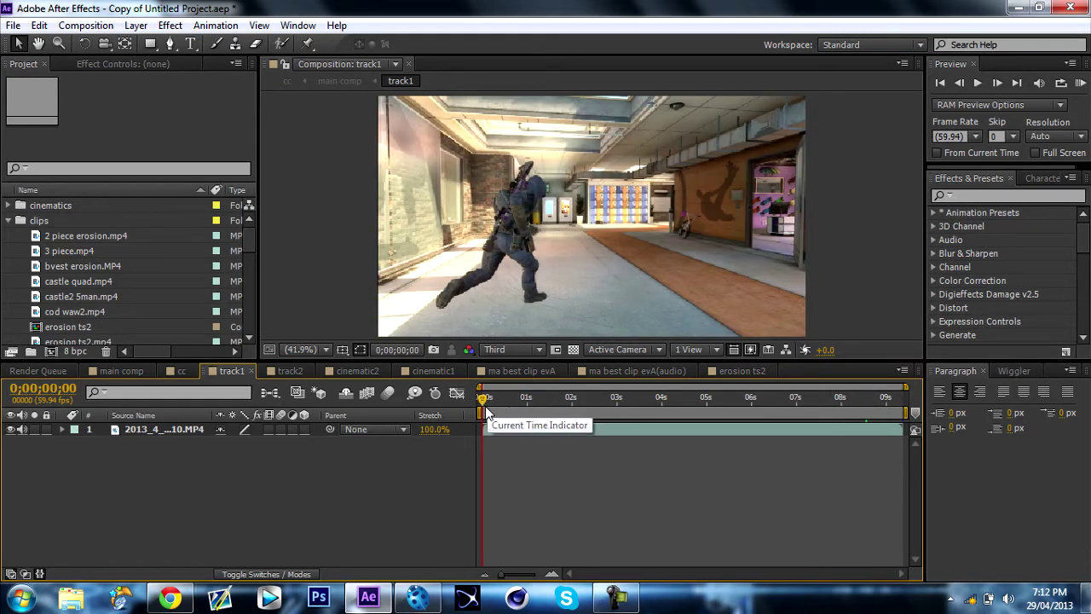
drag(487, 400, 856, 400)
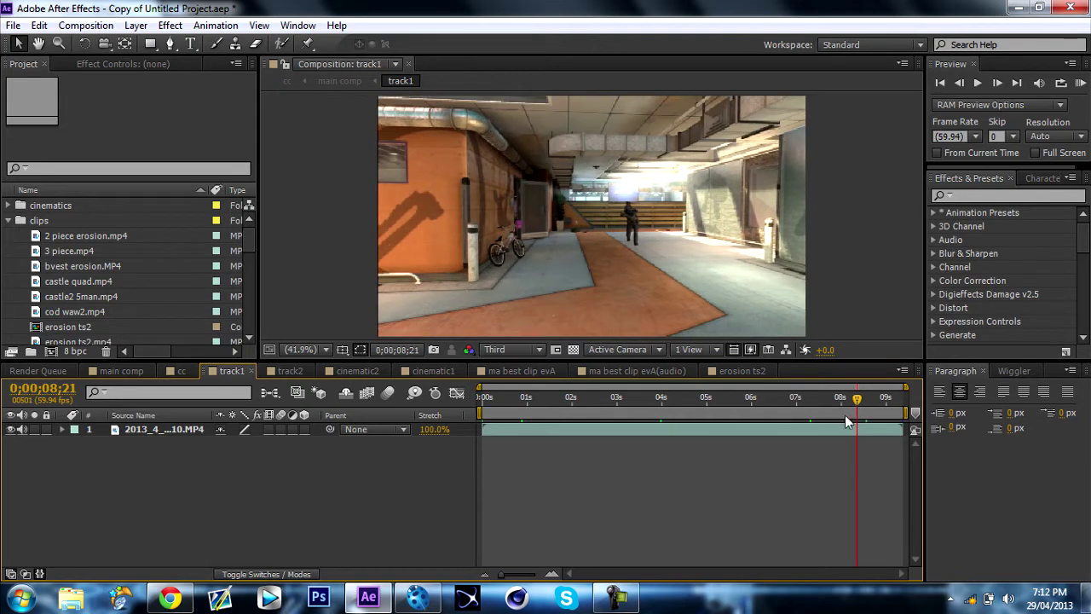
click(835, 411)
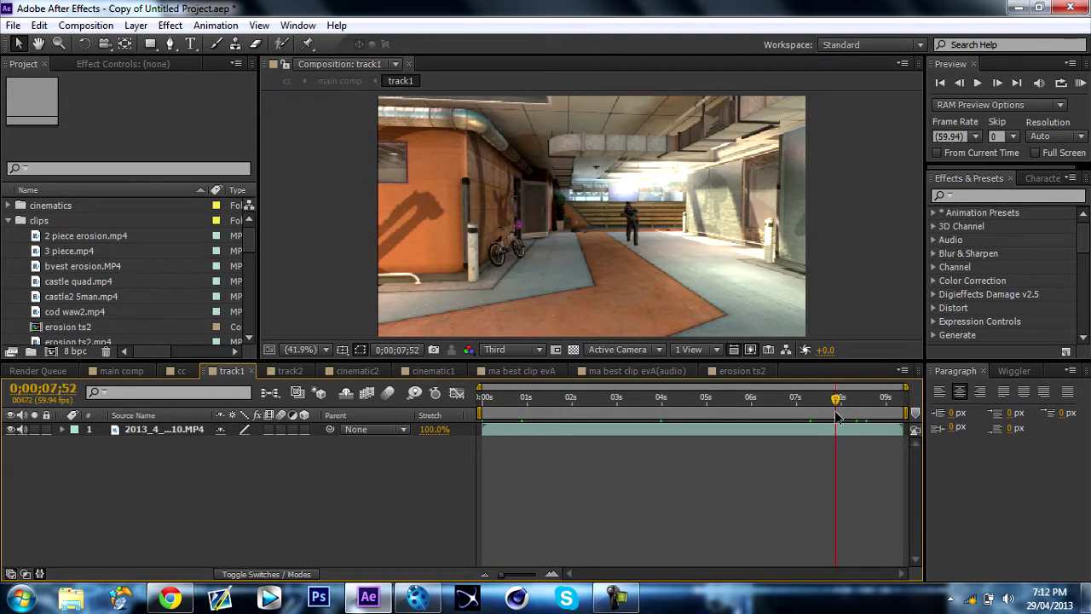
click(857, 407)
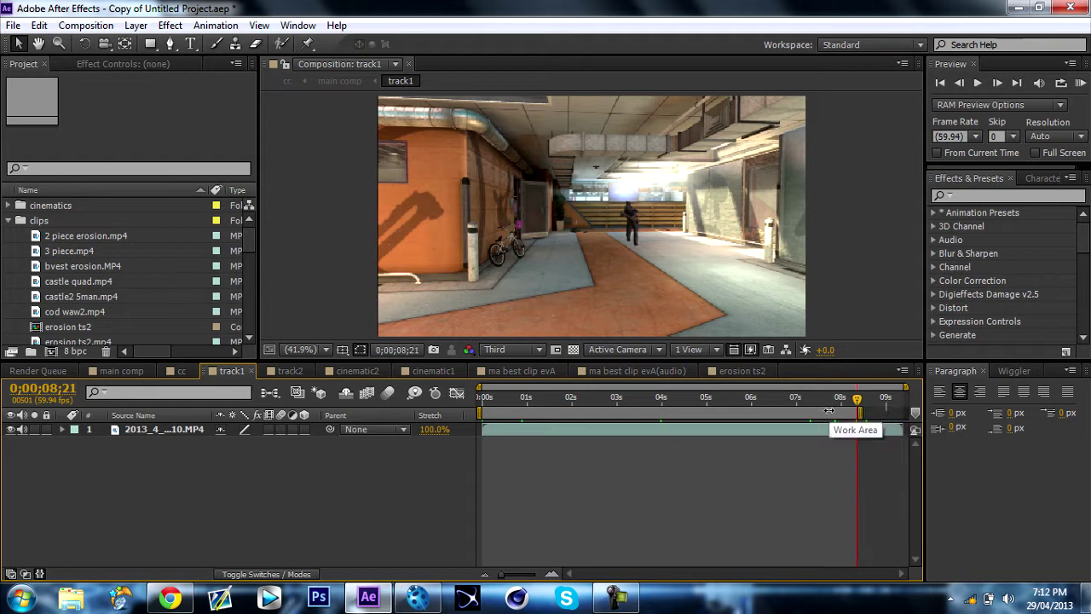
right_click(829, 415)
click(803, 404)
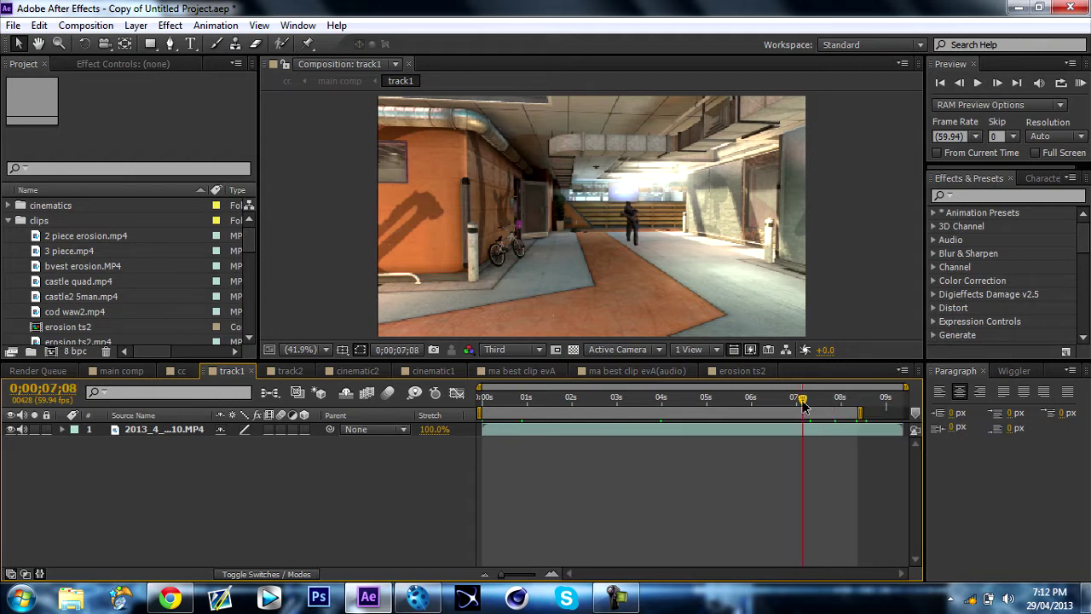
drag(860, 412, 905, 412)
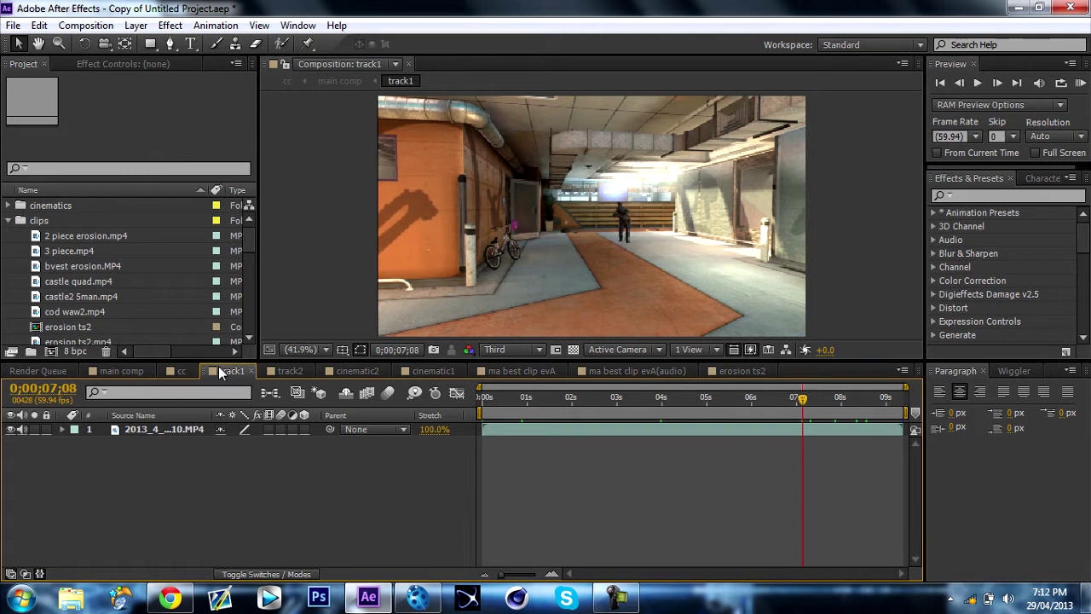
Step: Add the track1 composition to the render queue and remove the finished track2 entry
click(202, 429)
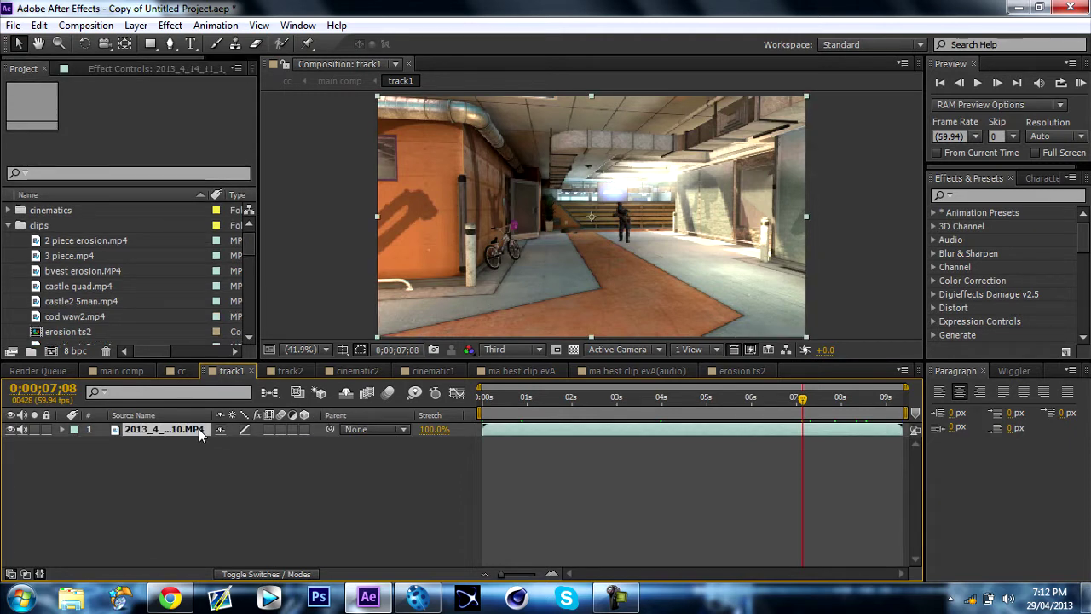
click(95, 25)
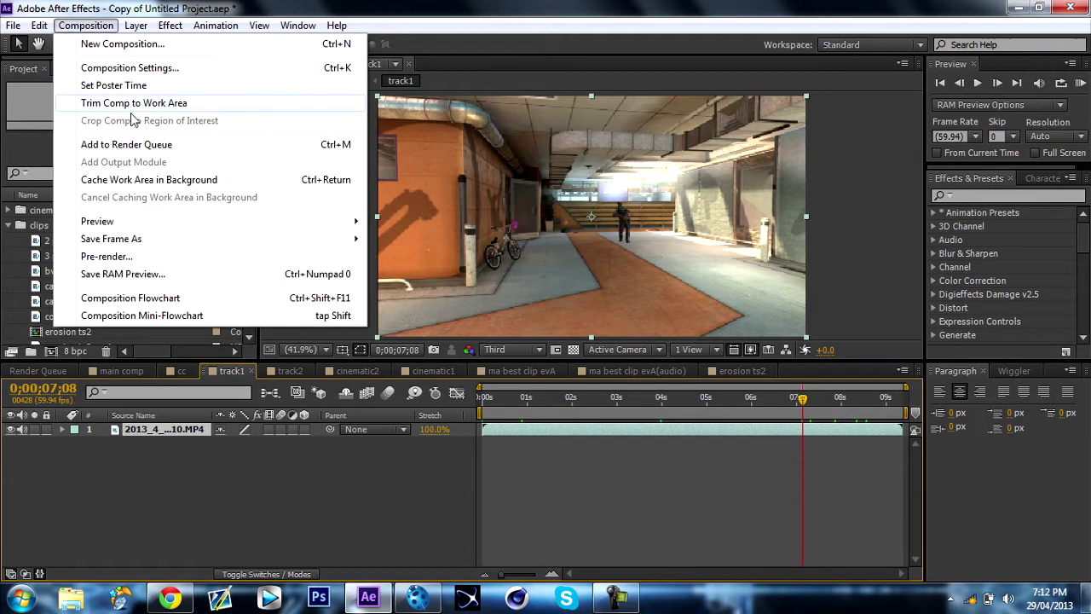
click(149, 145)
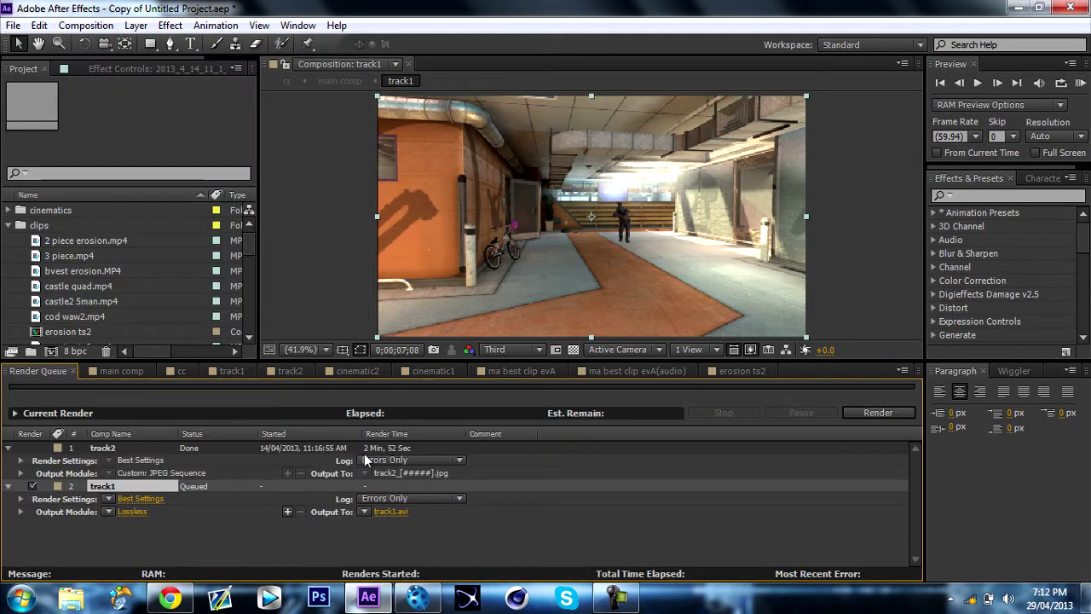
click(137, 451)
key(Delete)
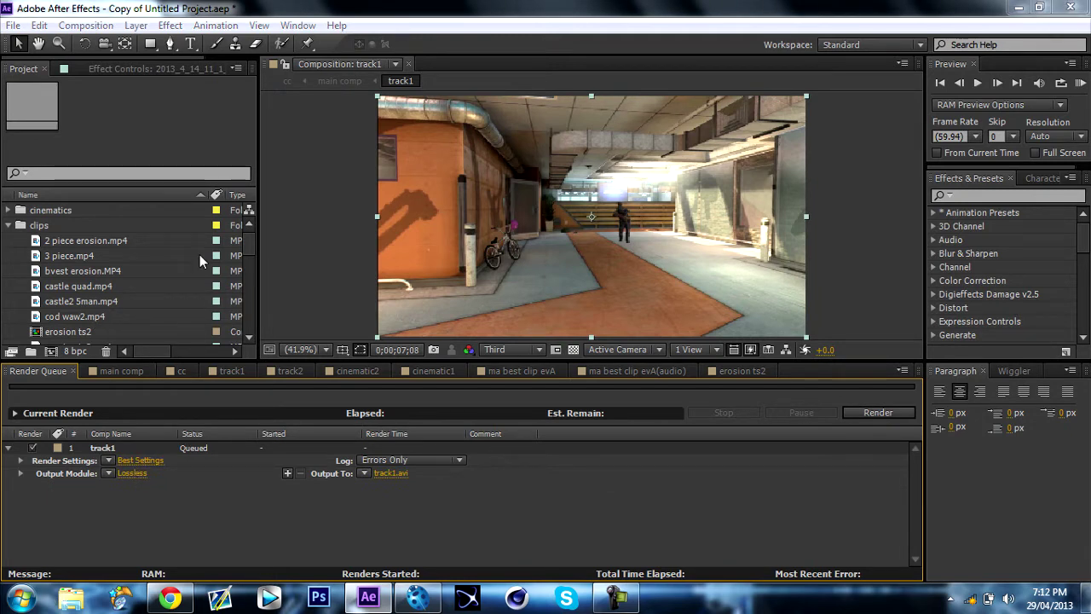
Step: Set the output module format of the track1 render to JPEG Sequence
click(193, 78)
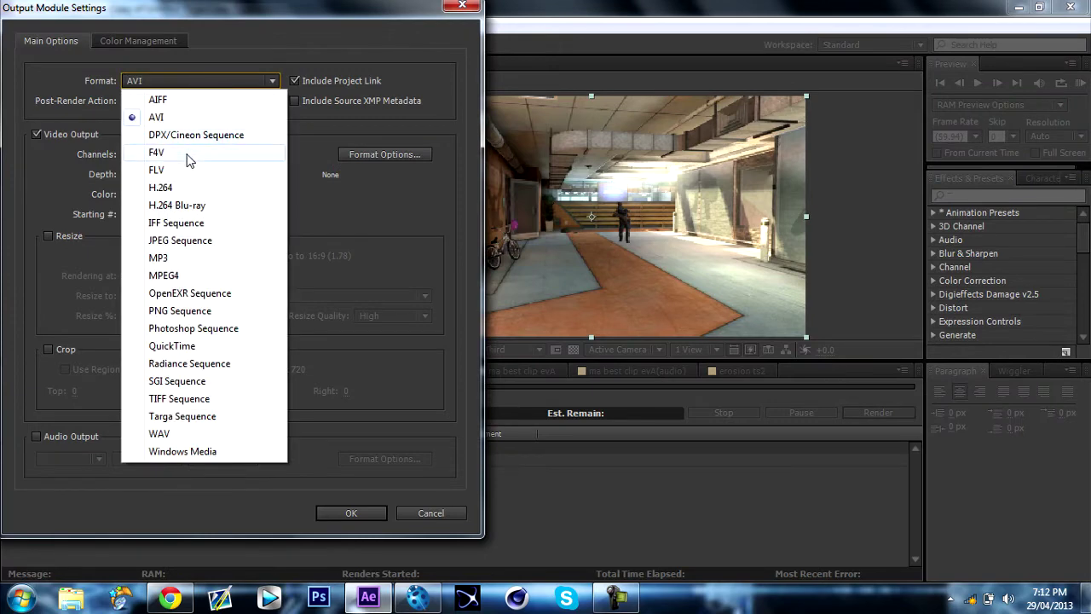
click(210, 242)
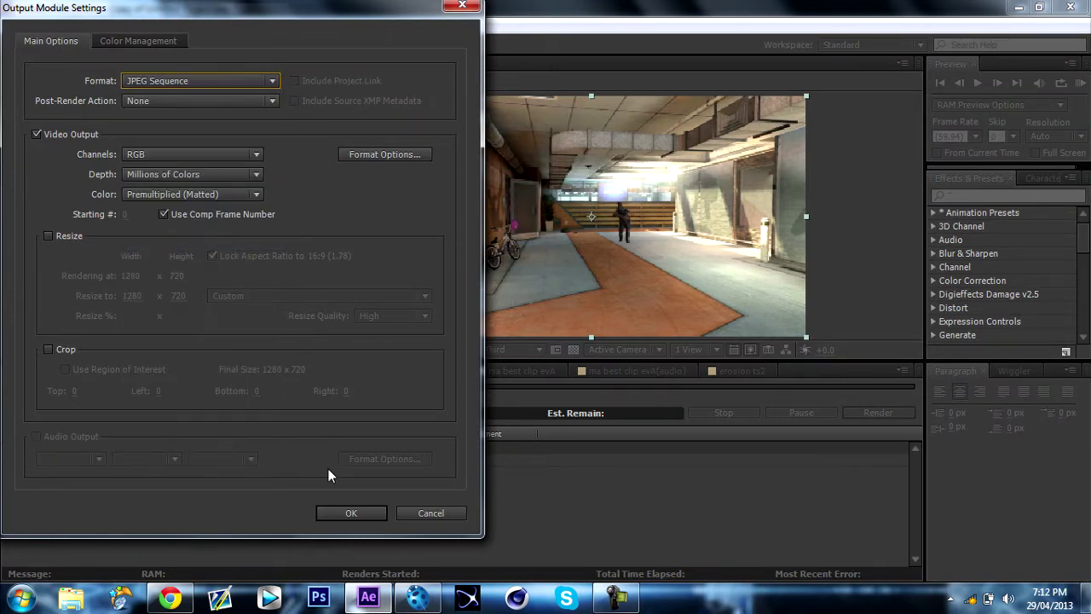
click(352, 512)
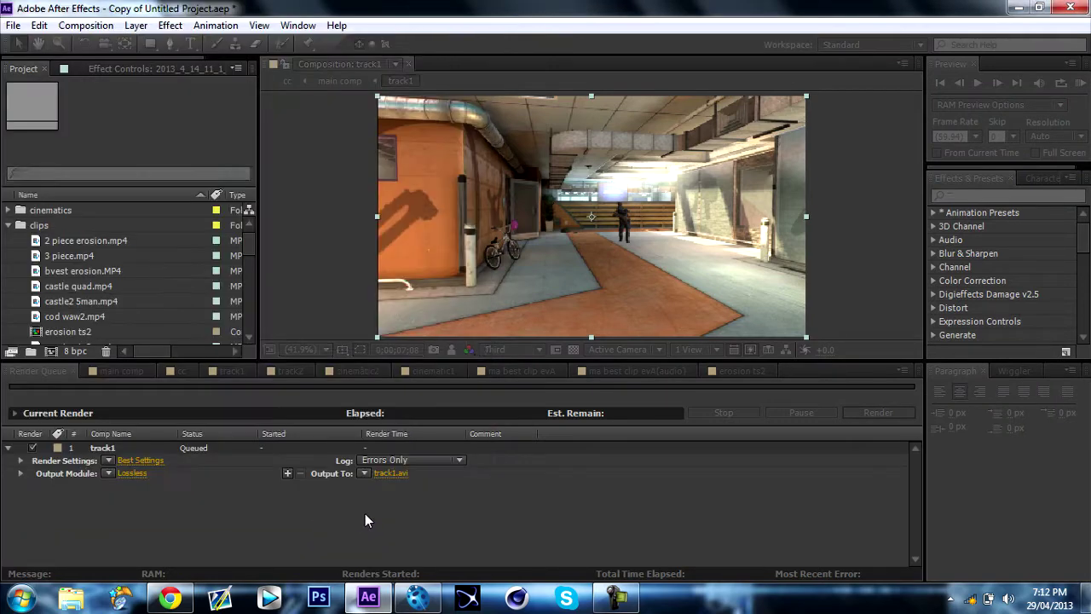
Step: Browse the track1 render's output destination to the track1 folder under edited vids, doodle, cinematics
click(392, 471)
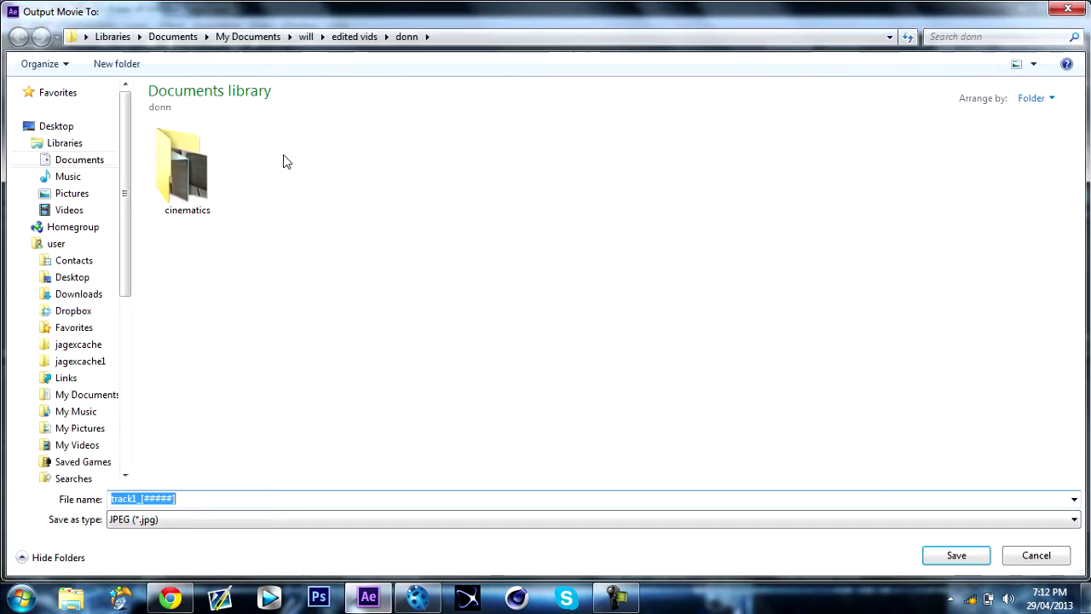
click(345, 37)
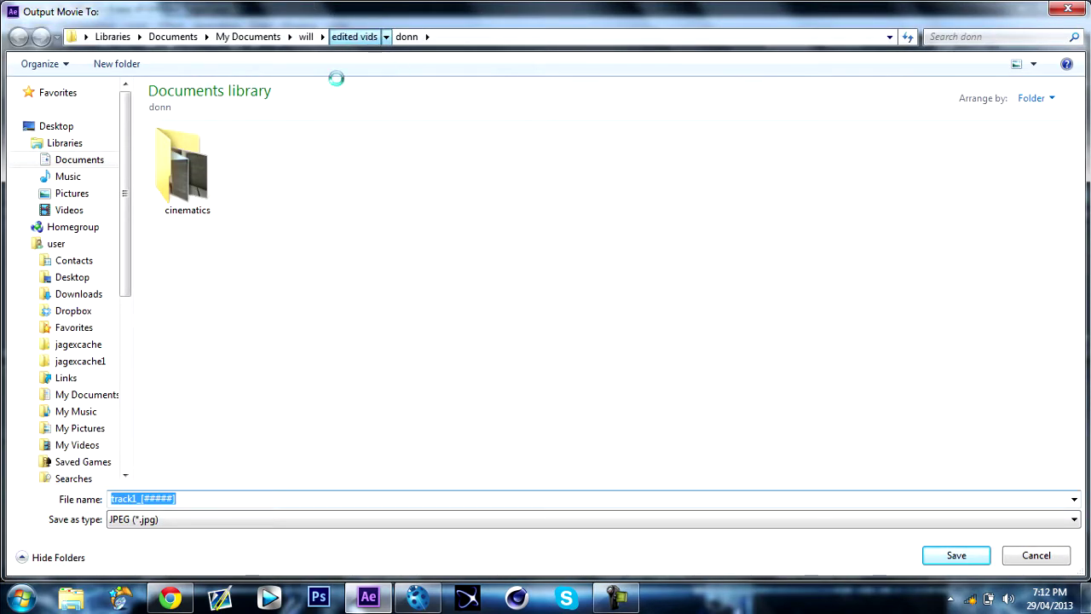
double_click(382, 178)
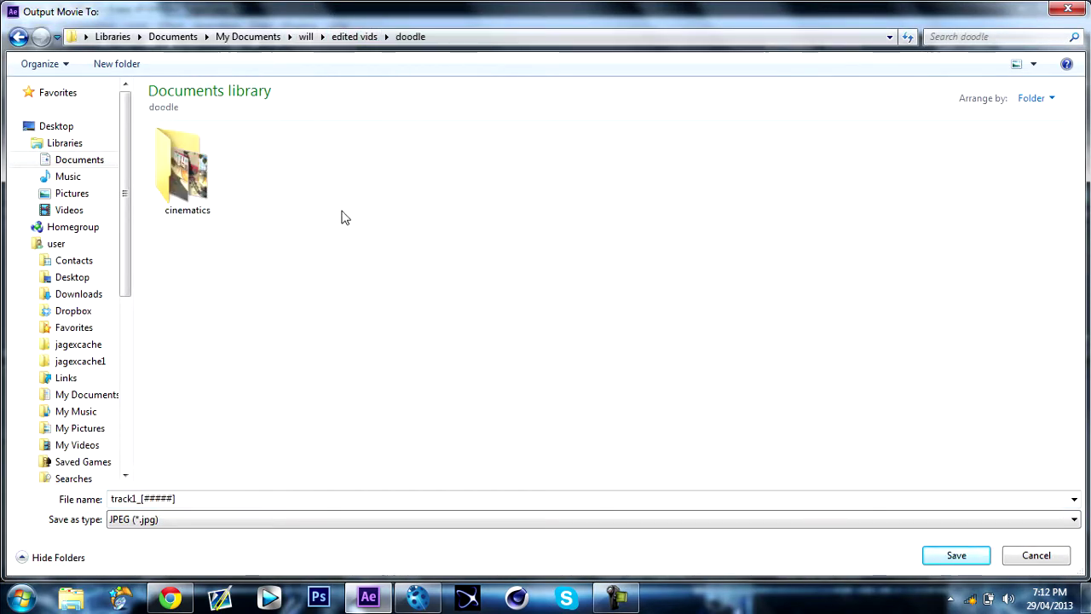
click(192, 173)
double_click(192, 173)
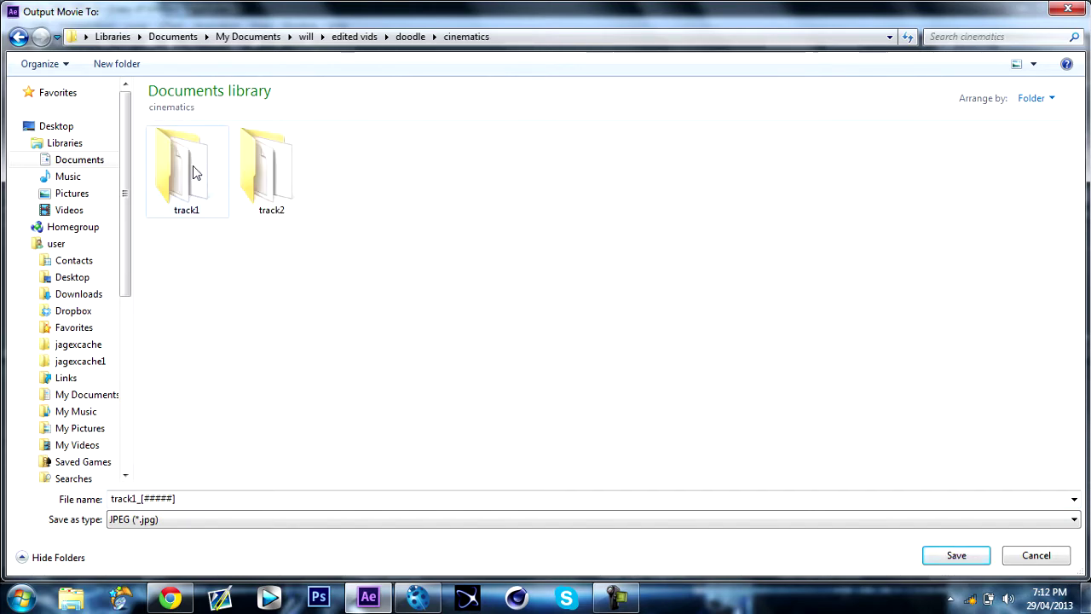
click(188, 171)
double_click(187, 172)
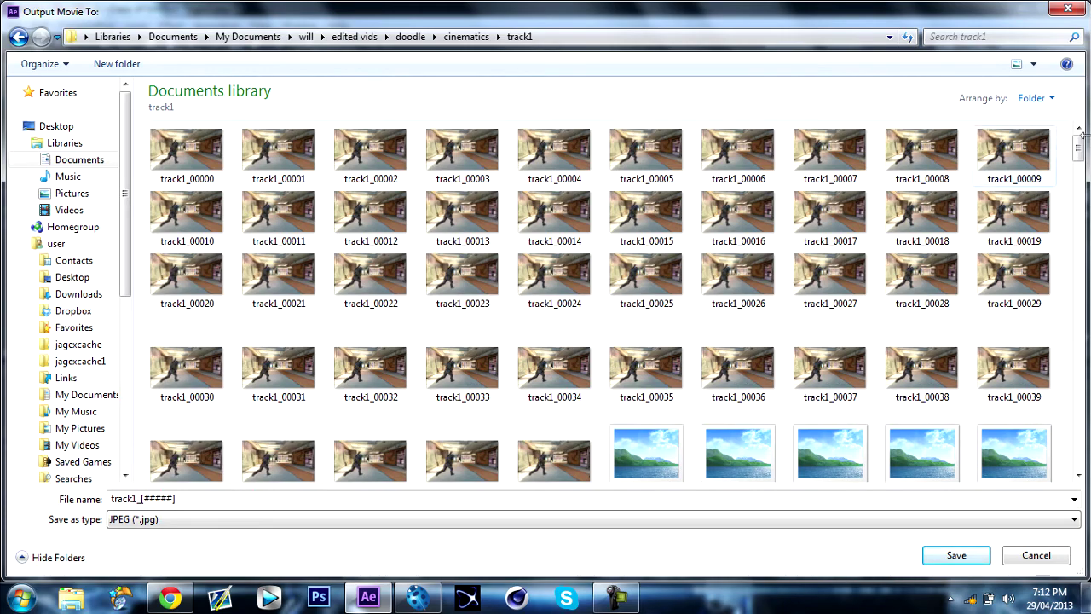
Step: Look through the existing JPEG frames in the track1 folder and close the output dialog without saving
scroll(919, 141, down, 10)
scroll(919, 143, down, 15)
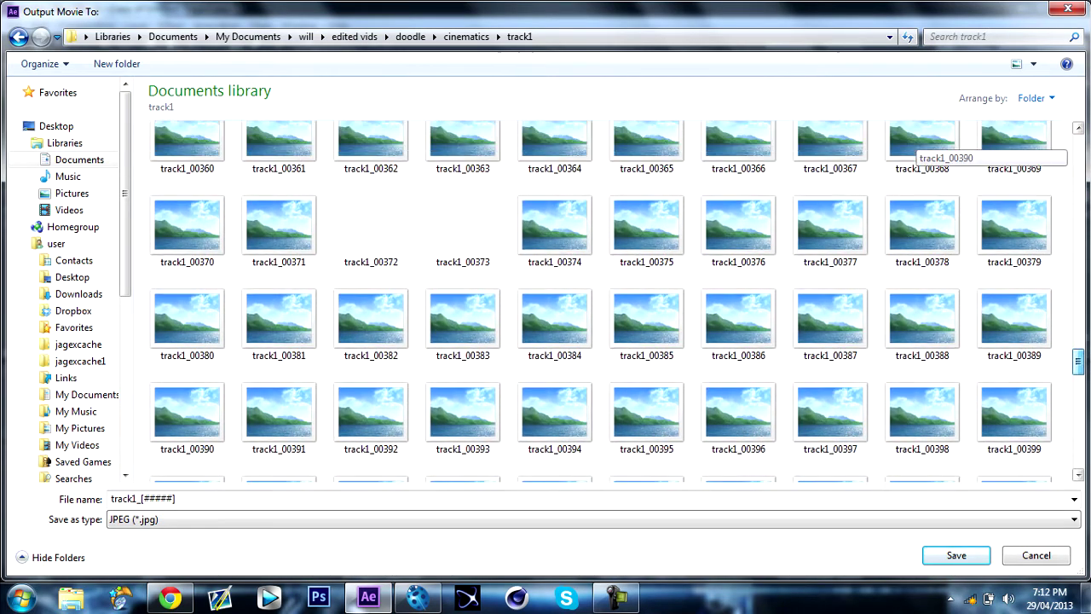
scroll(919, 144, up, 3)
scroll(919, 143, up, 15)
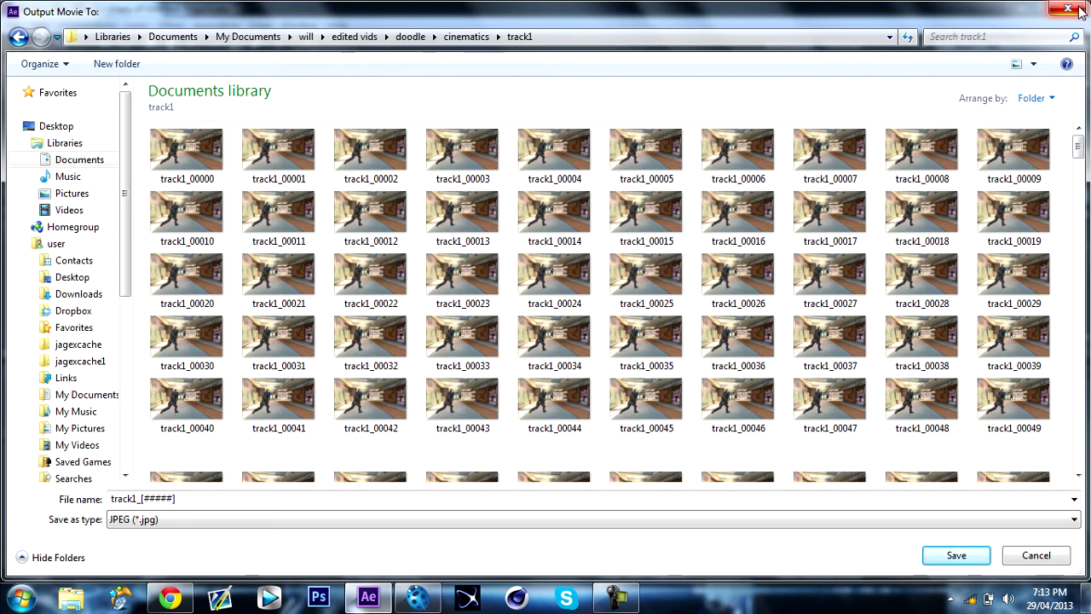
click(17, 38)
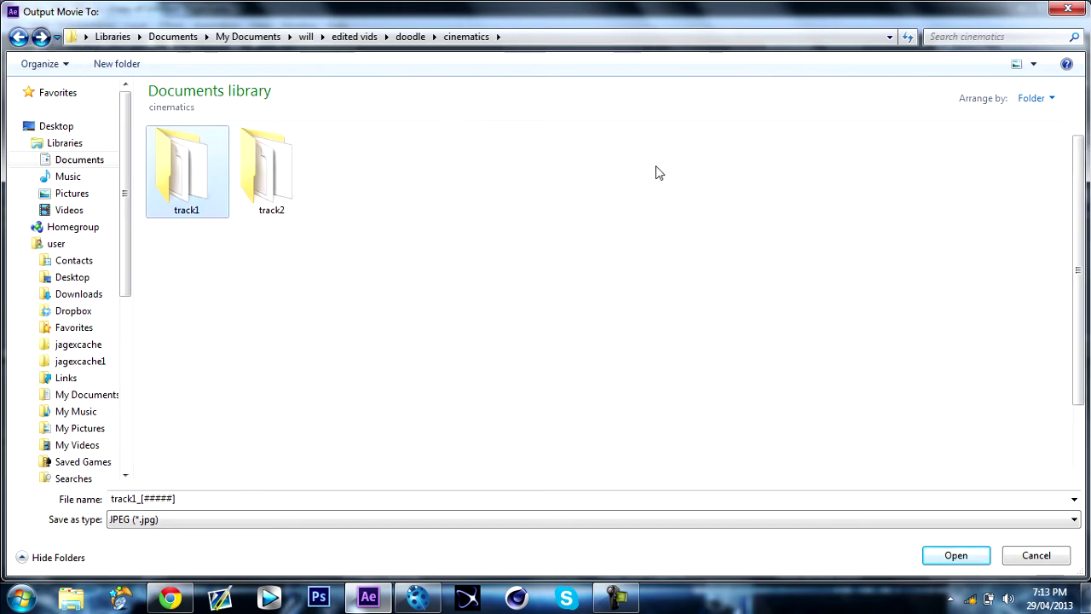
key(Return)
drag(1080, 162, 1084, 467)
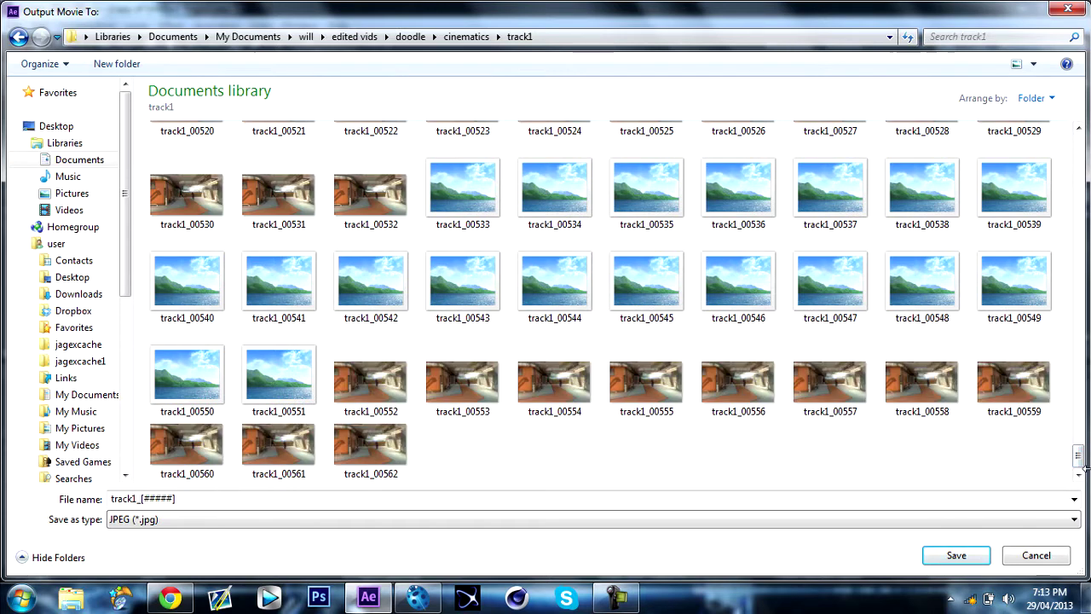
click(1070, 10)
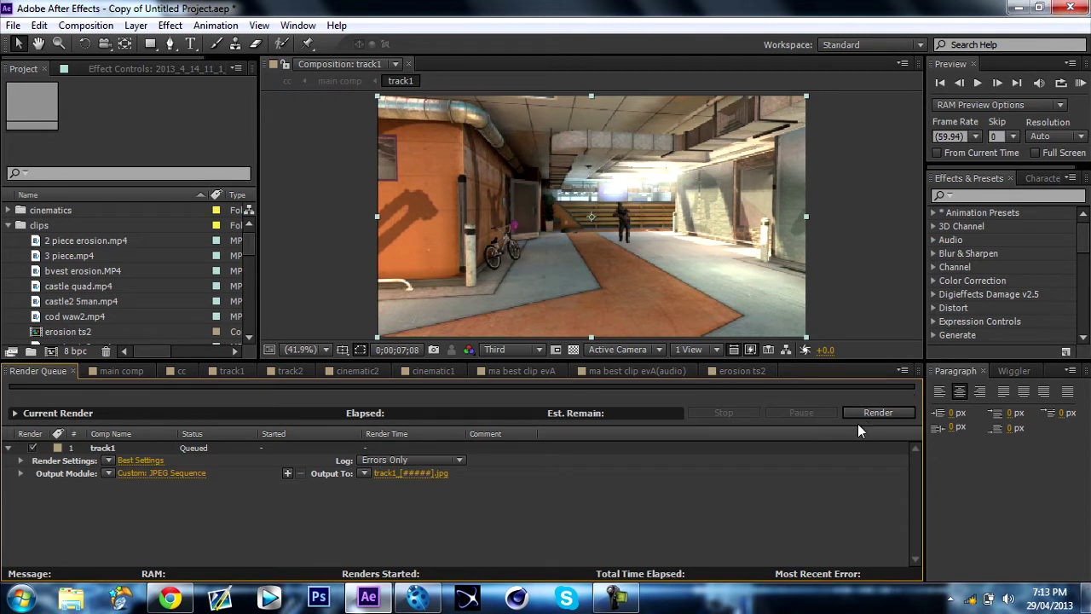
Step: Switch to boujou, start importing an image sequence and browse to the personal video folder inside Documents
click(410, 607)
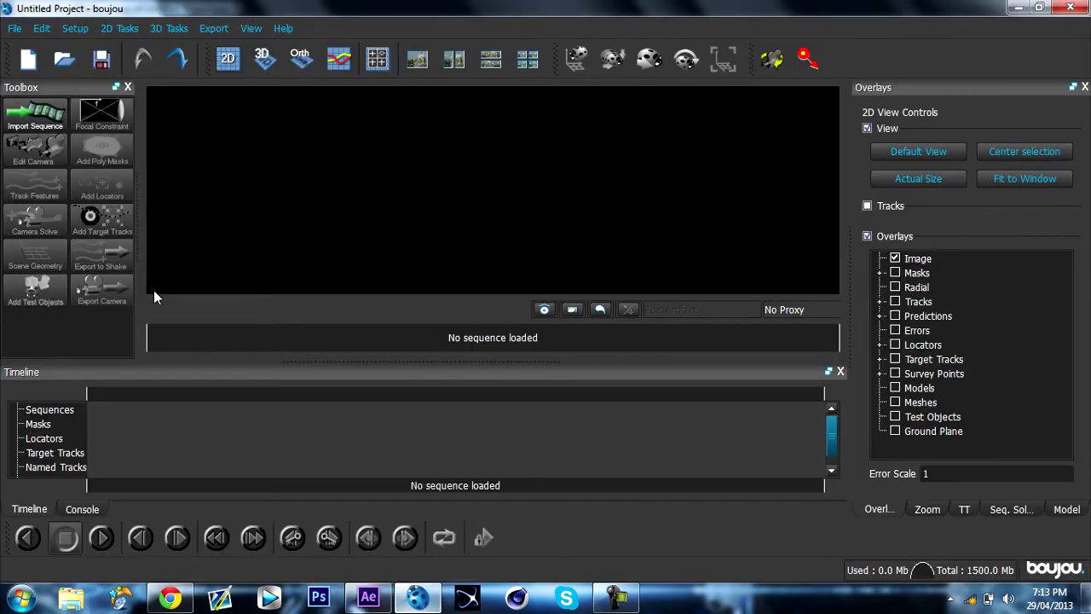
click(66, 110)
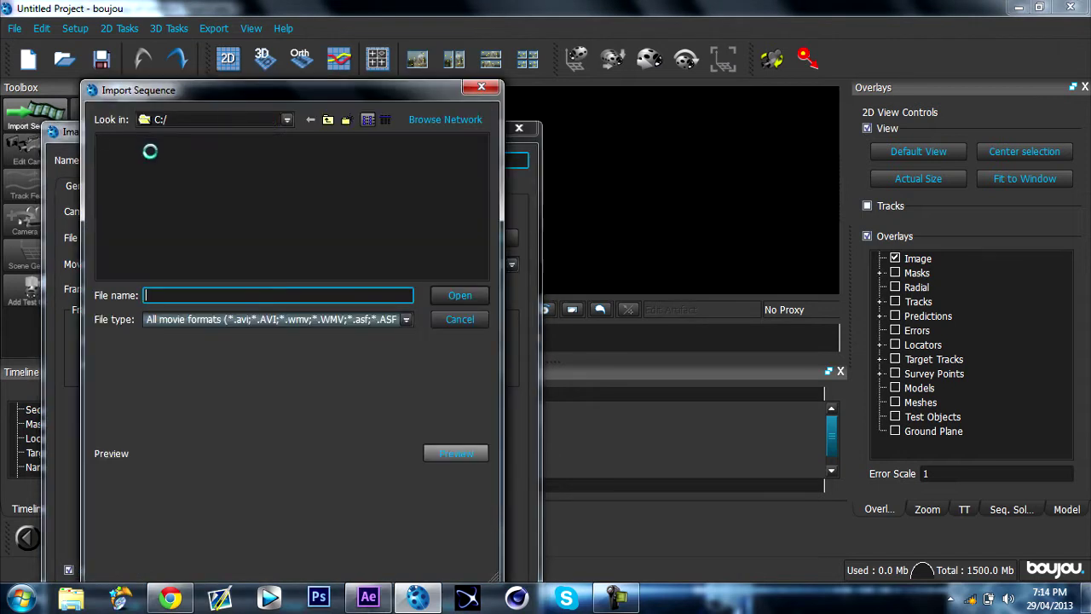
click(289, 120)
click(245, 162)
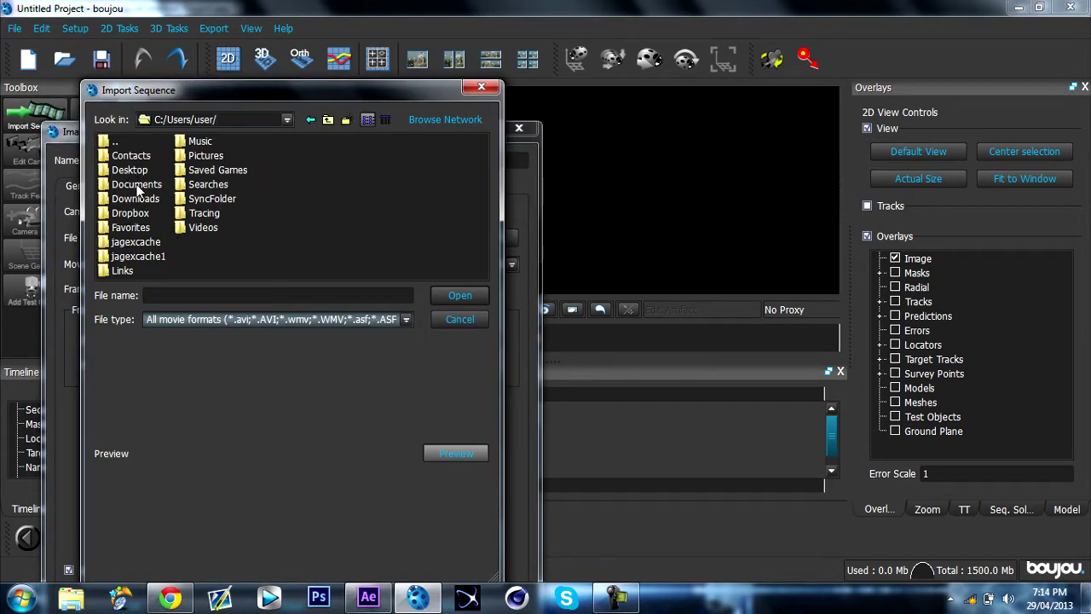
click(138, 186)
double_click(140, 183)
click(479, 143)
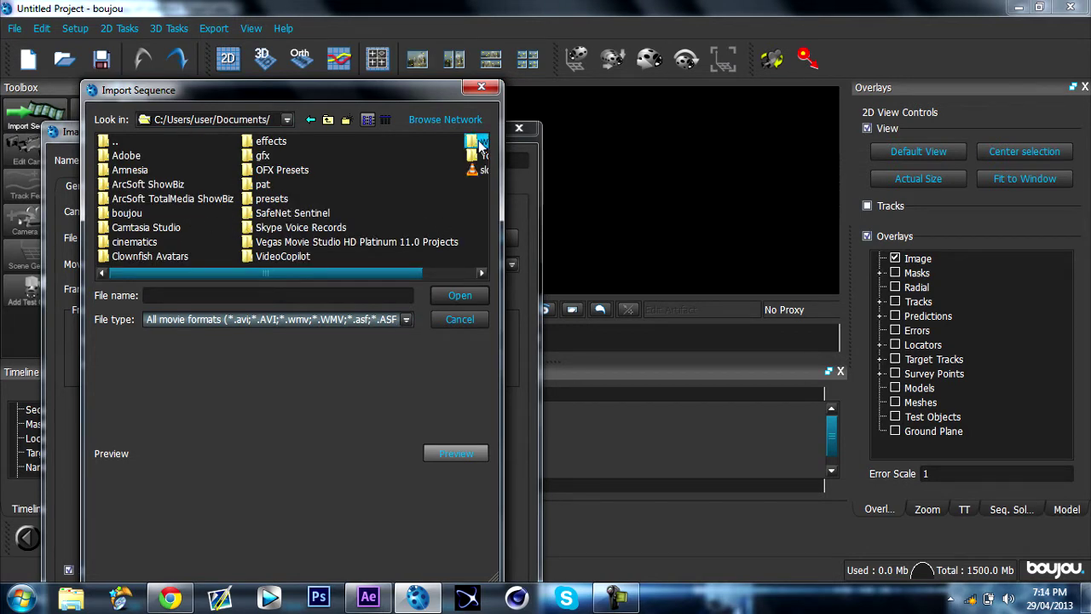
double_click(479, 143)
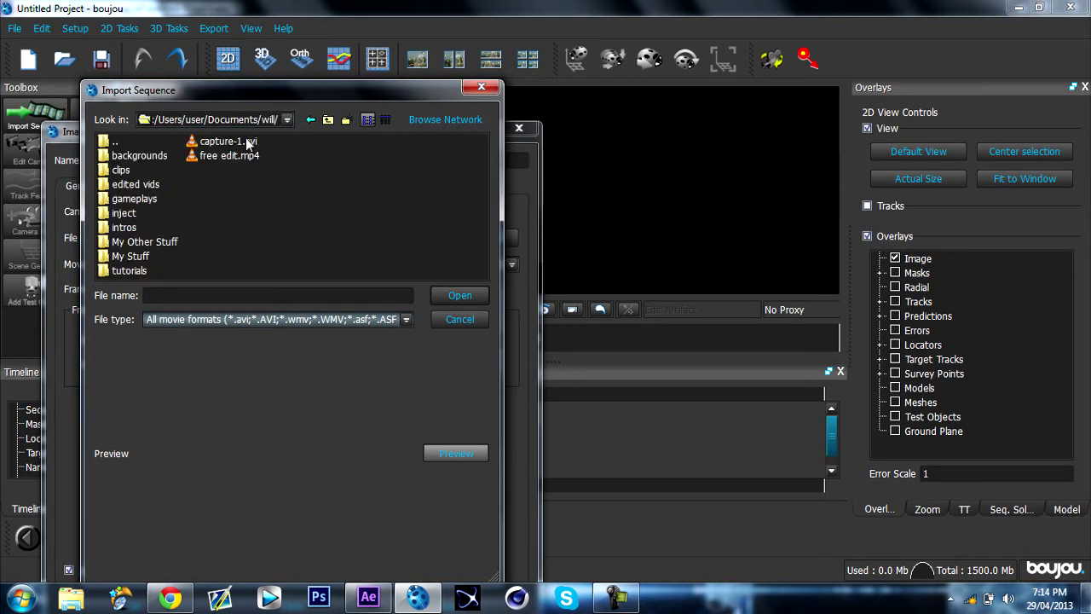
Step: Load track1_00000.jpg from the edited vids, doodle, cinematics, track1 folder as the sequence source
double_click(134, 185)
double_click(127, 185)
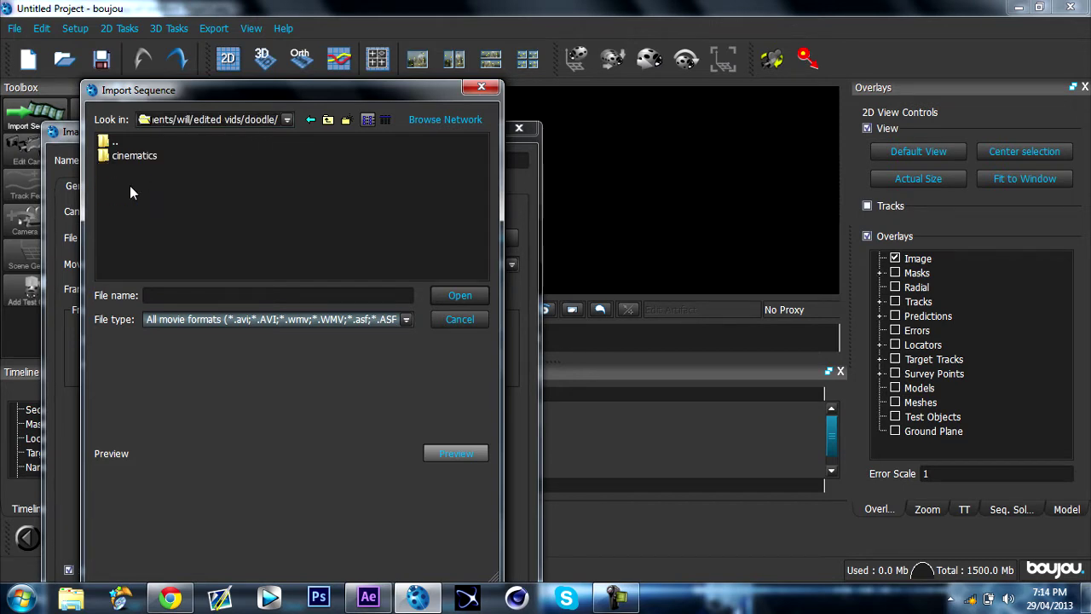
double_click(115, 155)
click(115, 157)
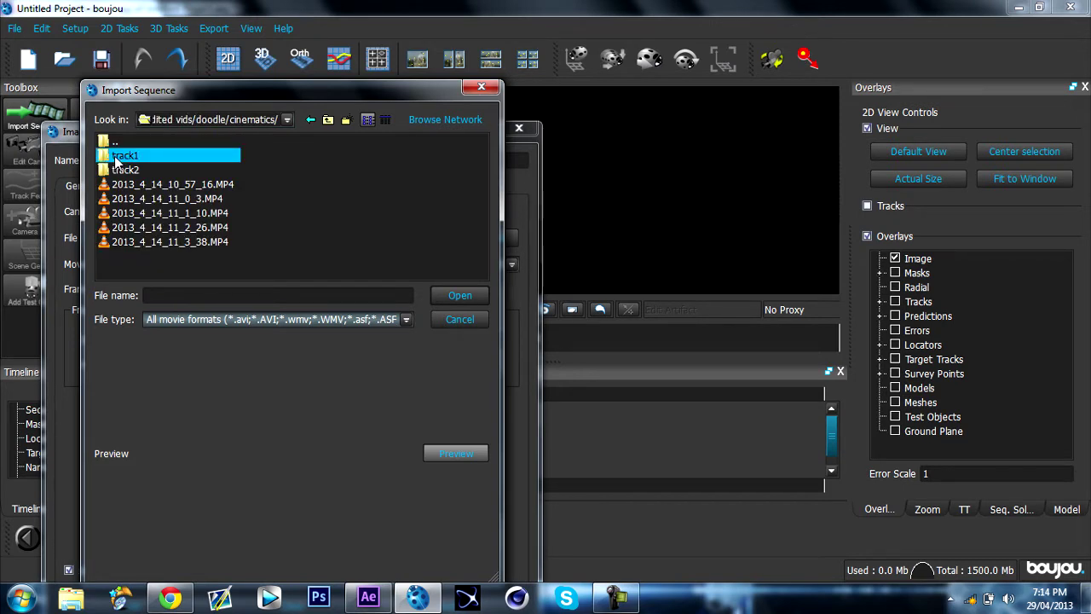
double_click(120, 157)
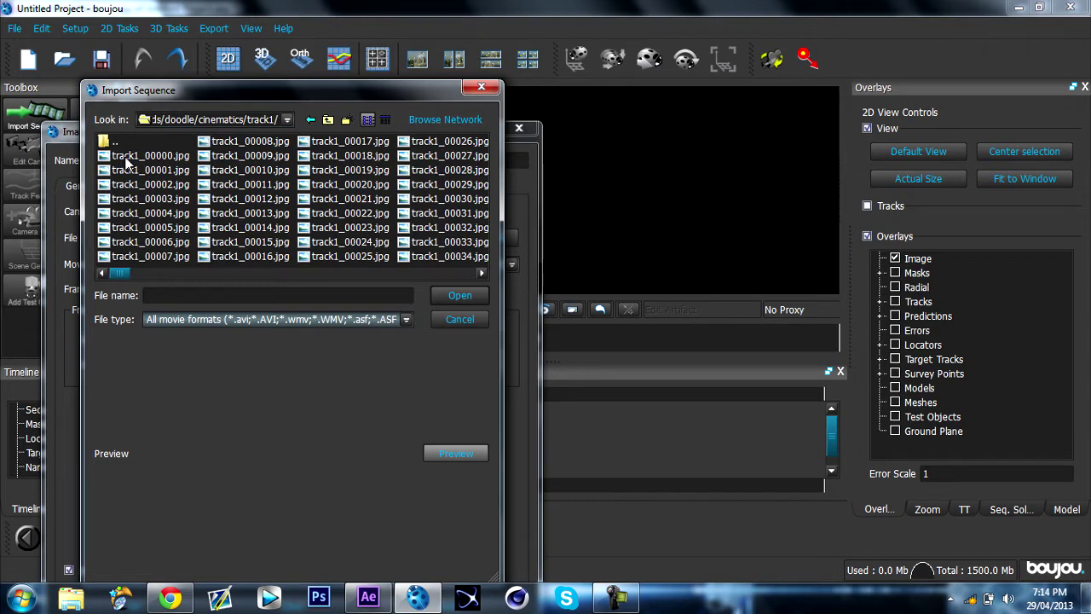
click(128, 156)
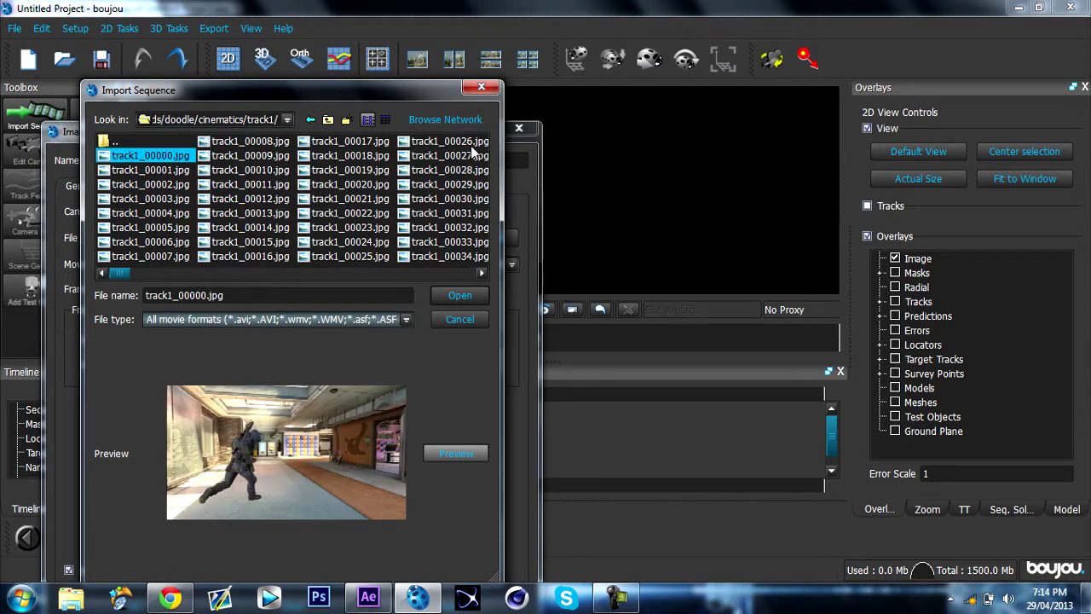
click(460, 297)
Step: Set the image sequence's frame rate to 59.94, apply the import settings and close the dialog
drag(404, 132, 435, 65)
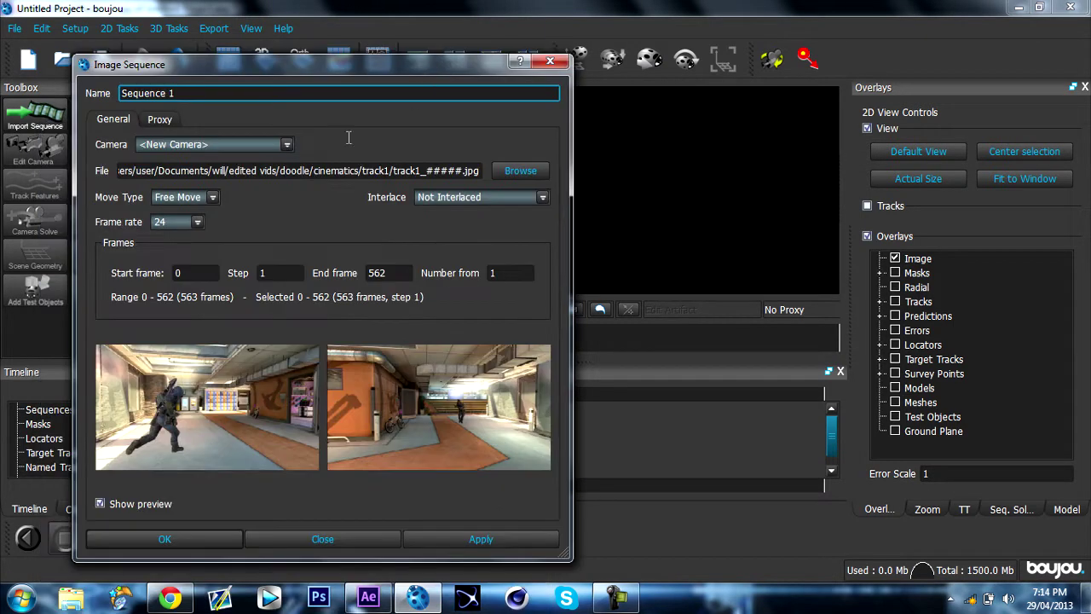
click(189, 223)
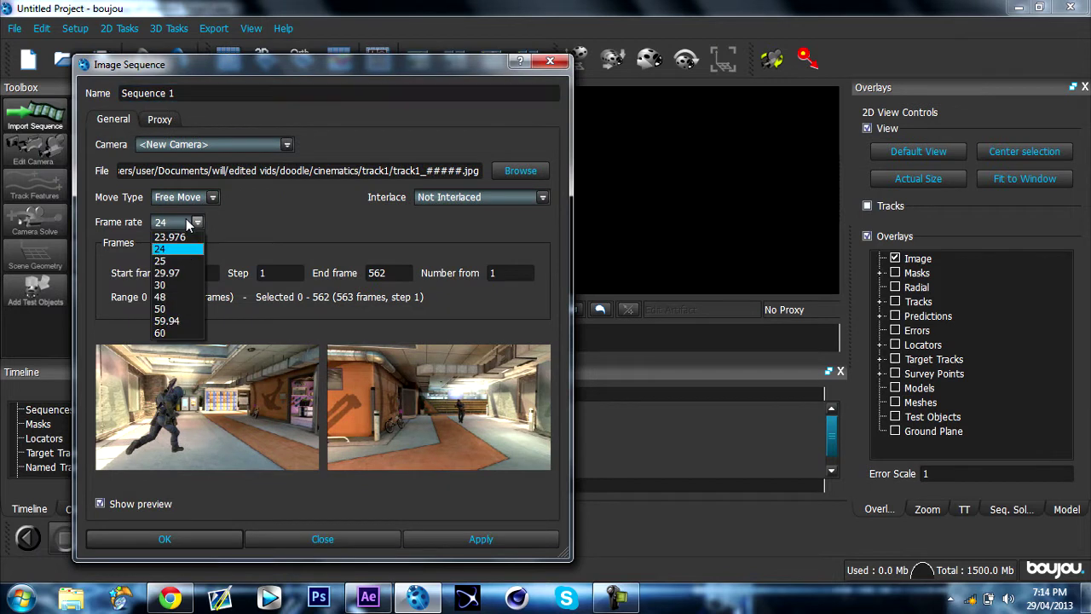
click(189, 321)
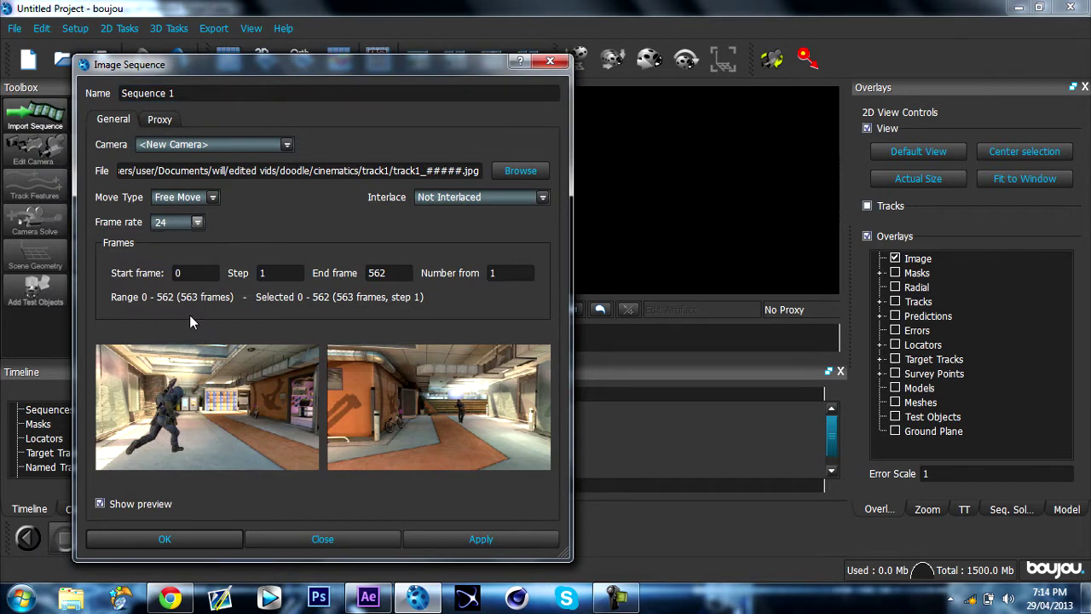
click(444, 539)
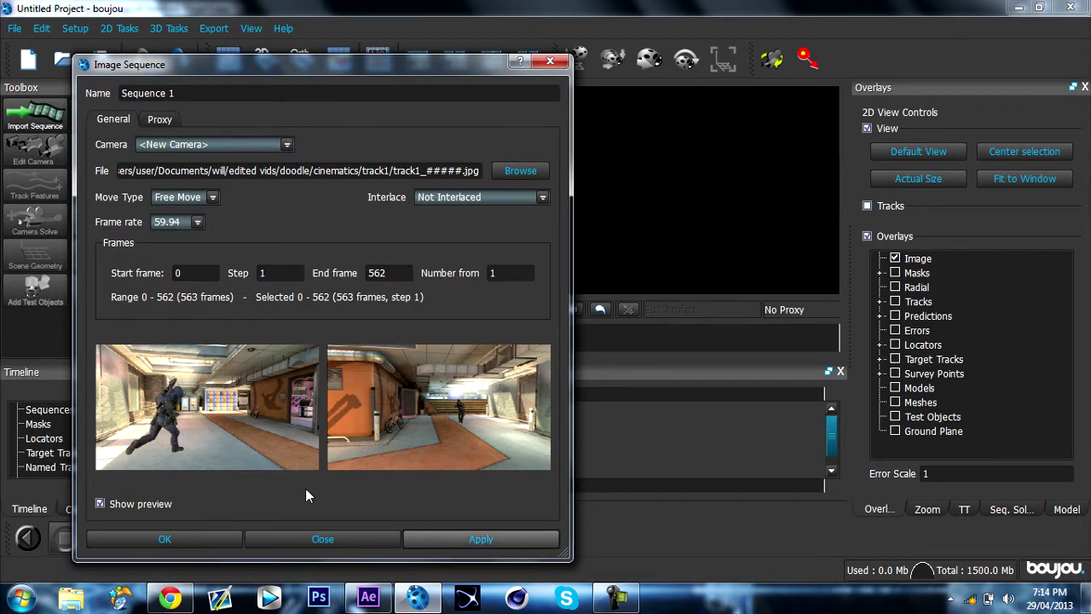
click(195, 222)
click(193, 321)
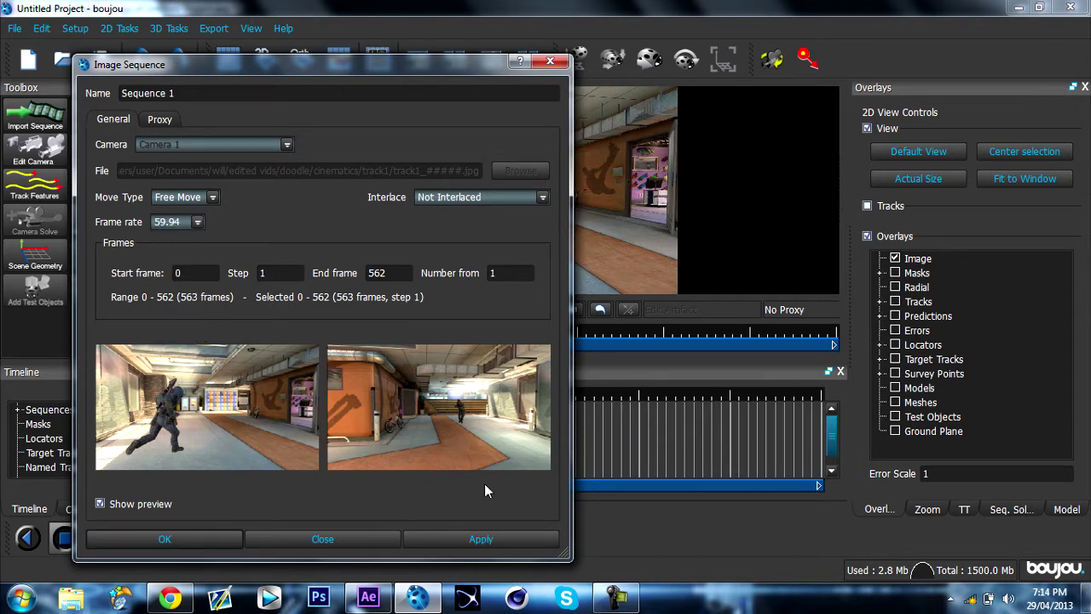
click(461, 544)
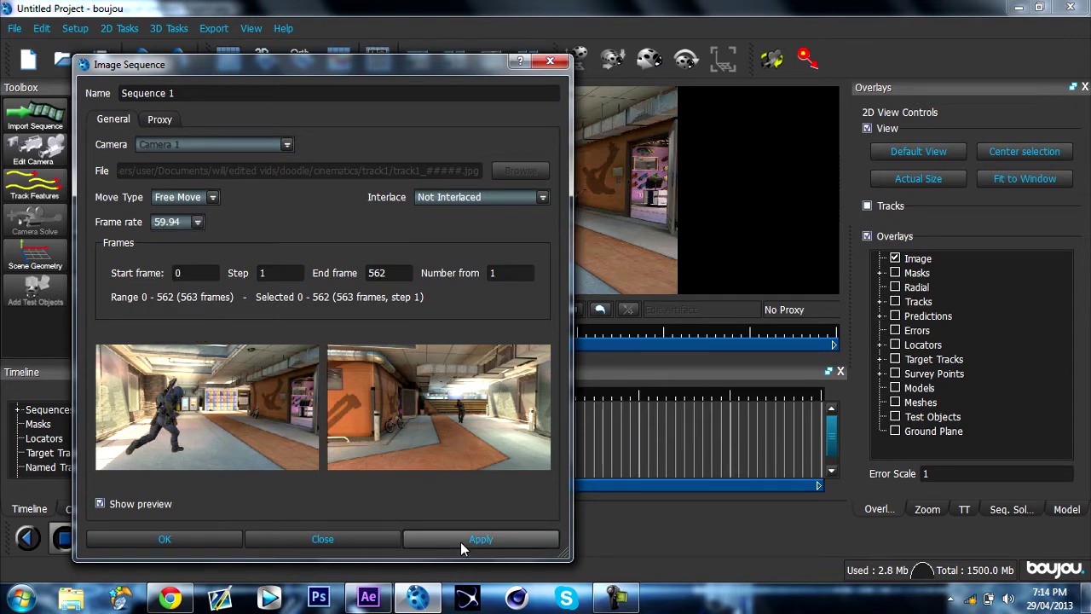
click(374, 539)
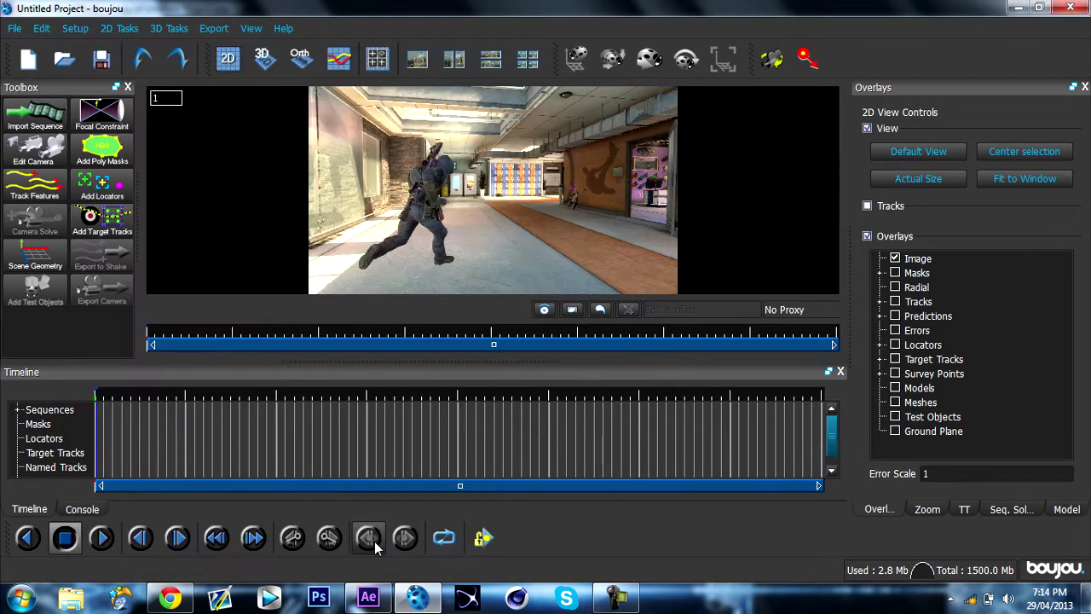
Step: Draw a closed polygon mask around the running soldier on frame 1, following his outline from gun to feet
click(37, 186)
click(214, 129)
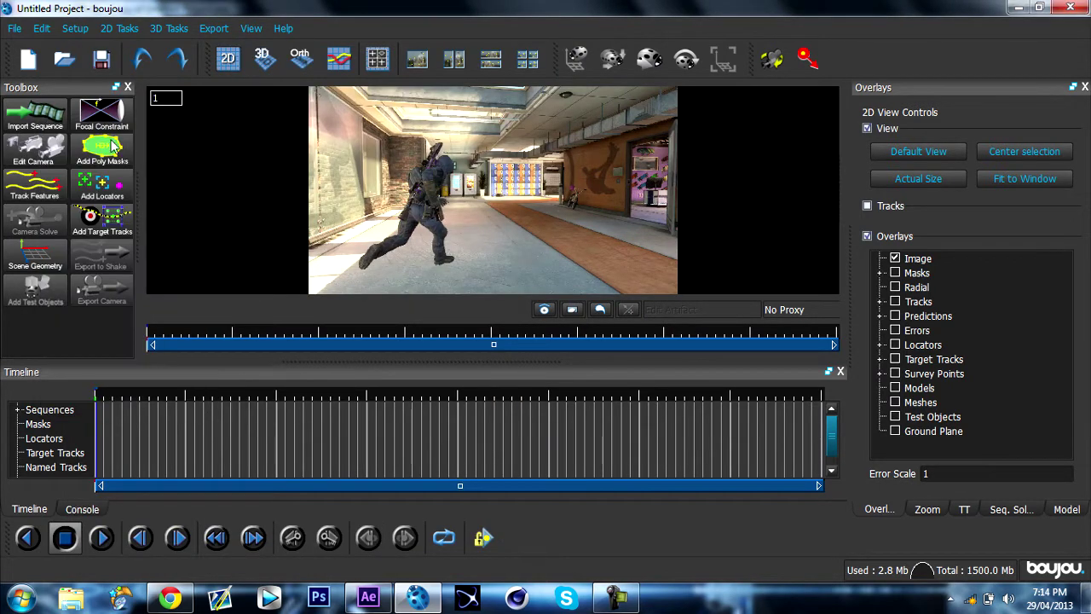
click(102, 147)
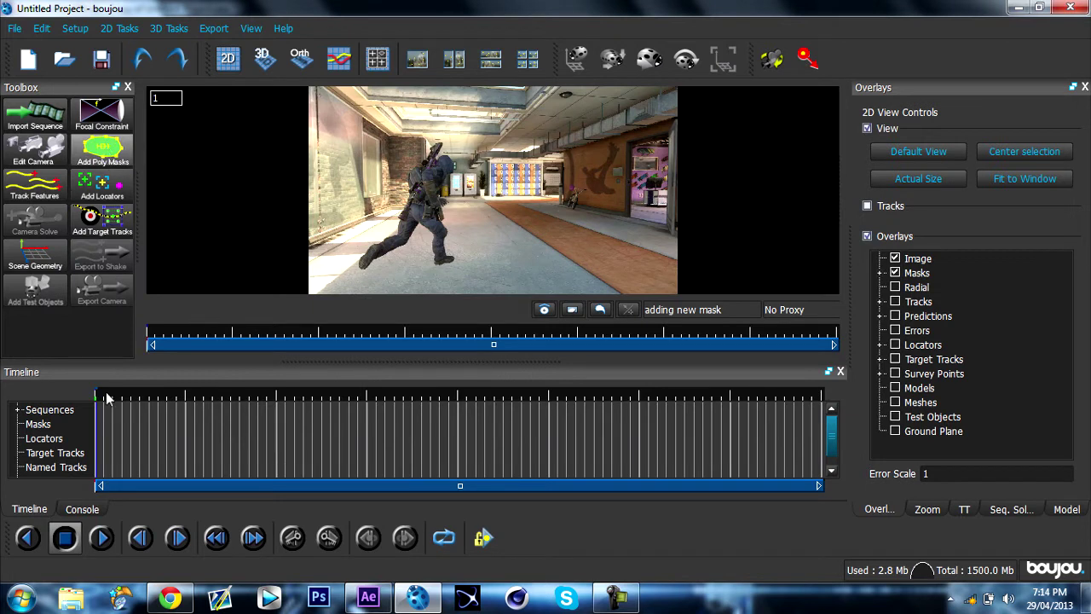
click(85, 410)
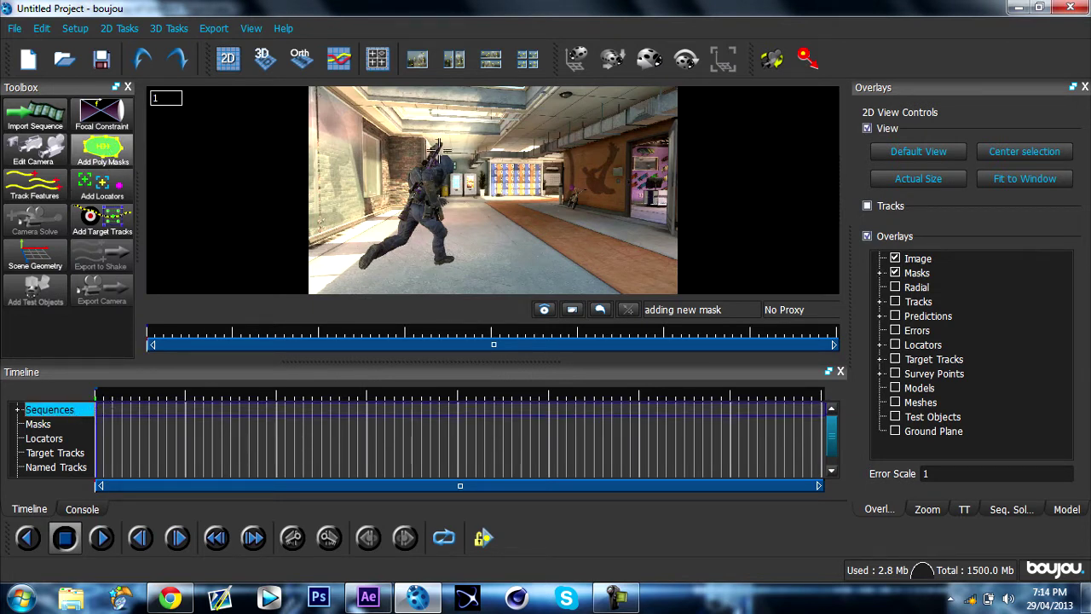
click(447, 141)
click(431, 141)
click(418, 159)
click(403, 178)
click(397, 205)
click(376, 233)
click(356, 246)
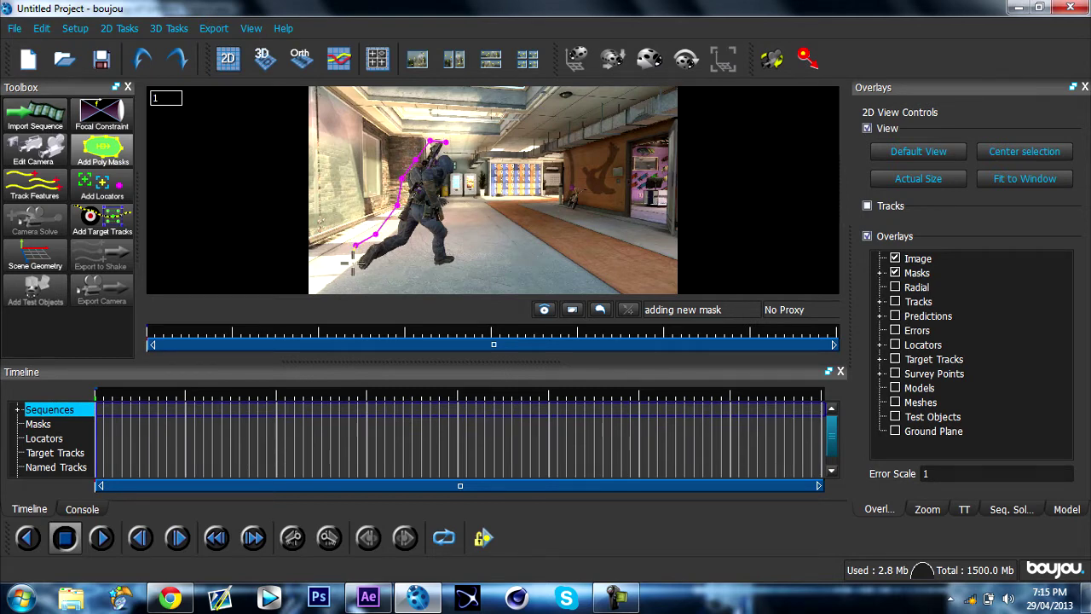
click(358, 272)
click(390, 271)
click(416, 257)
click(431, 272)
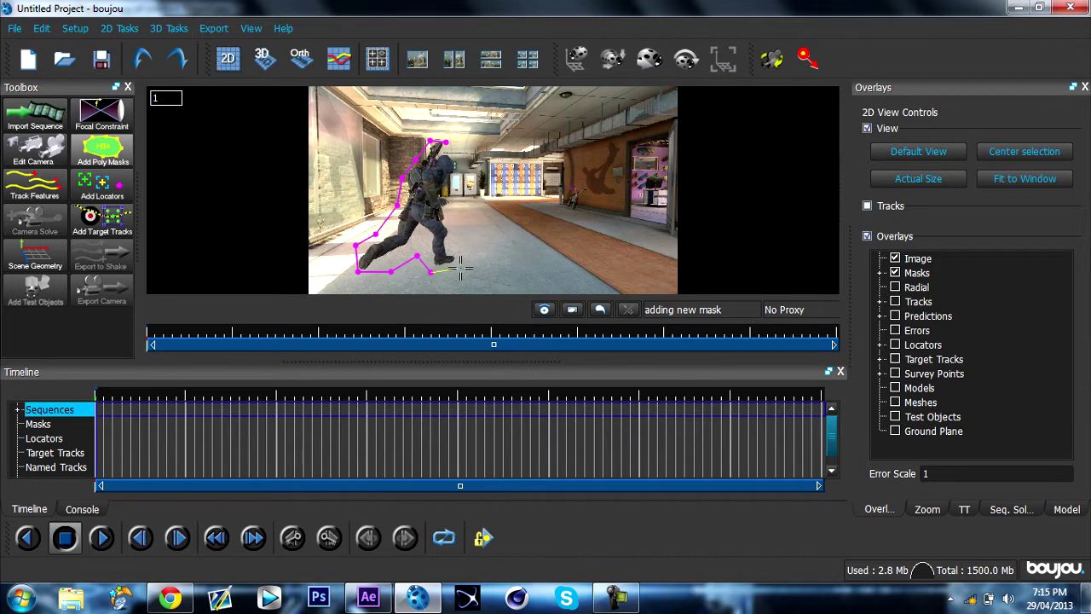
click(474, 264)
click(459, 235)
click(457, 207)
click(455, 161)
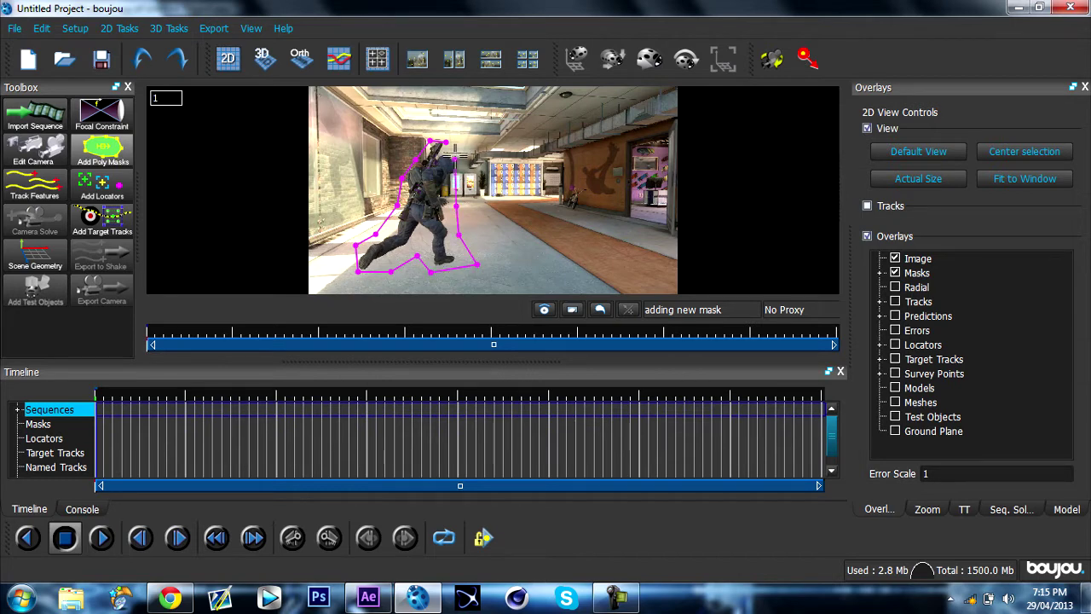
click(447, 147)
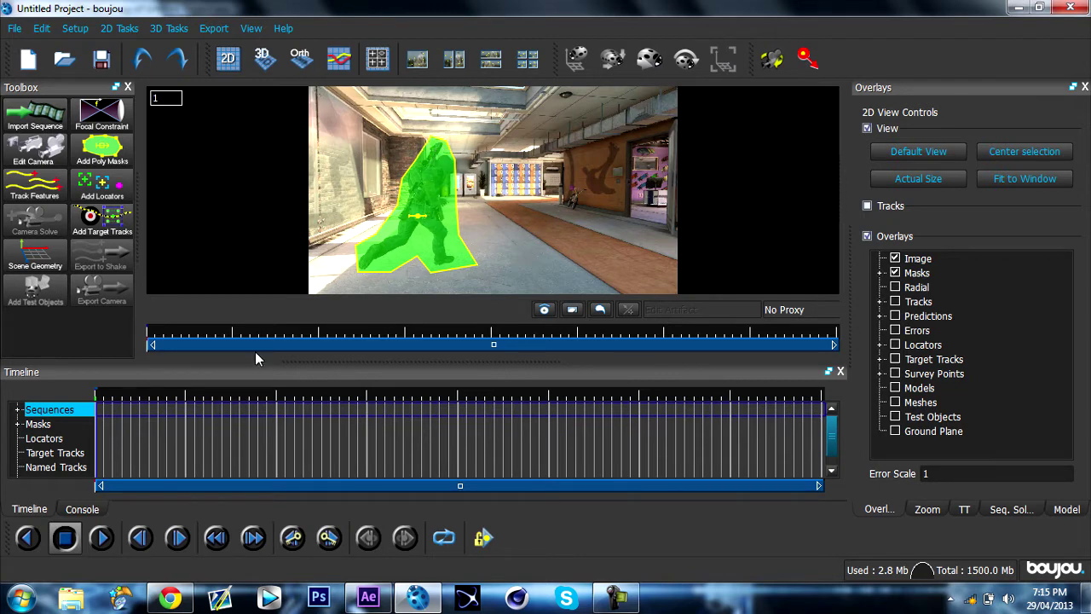
Step: Adjust the mask to cover the running soldier at frames 15 and 27
click(107, 423)
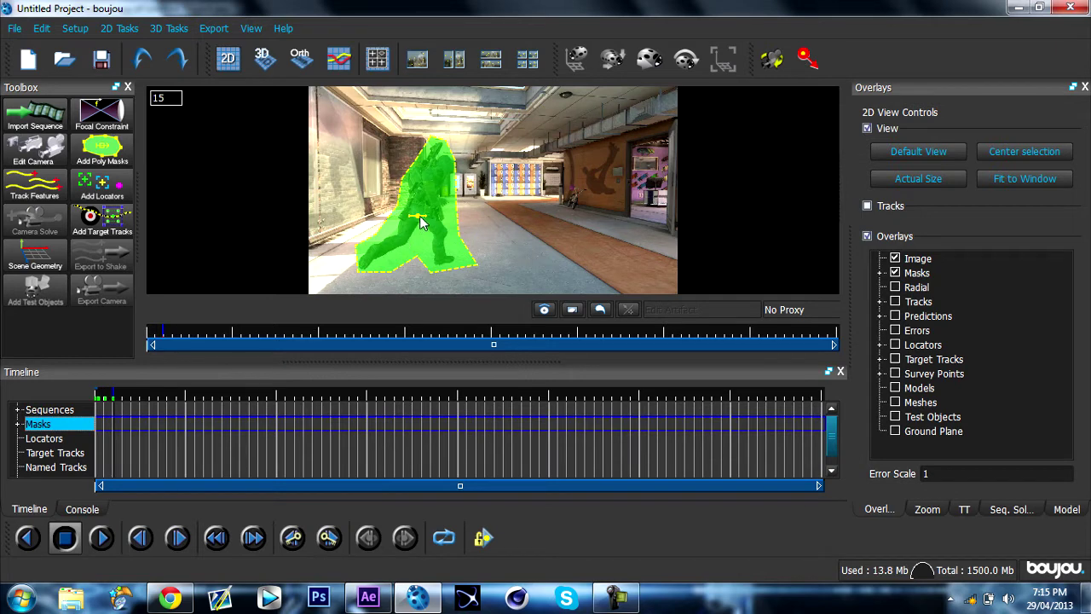
drag(417, 217, 419, 218)
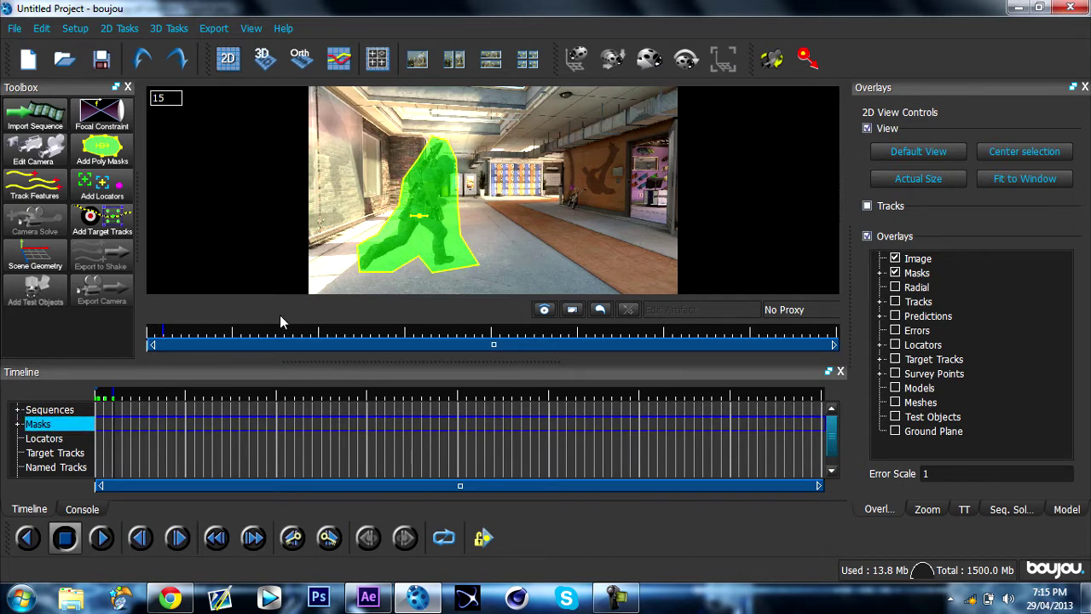
click(130, 430)
click(425, 217)
drag(419, 222, 413, 223)
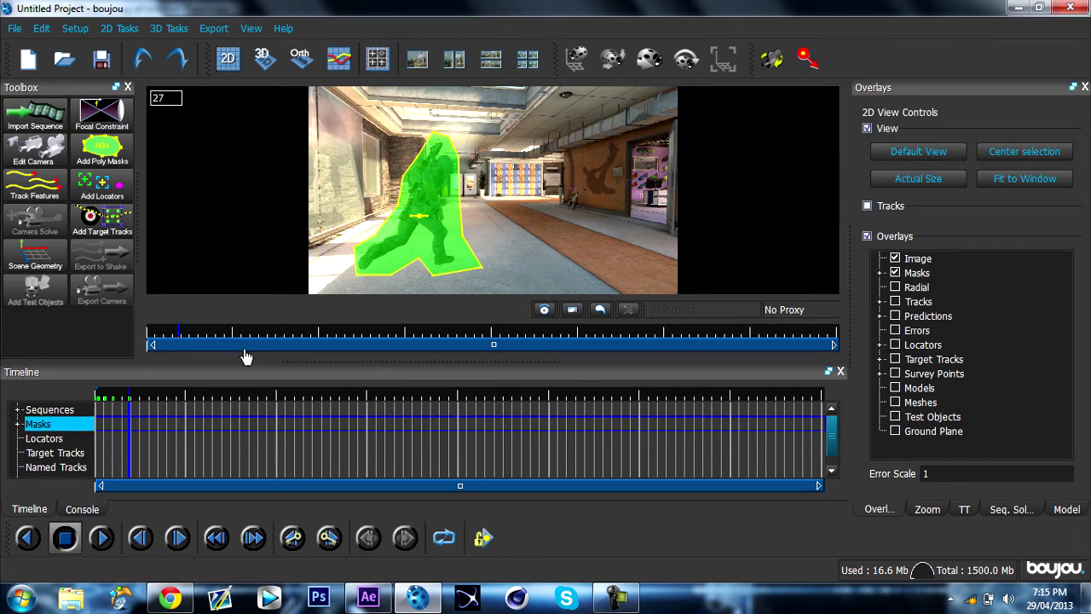
Step: Move the mask to follow the soldier at frame 56, and correct its position at frame 51
click(144, 431)
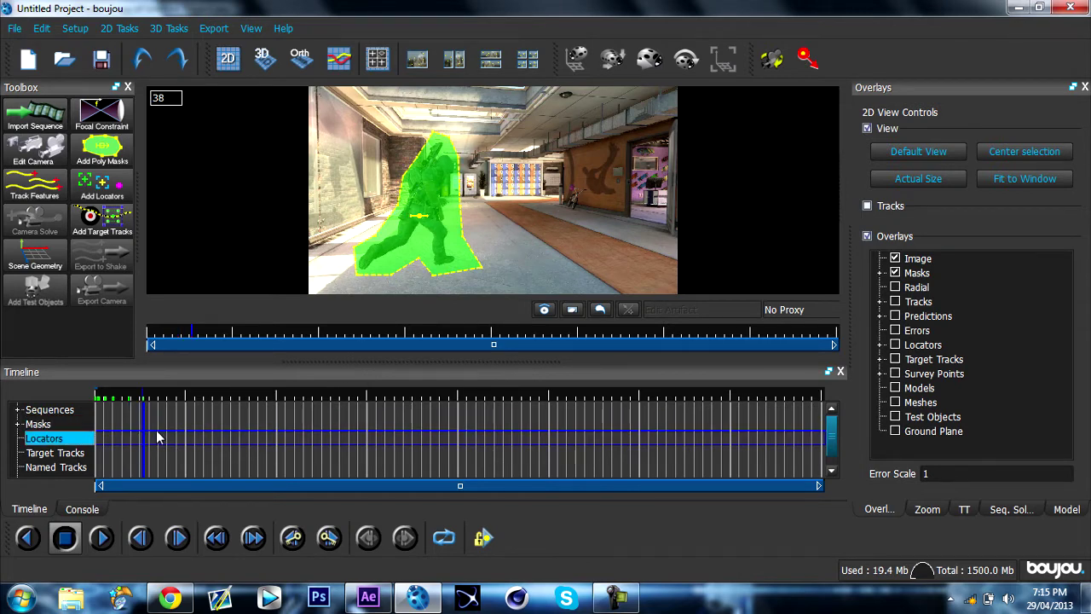
click(165, 430)
click(167, 430)
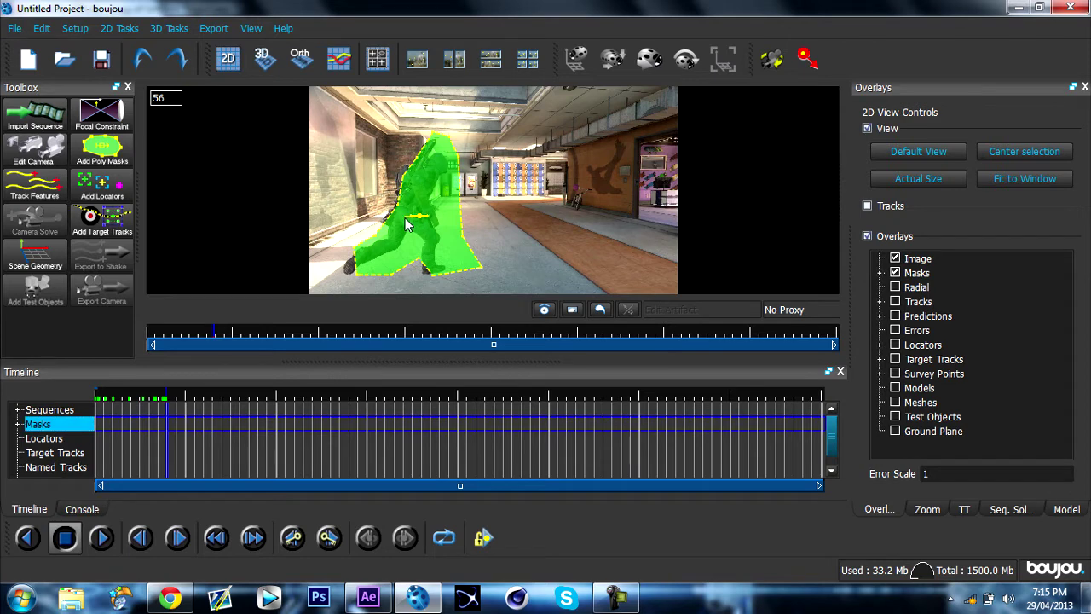
drag(418, 220, 404, 223)
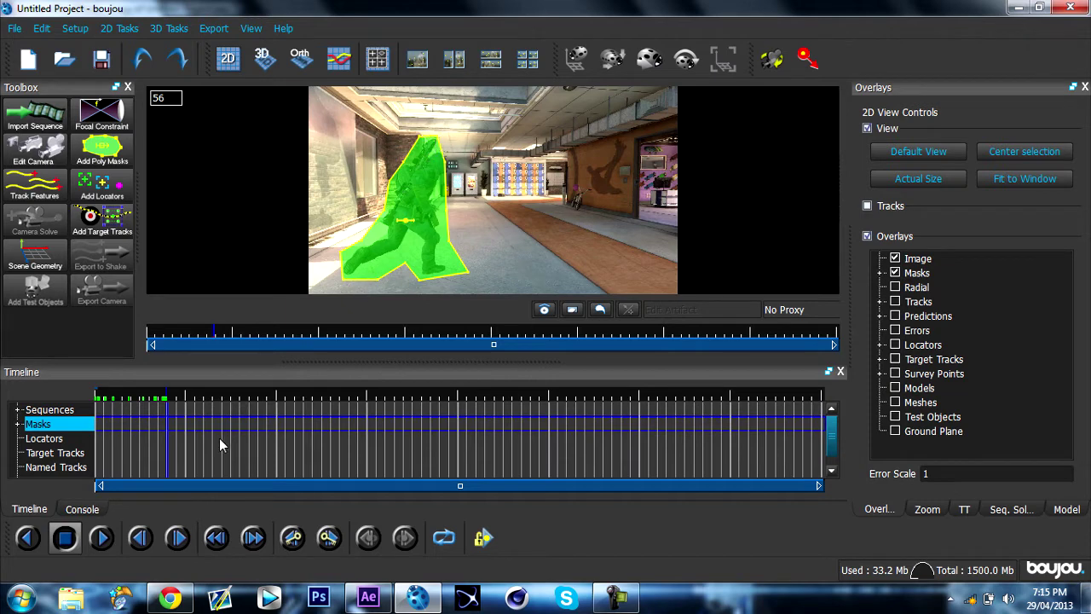
drag(151, 437, 162, 439)
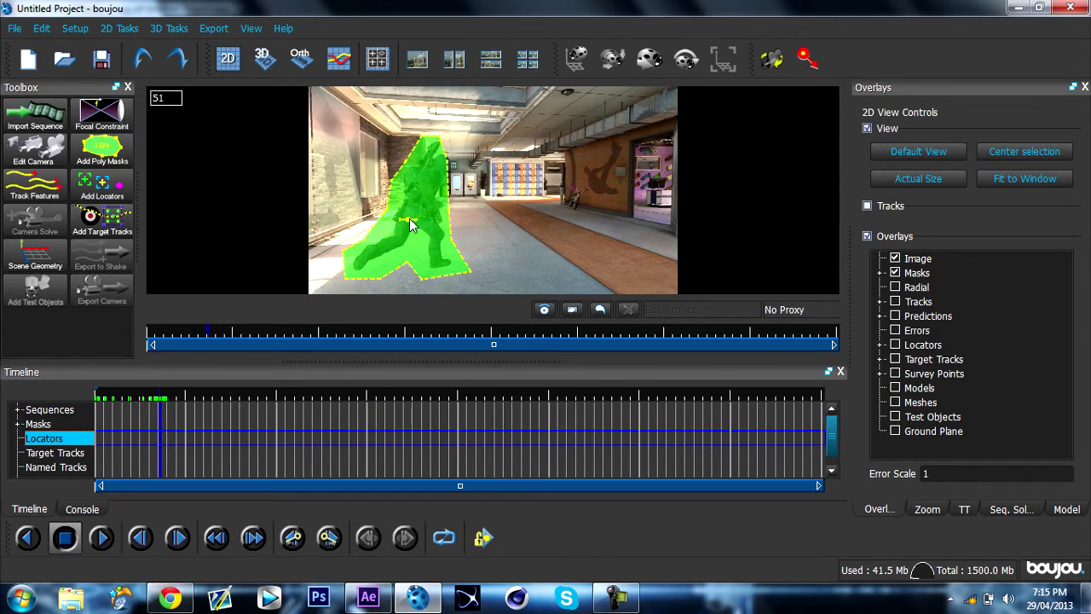
drag(409, 219, 415, 223)
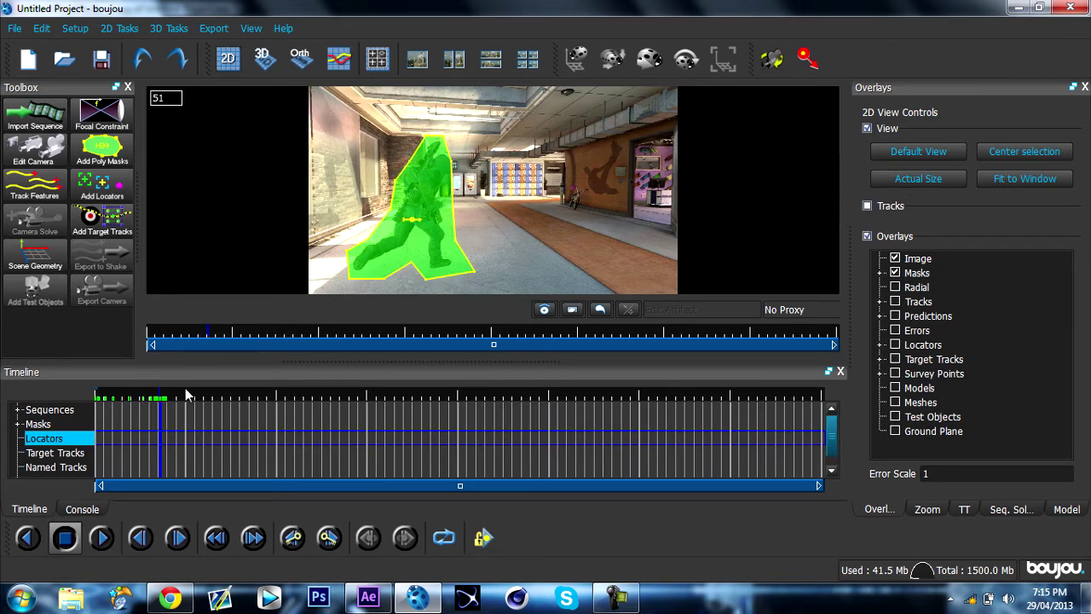
Step: Go to frame 74 and move and reshape the mask so it covers the soldier and his gun
drag(153, 415, 134, 415)
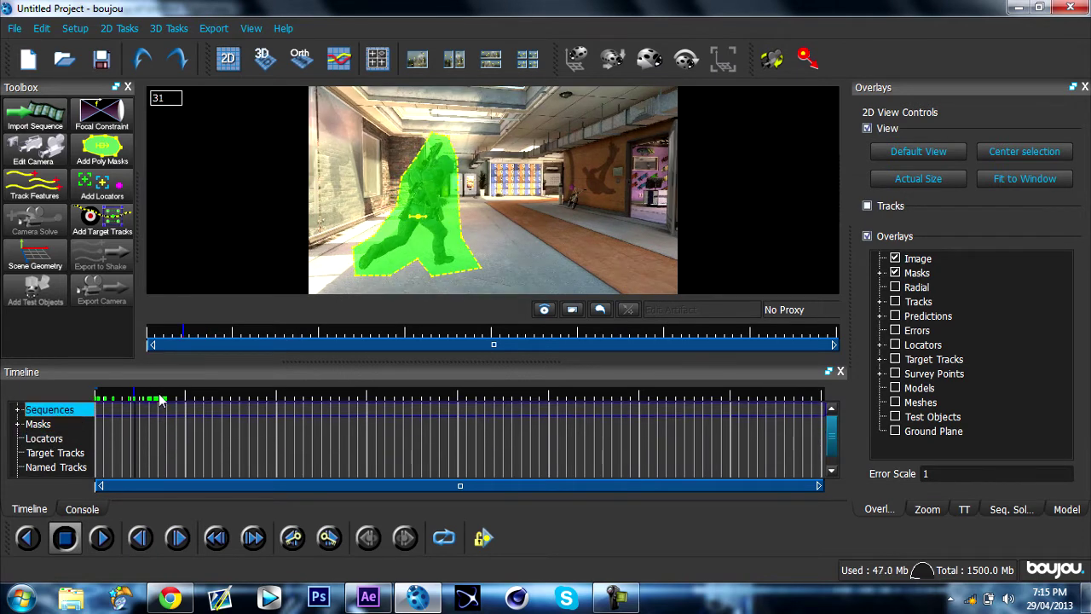
click(188, 433)
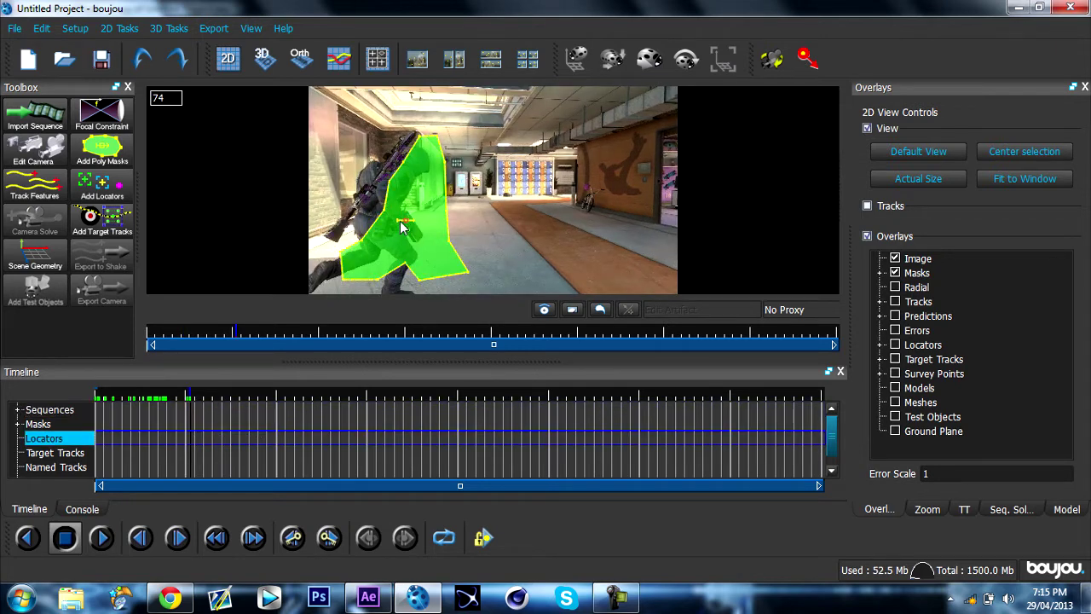
drag(404, 222, 332, 238)
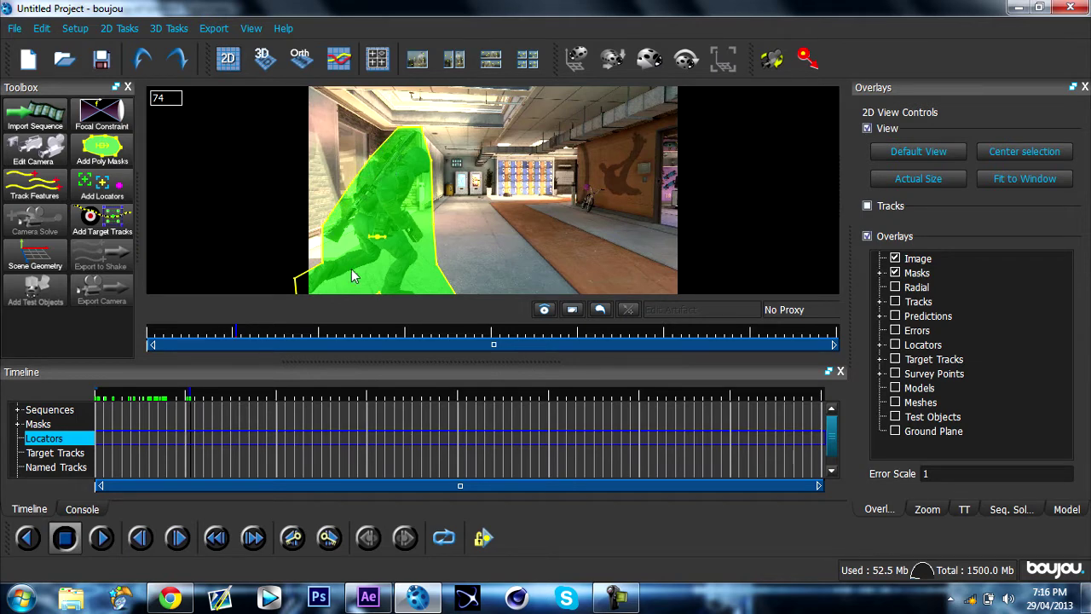
click(187, 425)
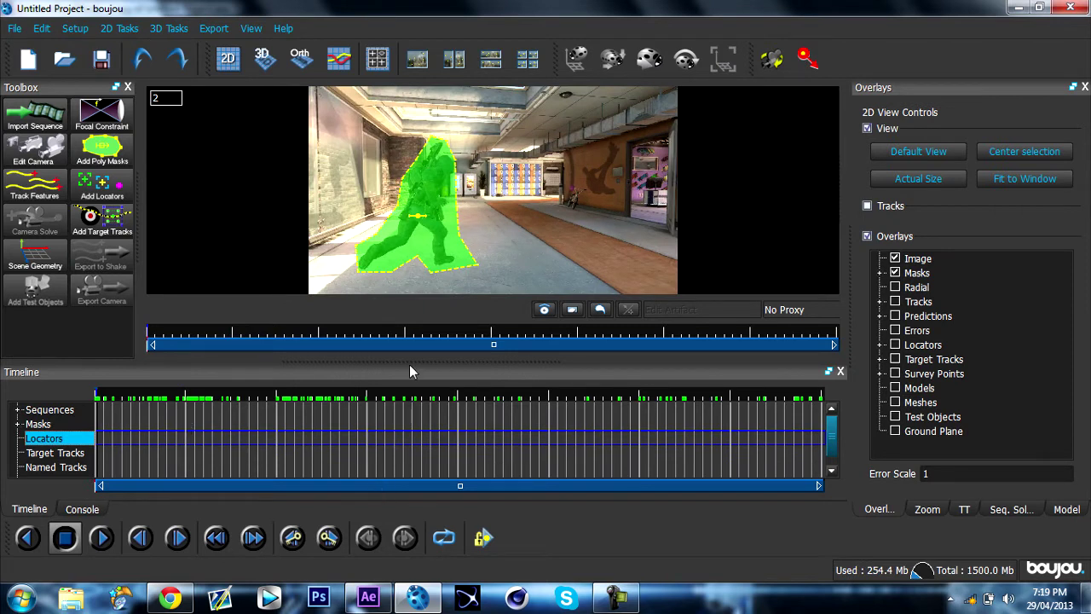
Step: Review the soldier mask at several frames from about 194 through 554 to check that it follows him
click(321, 449)
click(346, 436)
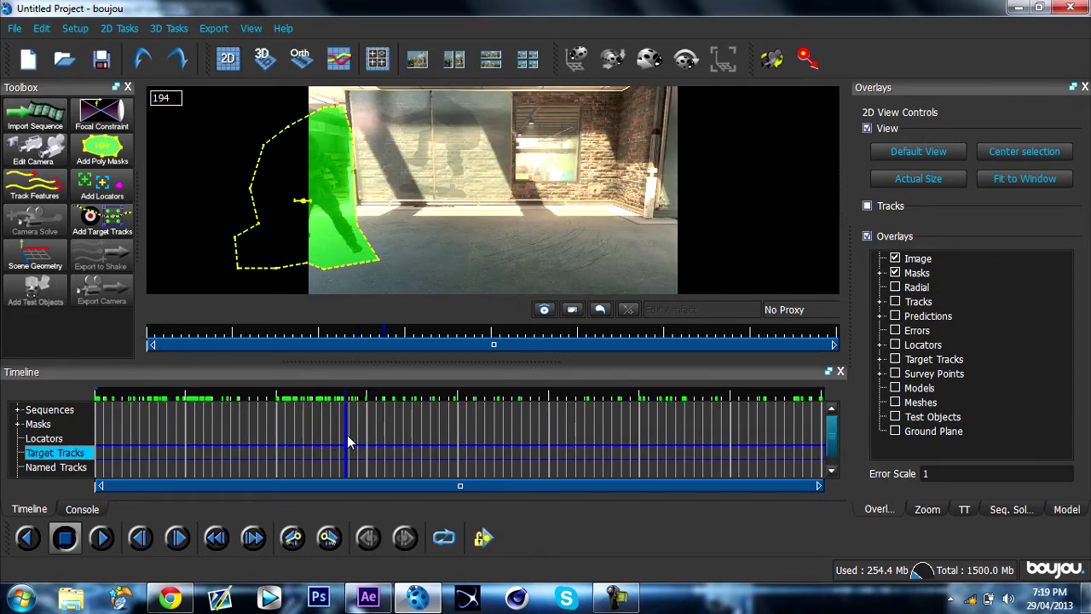
click(416, 423)
click(445, 422)
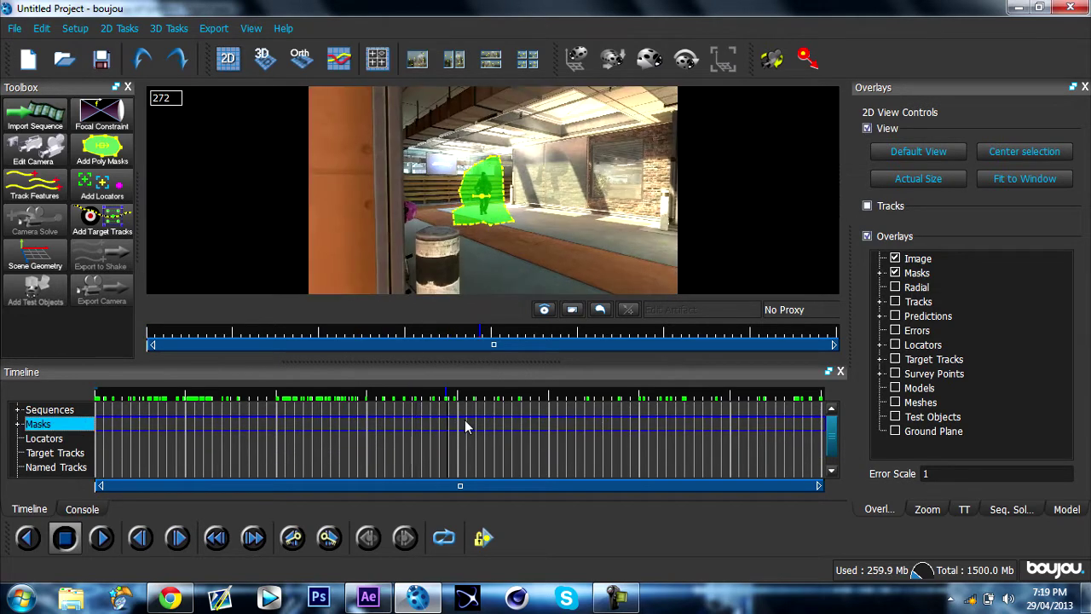
click(481, 422)
drag(543, 426, 689, 430)
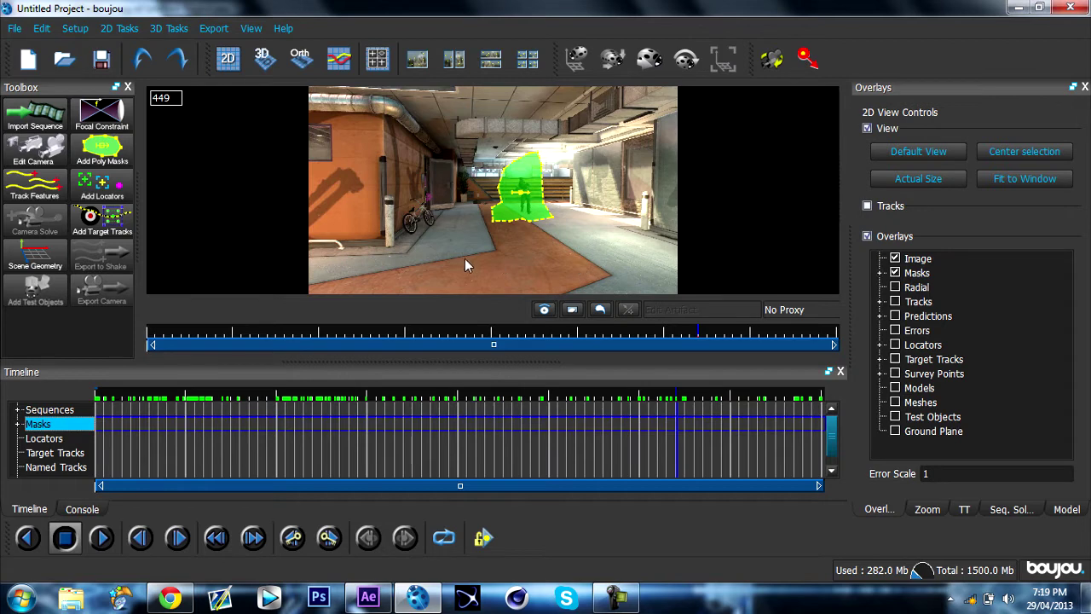
drag(757, 409, 814, 422)
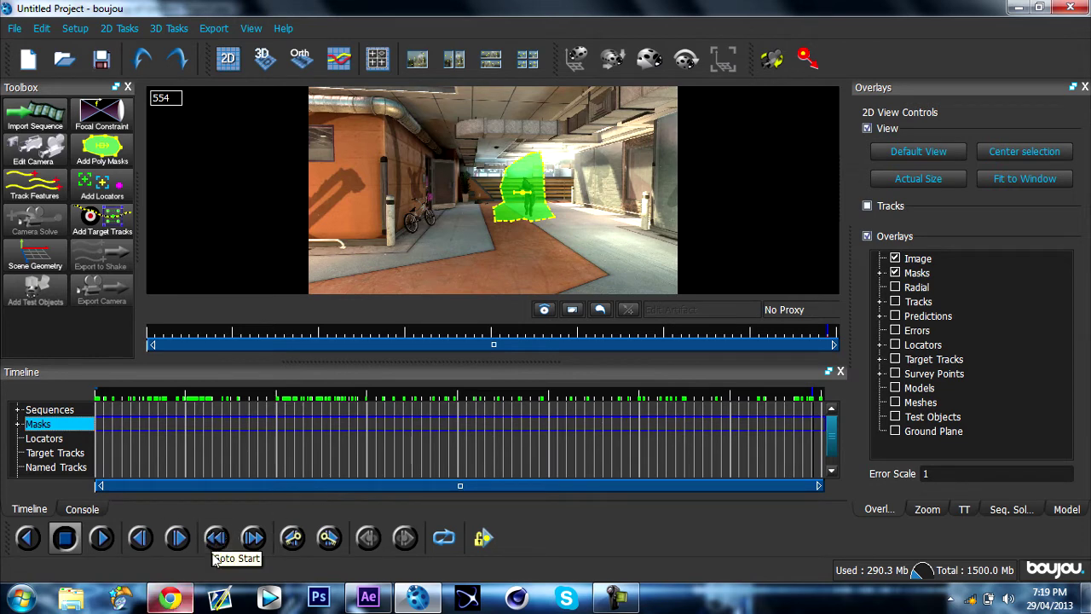
Step: Run feature tracking on Sequence 1 for all frames, with the advanced sensitivity raised close to its maximum
click(44, 187)
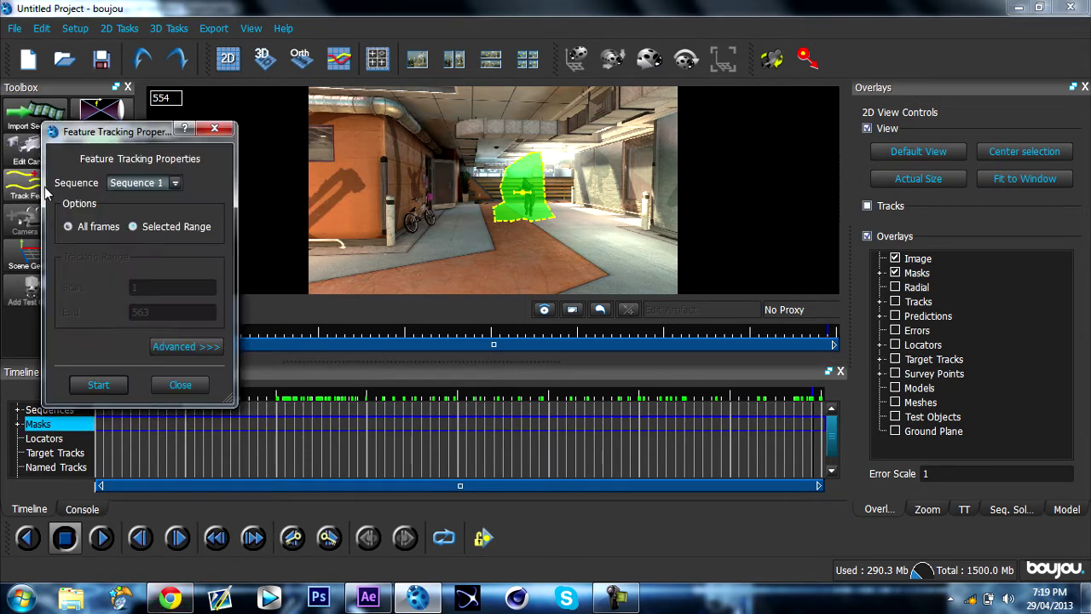
click(187, 346)
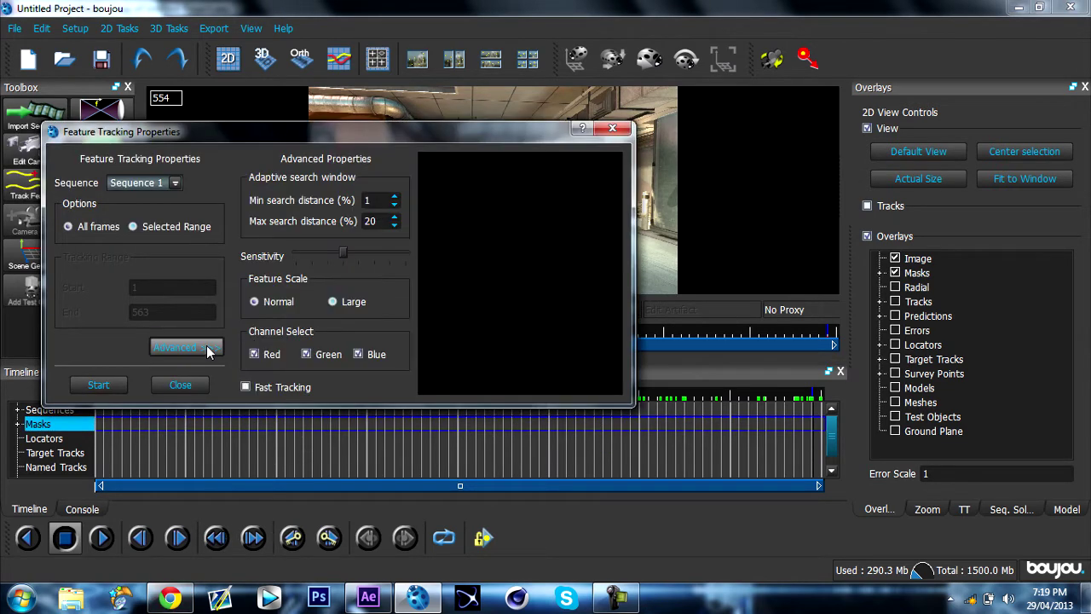
click(398, 255)
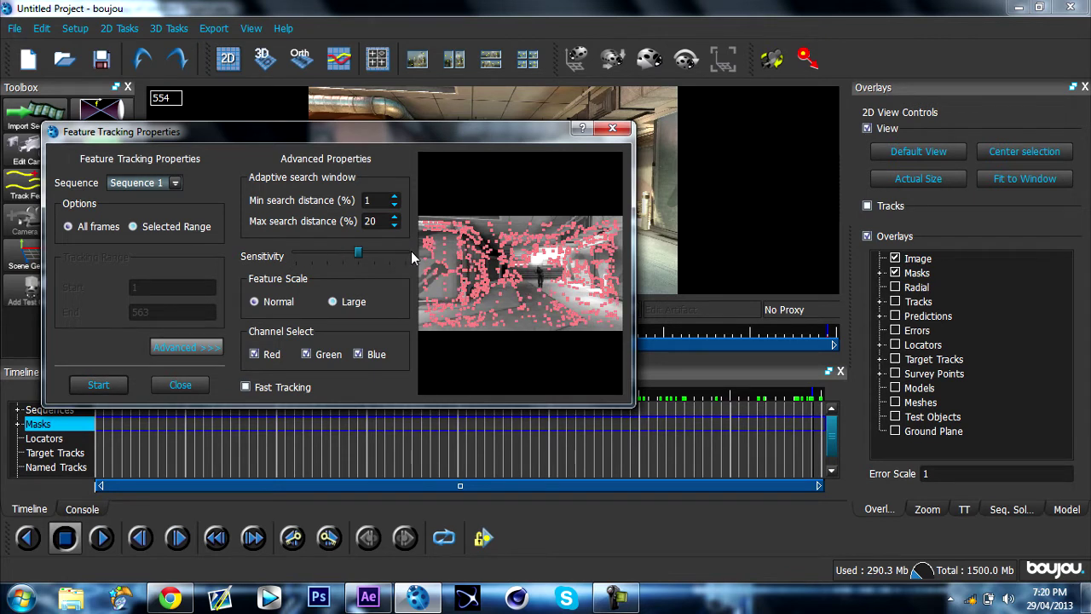
click(409, 255)
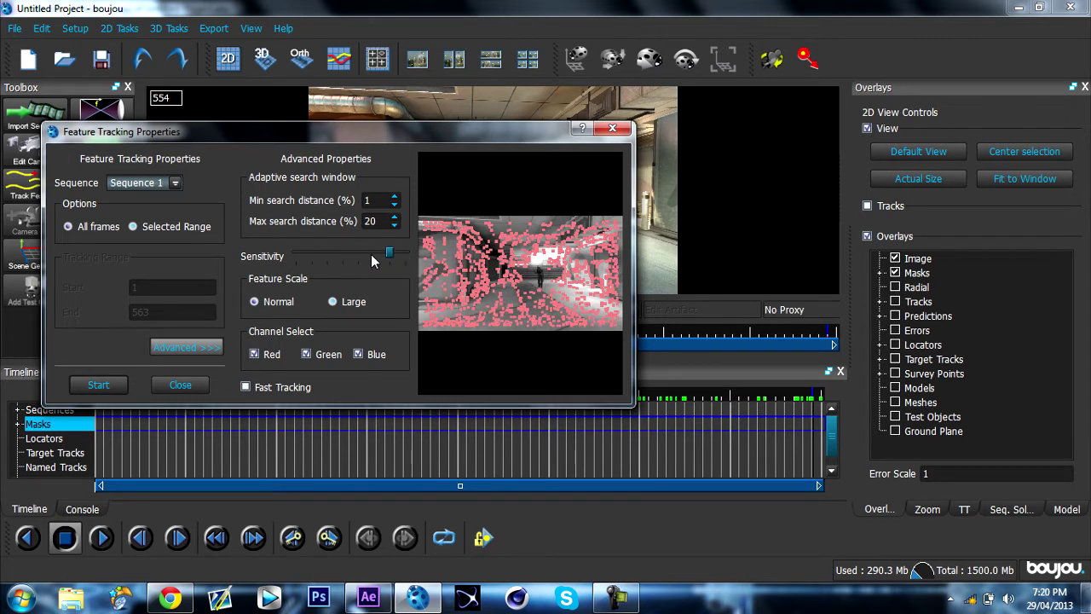
click(406, 255)
click(405, 254)
click(103, 385)
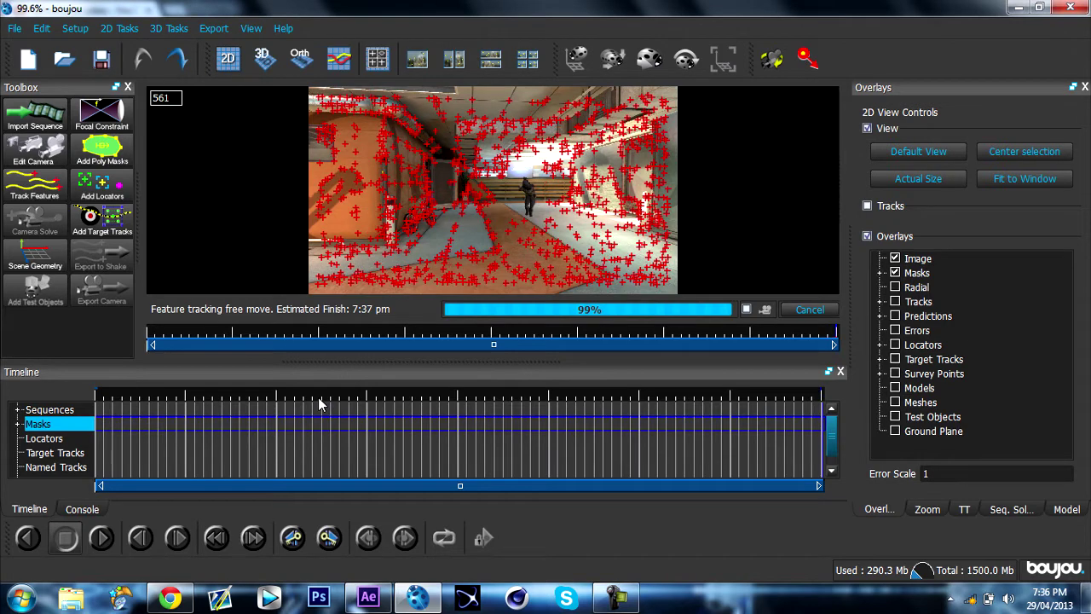
click(617, 598)
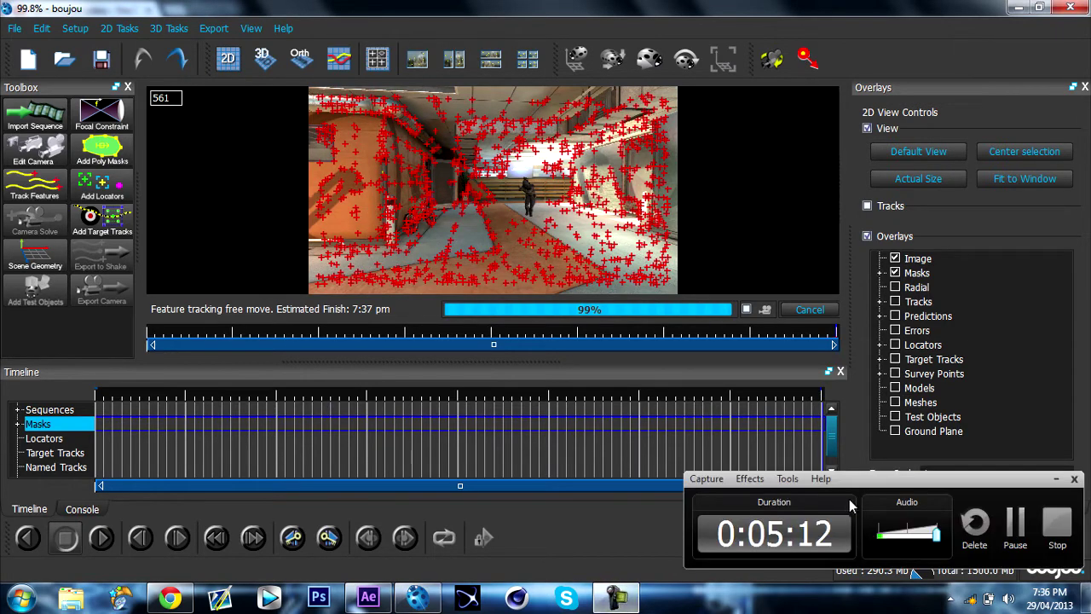
click(1060, 482)
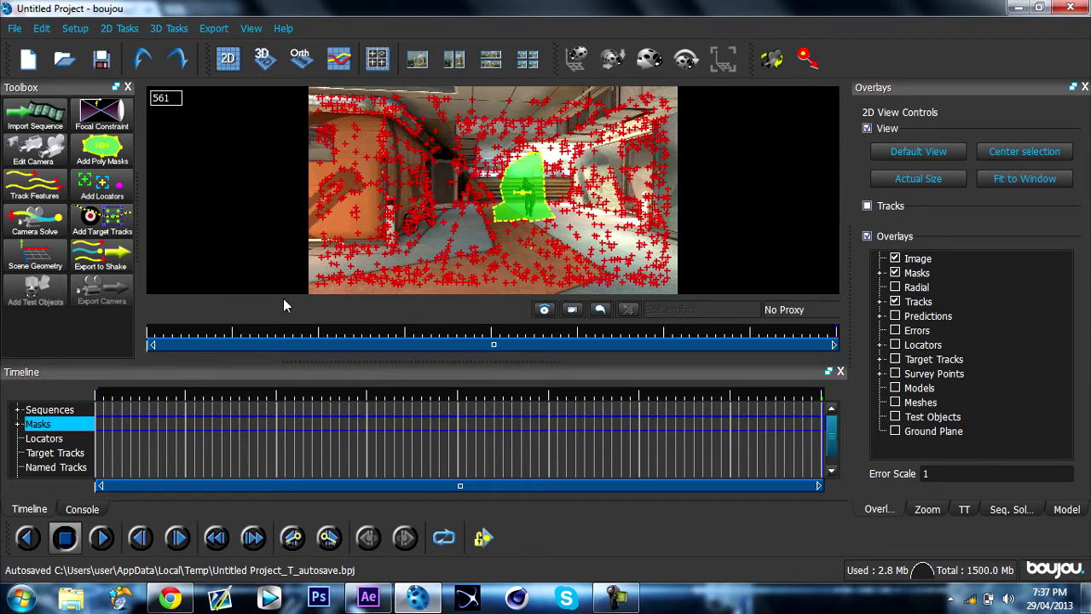
Step: Run a camera solve on Sequence 1 for all frames, without the advanced solve refinements
click(40, 229)
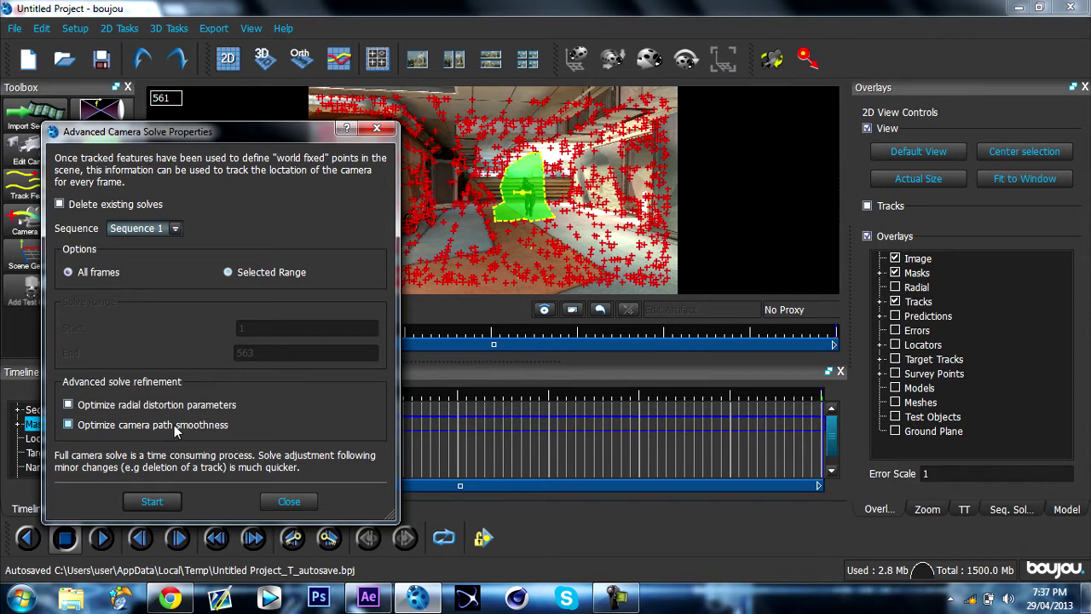
click(151, 502)
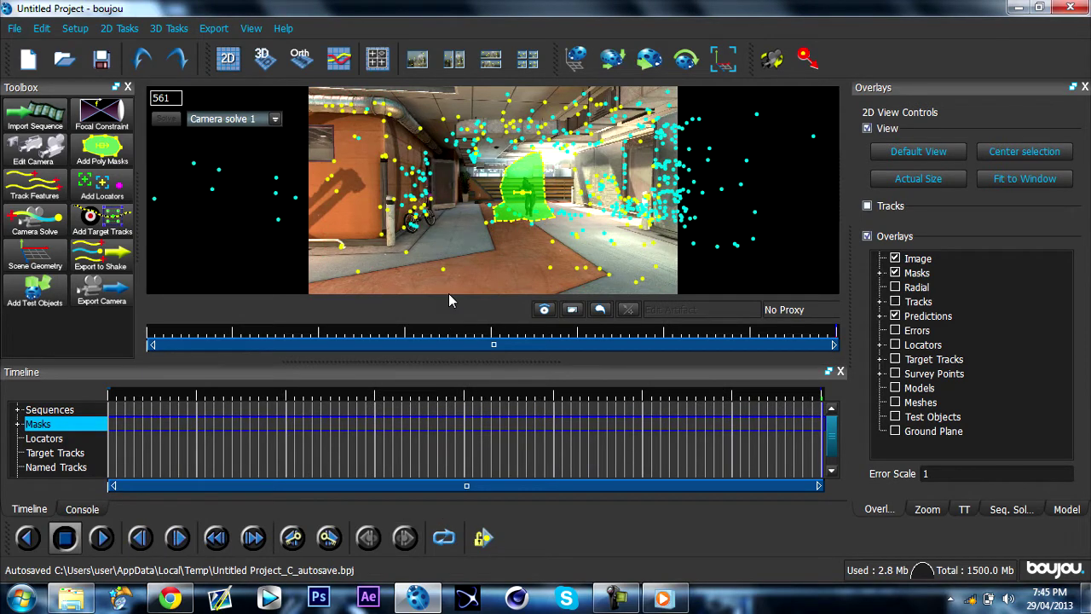
Step: Examine how the solved prediction points stick to the scene at frames from about 35 through 383
click(159, 431)
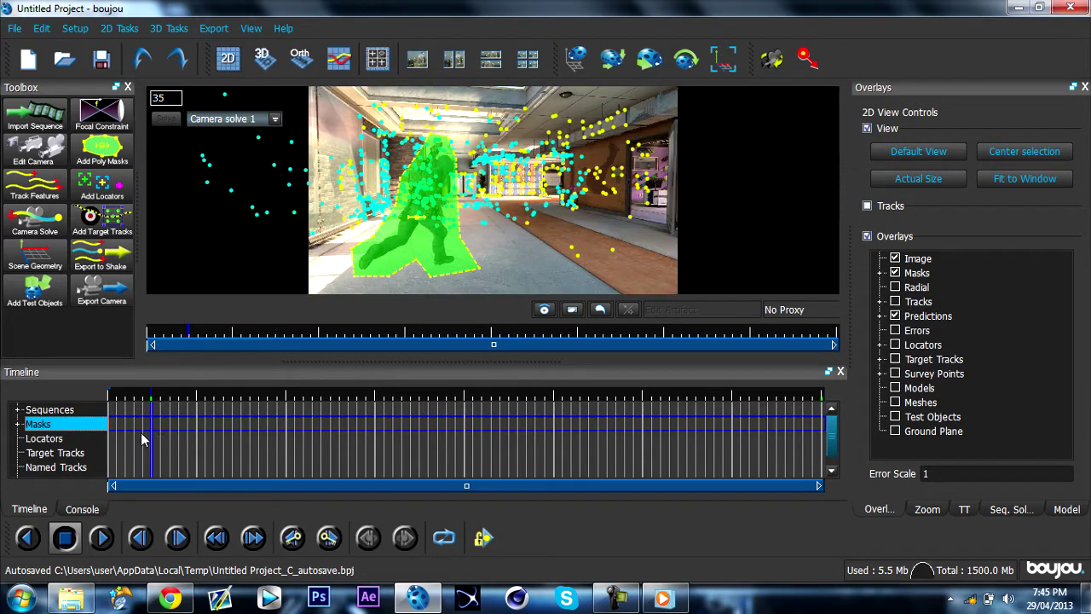
drag(189, 440, 275, 449)
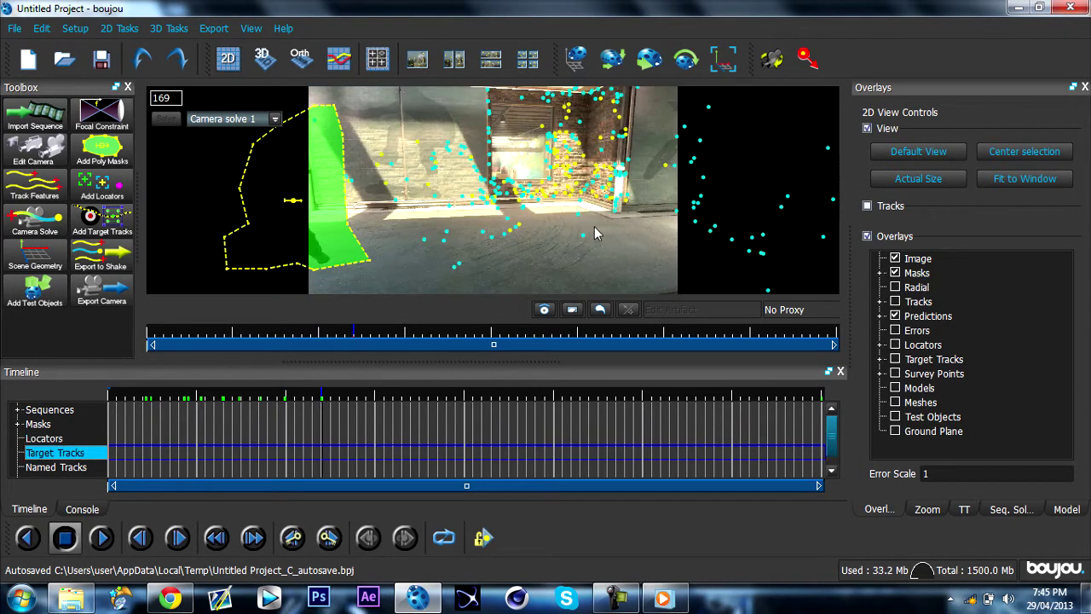
click(374, 432)
click(430, 444)
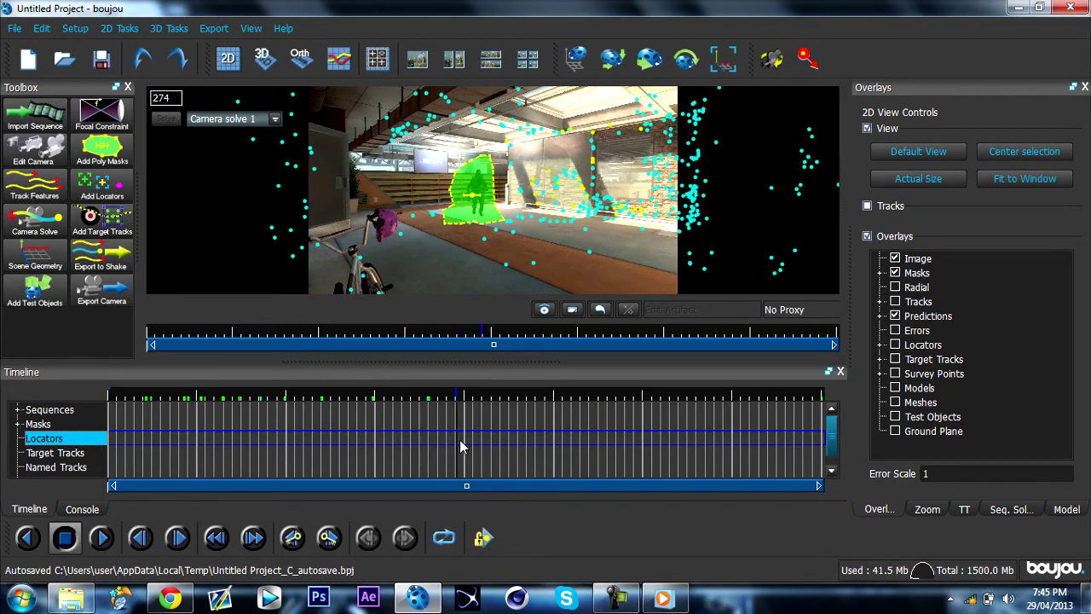
click(464, 444)
click(494, 445)
click(502, 444)
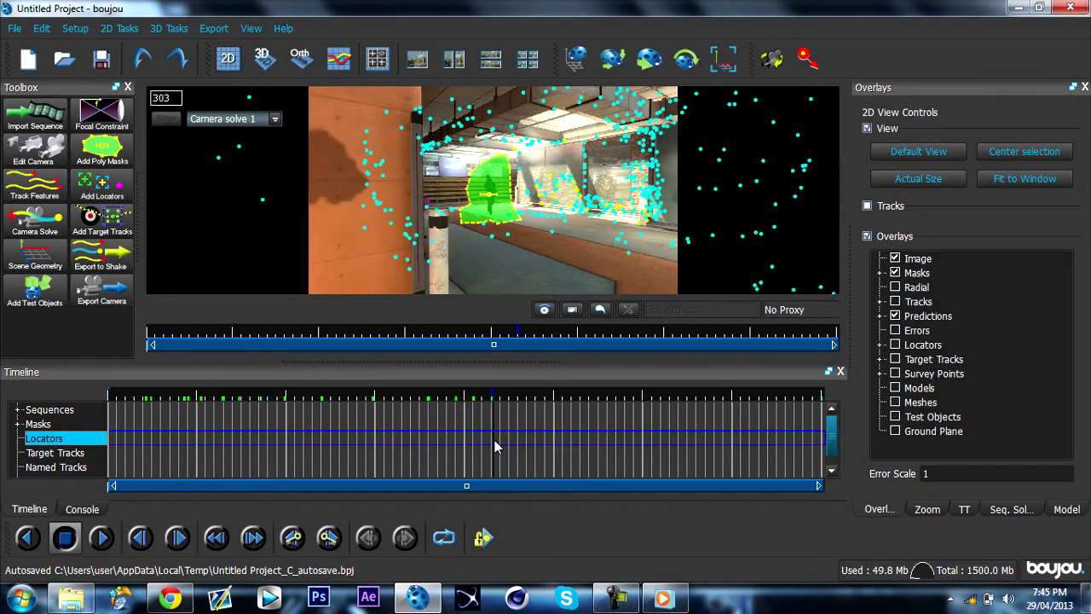
click(526, 444)
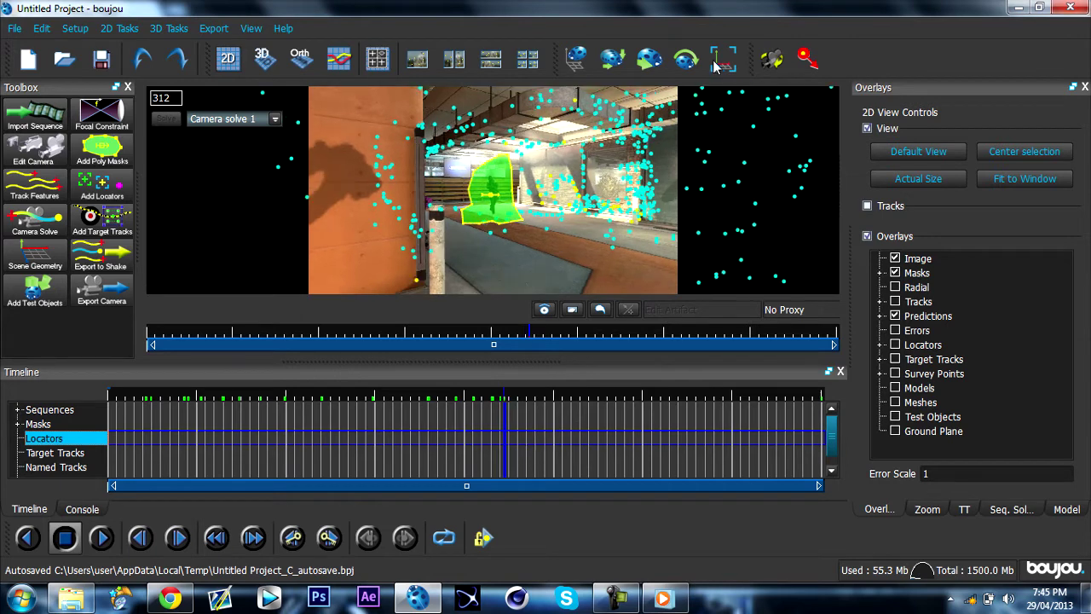
click(542, 467)
click(568, 464)
click(594, 461)
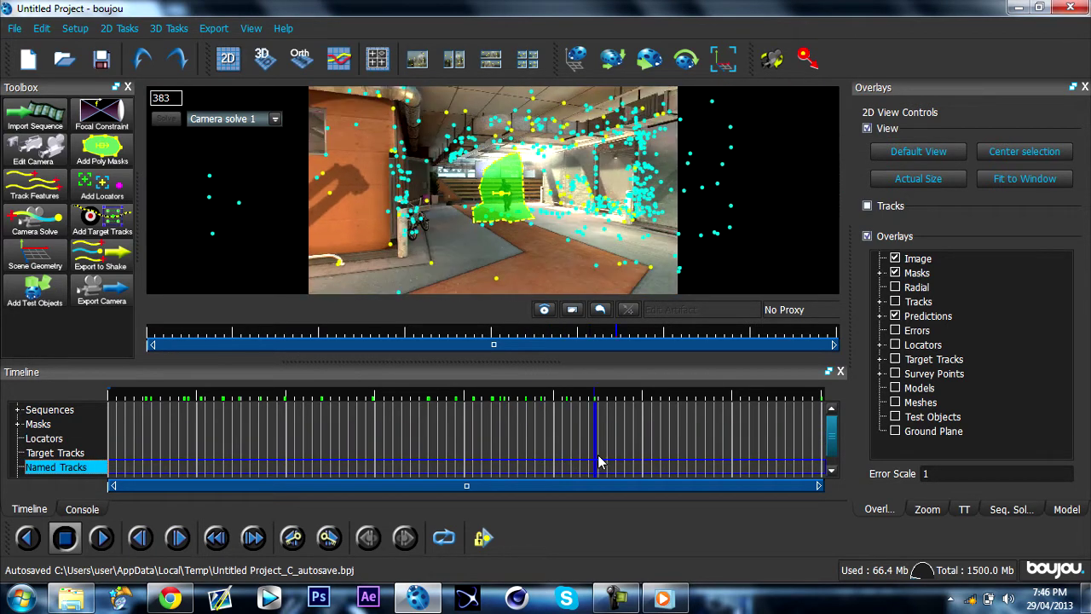
Step: At frame 450, add an Origin coordinate frame hint connected to a prediction on the brown floor path, and update the coordinate frame
click(623, 454)
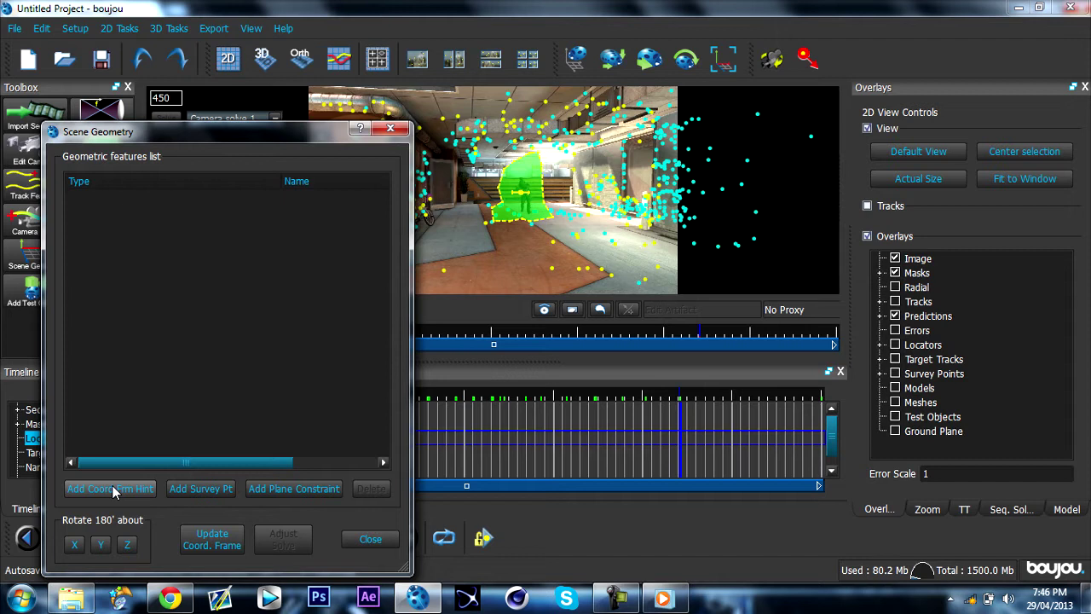
click(122, 491)
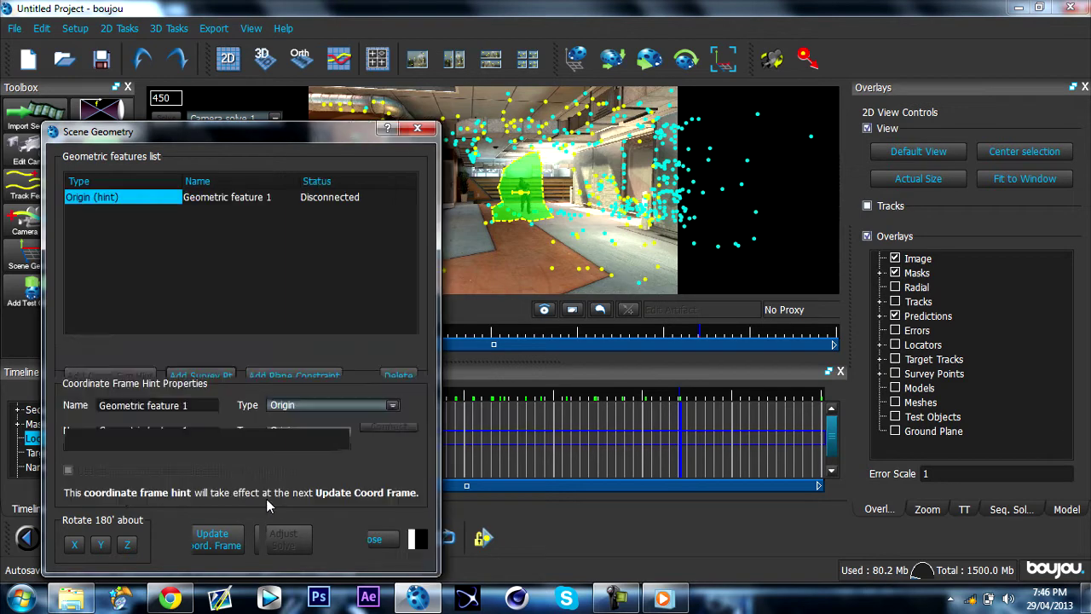
drag(289, 147, 193, 145)
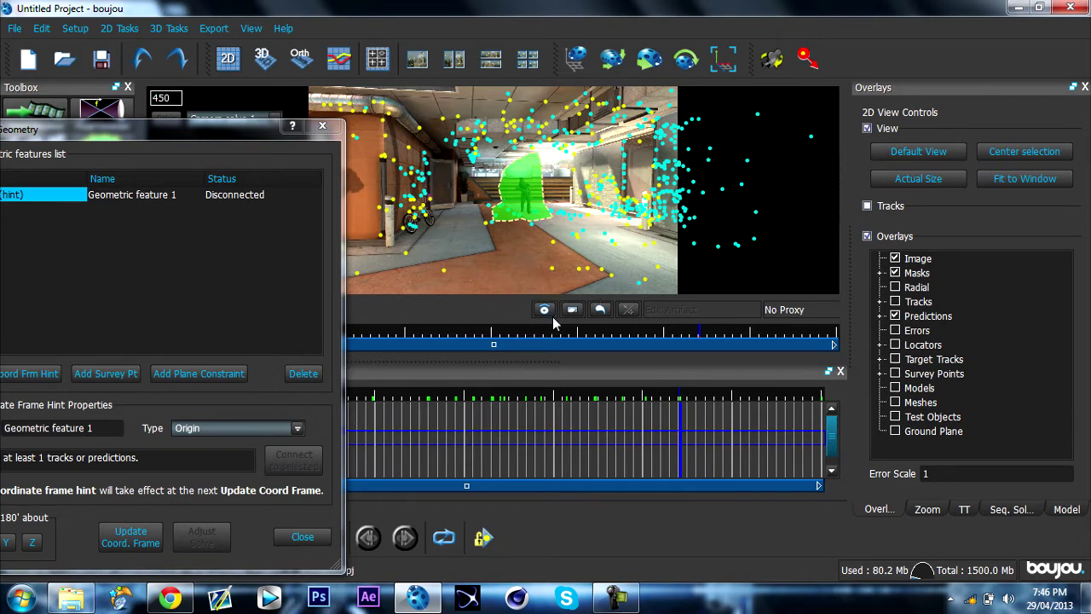
click(551, 268)
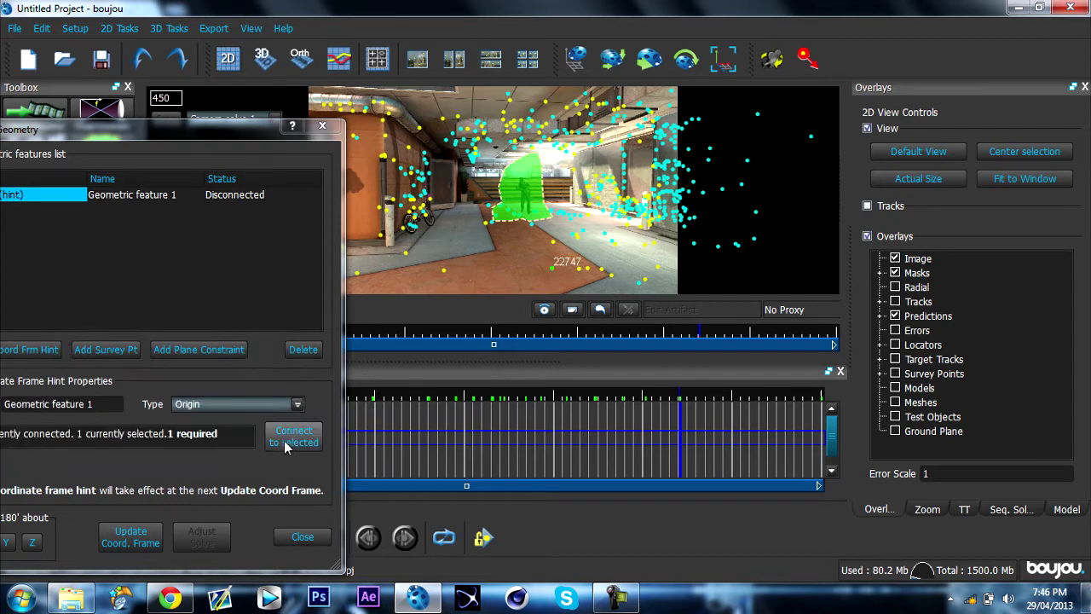
click(289, 457)
click(122, 553)
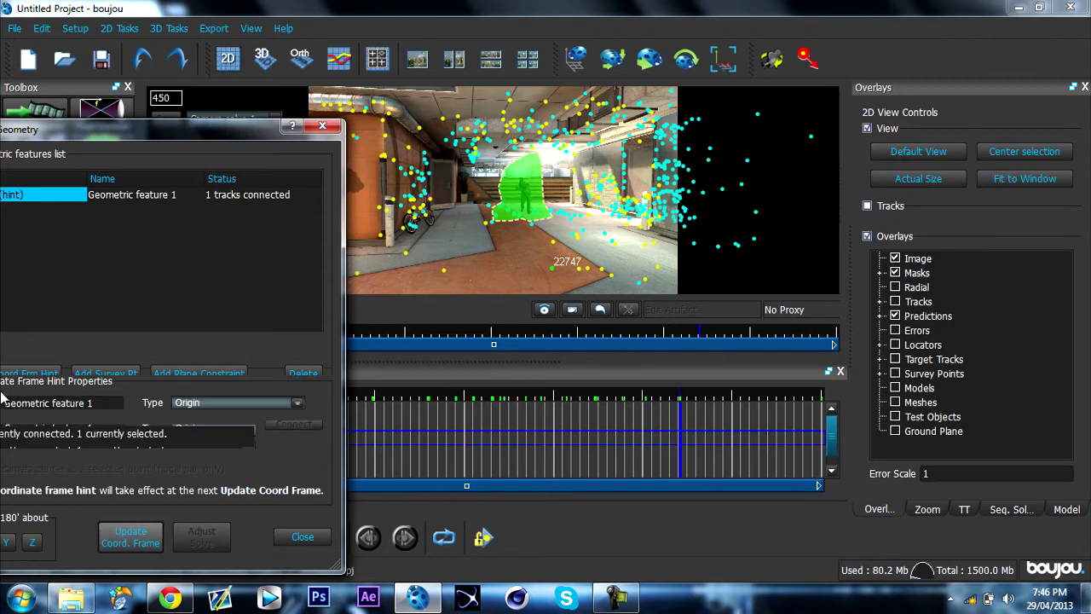
Step: Add an x-axis hint connected to two floor predictions on opposite sides of the brown path, and update the coordinate frame
click(30, 373)
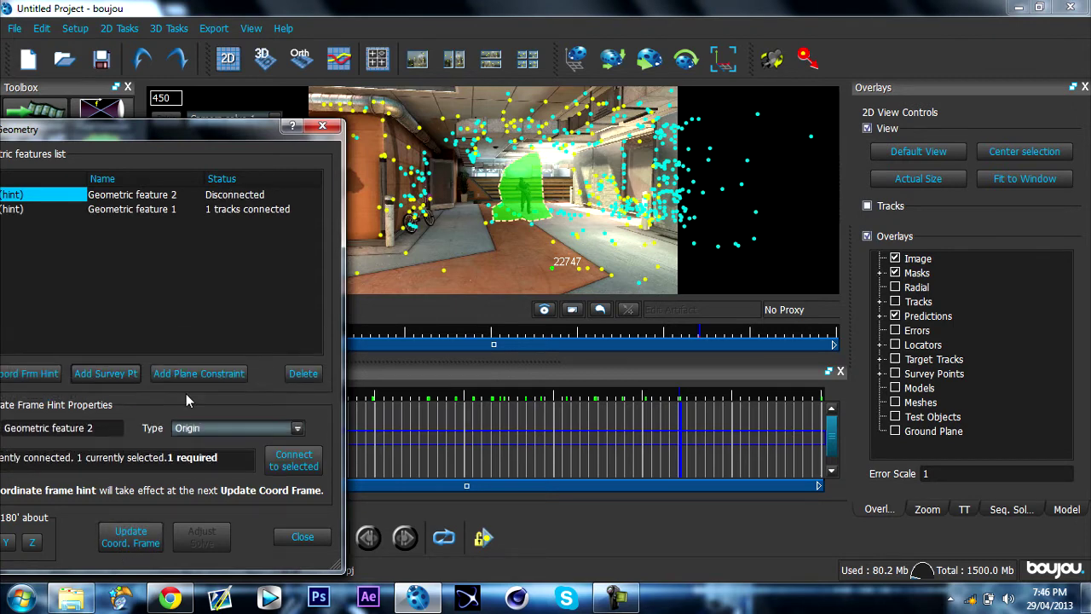
click(196, 429)
click(211, 456)
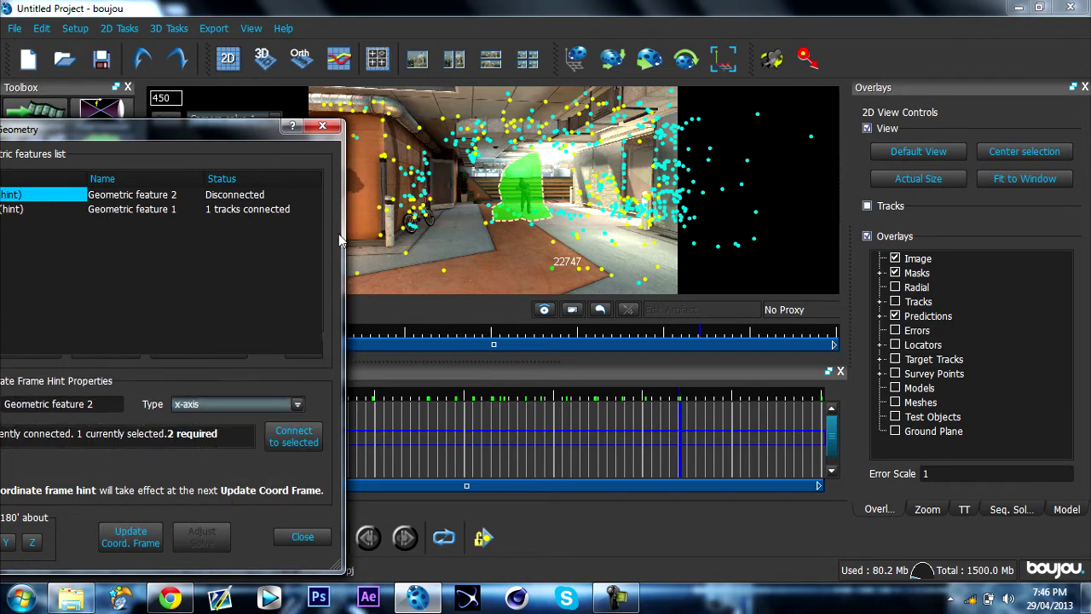
click(408, 256)
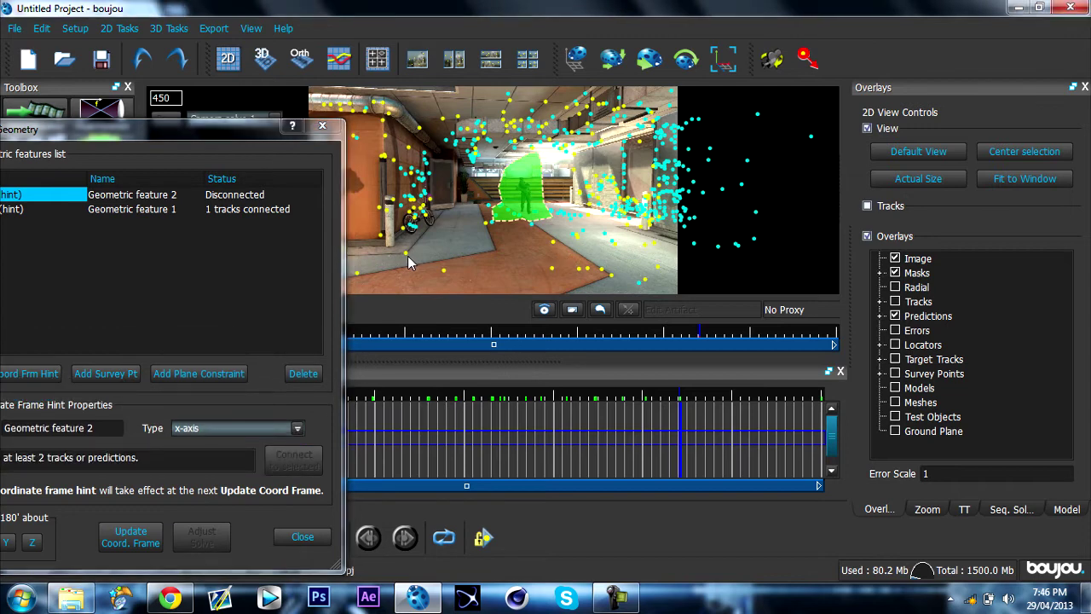
click(405, 254)
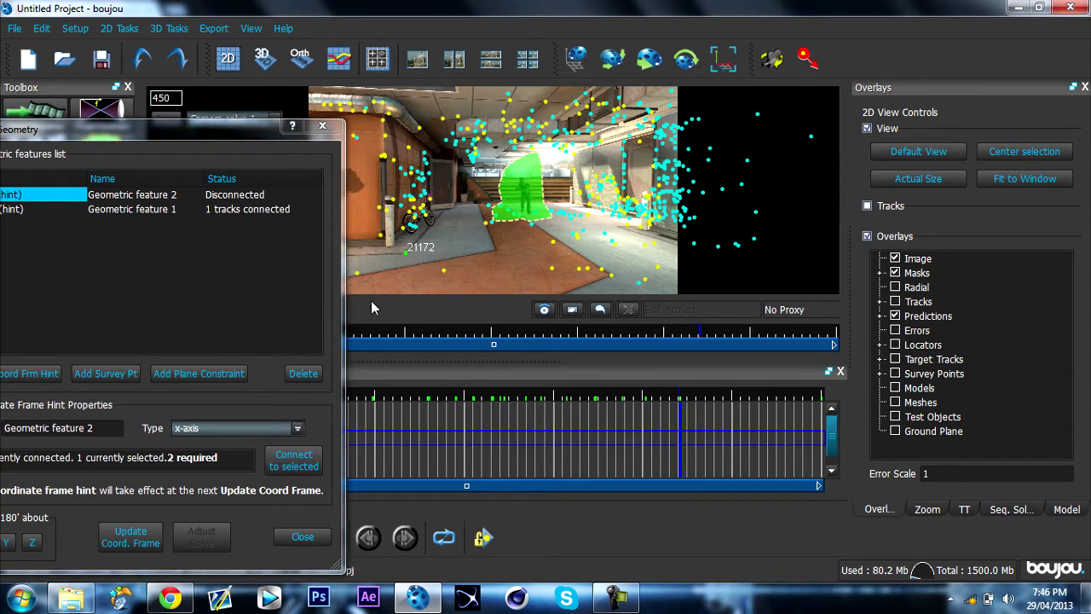
shift+click(659, 269)
click(286, 464)
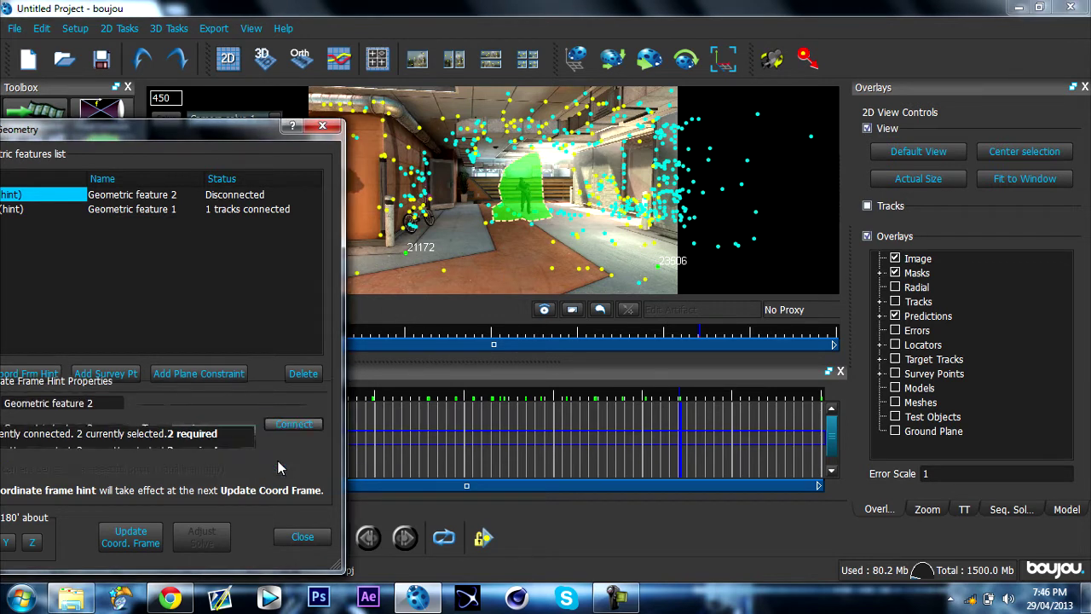
click(128, 535)
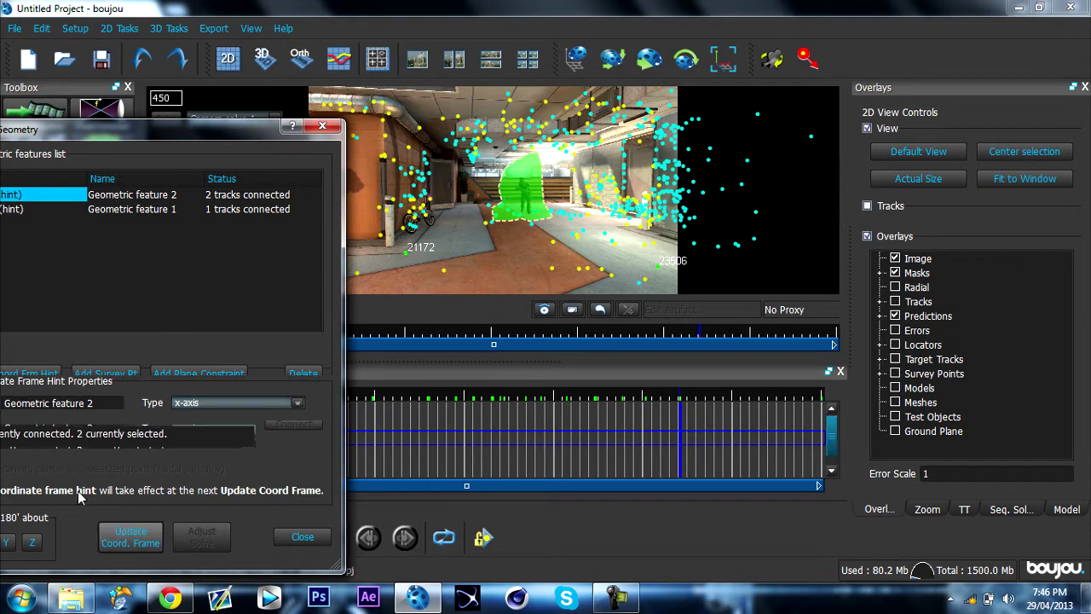
Step: Add a z-axis hint and connect it to two floor predictions, one farther along the path and one nearer the camera, at frame 381
click(29, 375)
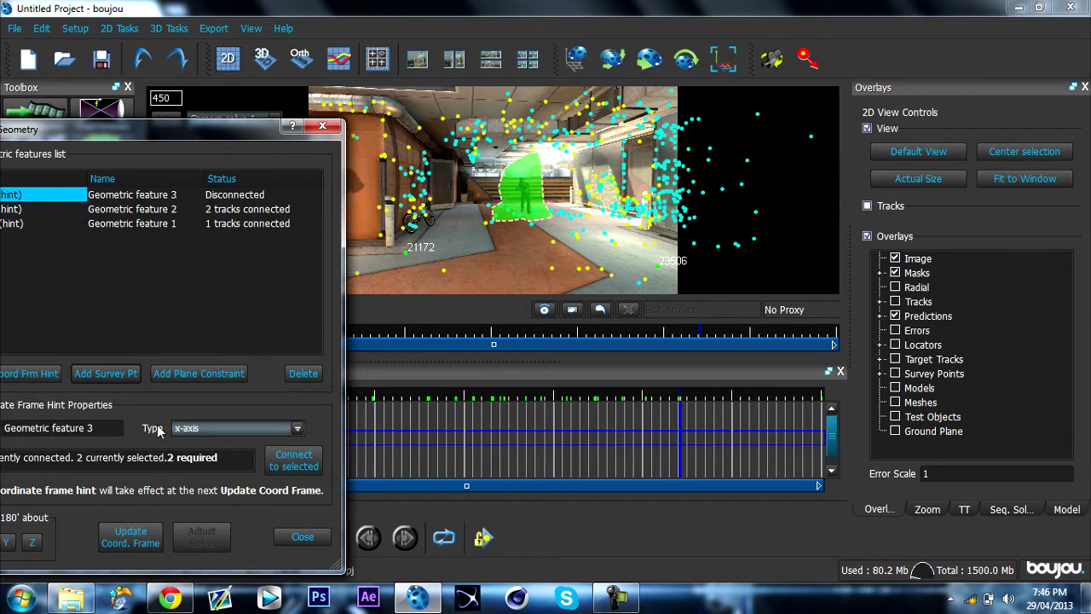
click(179, 429)
click(189, 479)
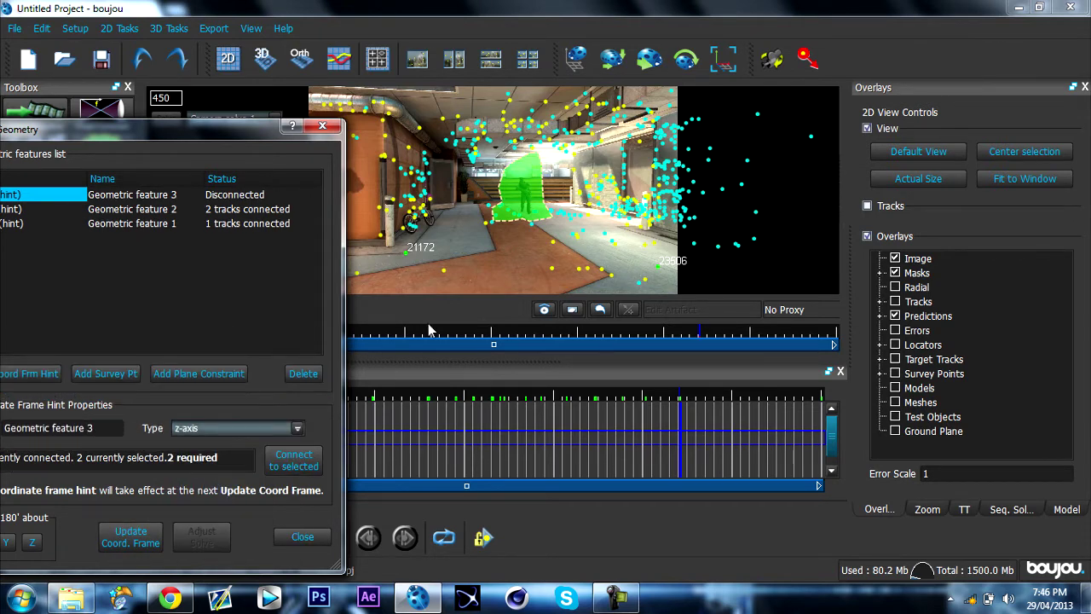
click(553, 245)
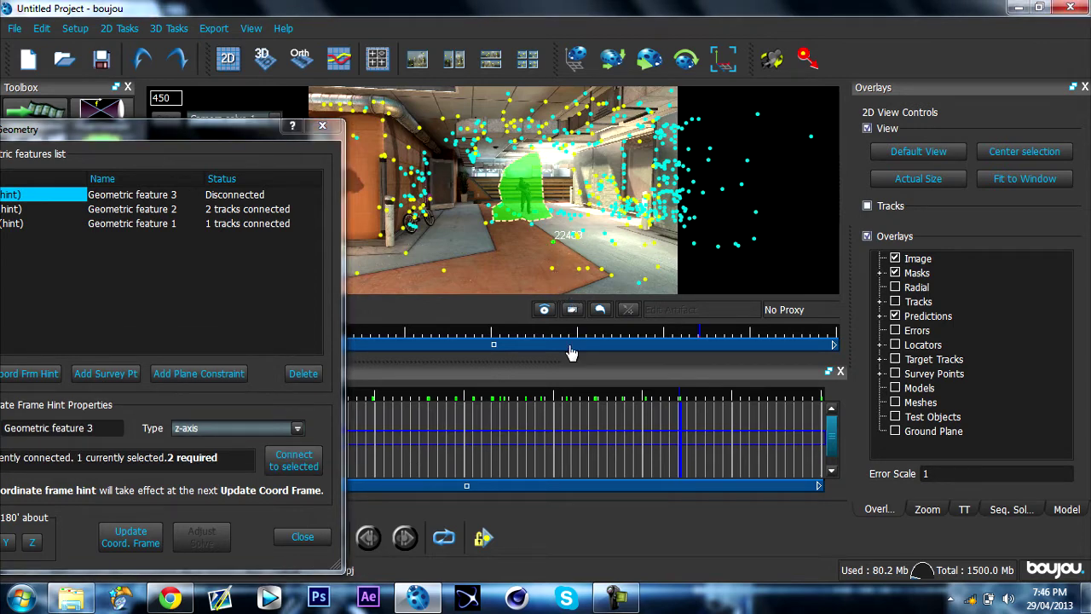
click(550, 439)
click(593, 439)
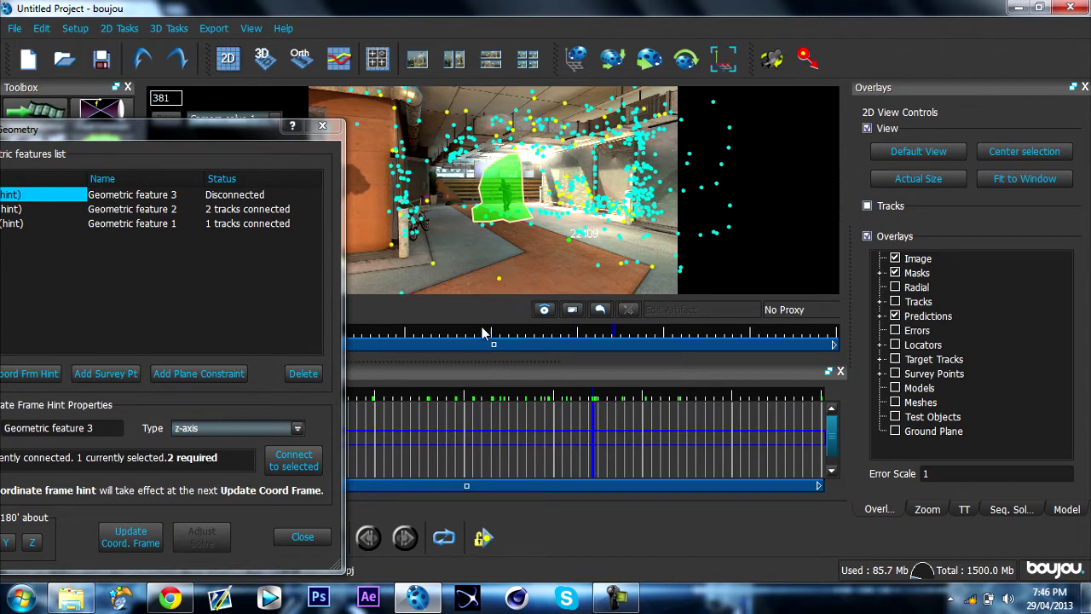
click(499, 279)
click(293, 460)
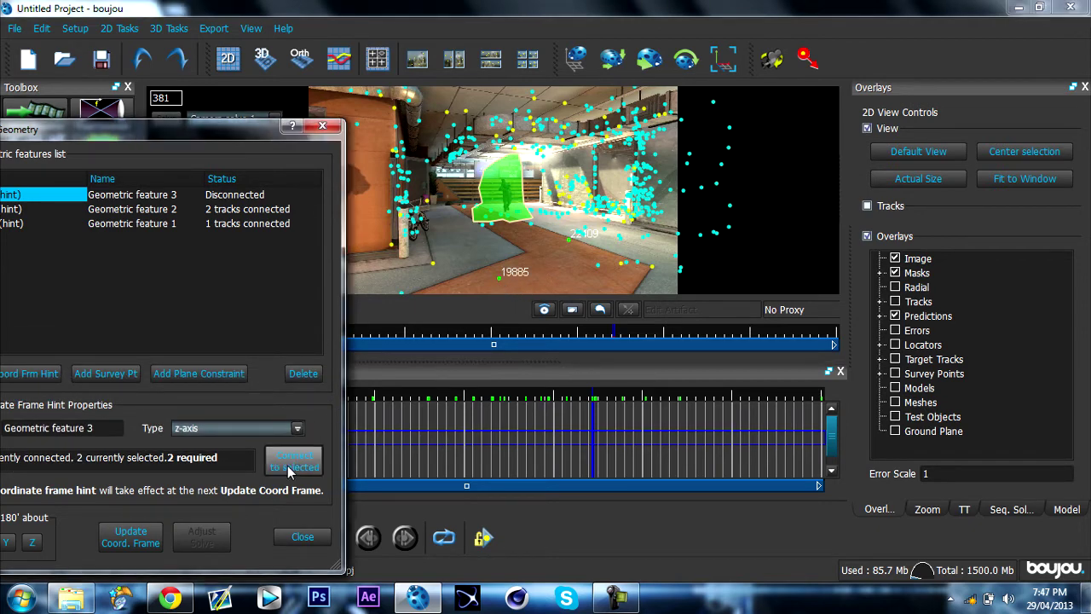
Step: Update the coordinate frame with the connected z-axis hint and close the scene geometry settings
click(129, 538)
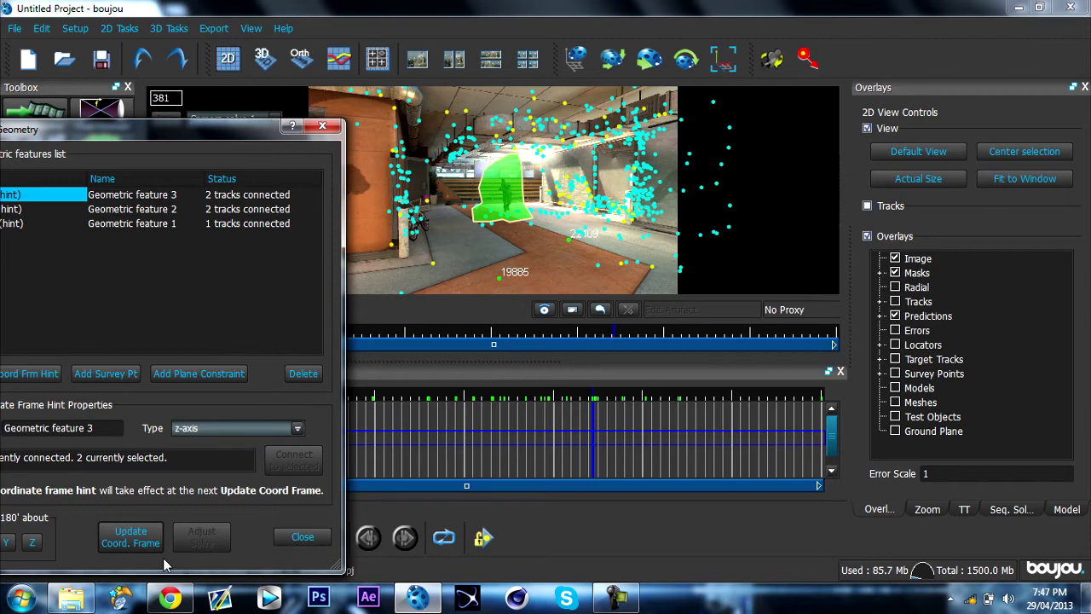
click(305, 538)
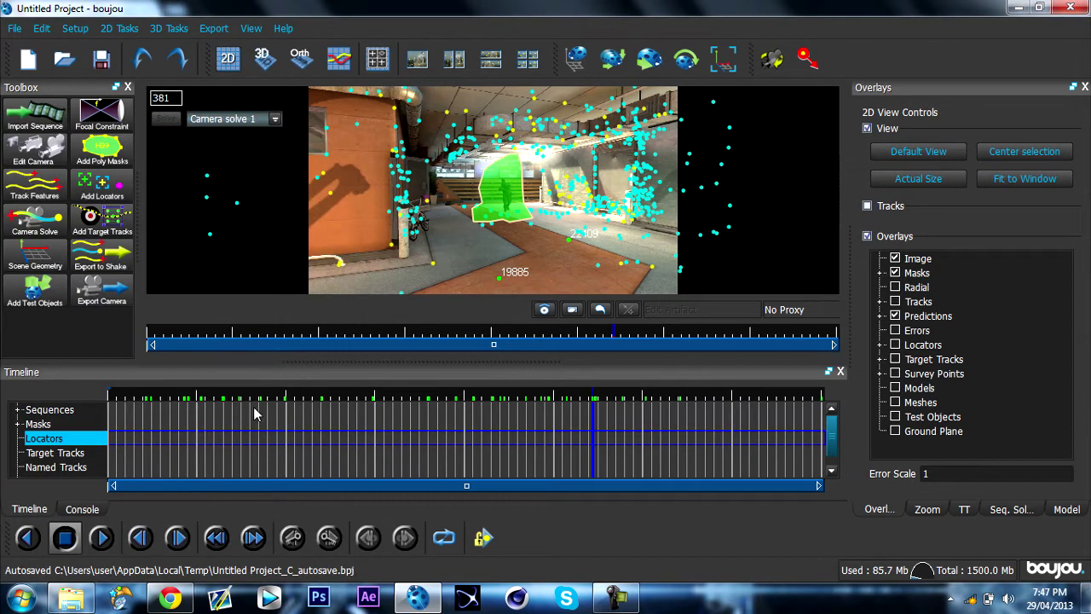
Step: Set up a camera export saved to the desktop, with the export type After Effects (Maya) (*.ma)
click(209, 28)
click(260, 46)
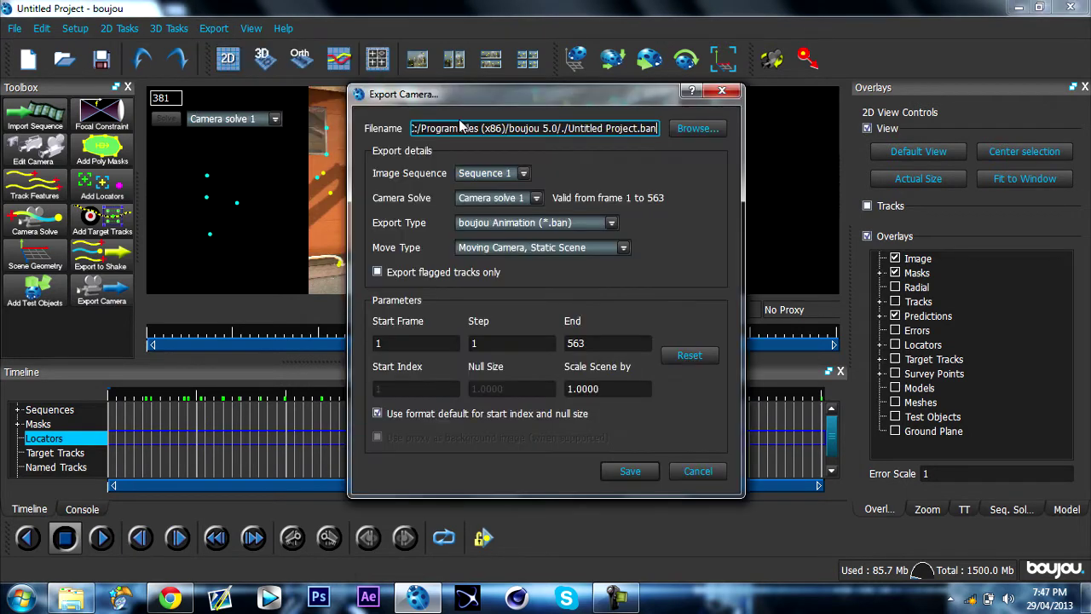
click(696, 127)
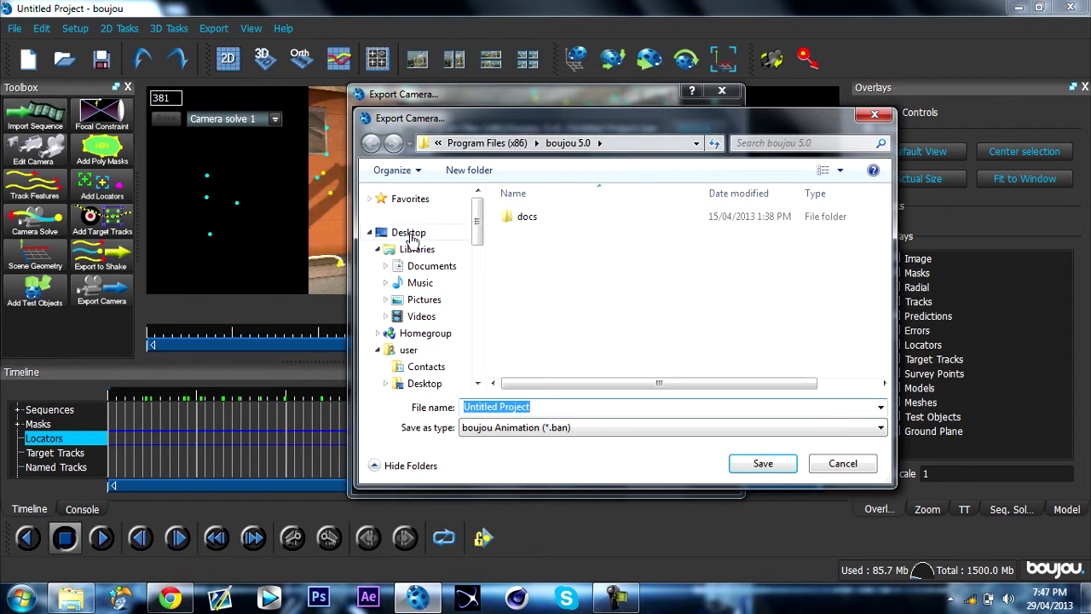
click(761, 464)
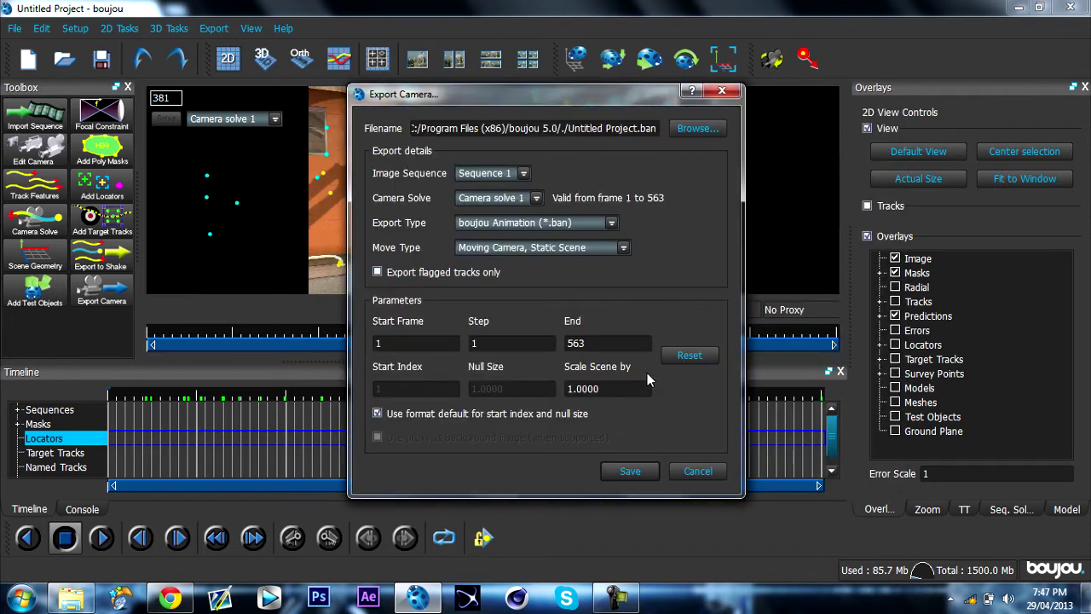
click(565, 228)
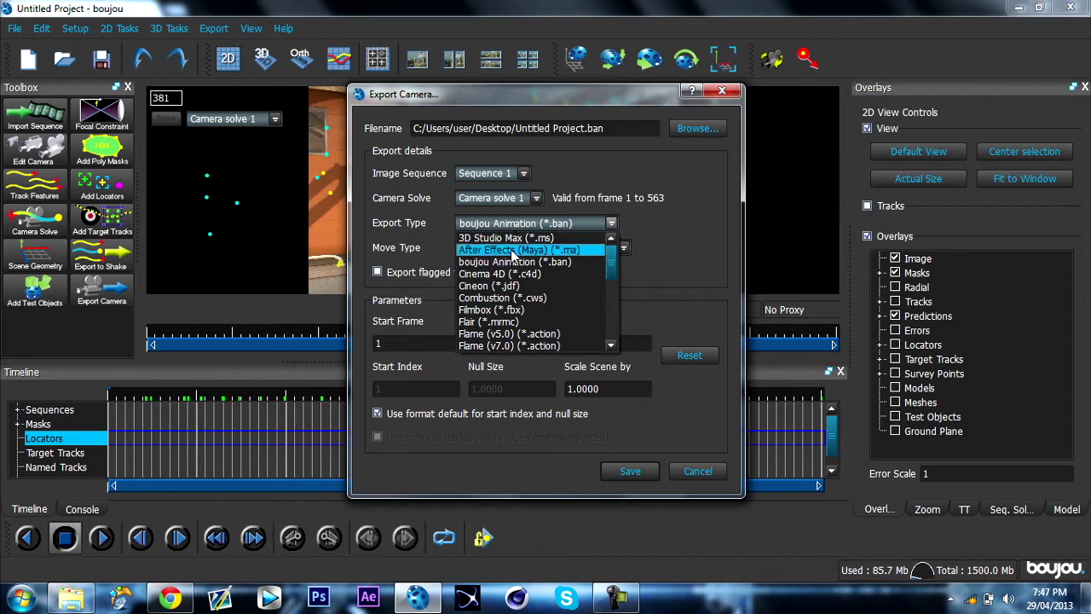
click(511, 250)
click(522, 223)
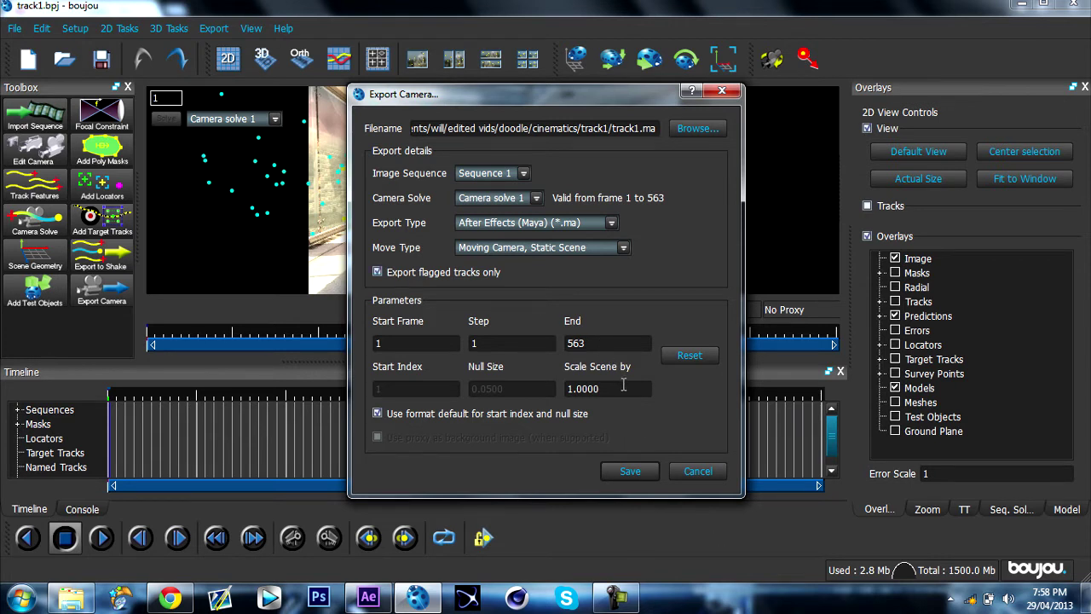
Step: Enter 1 for Scale Scene by, dismiss the camera export settings, and close boujou
click(623, 386)
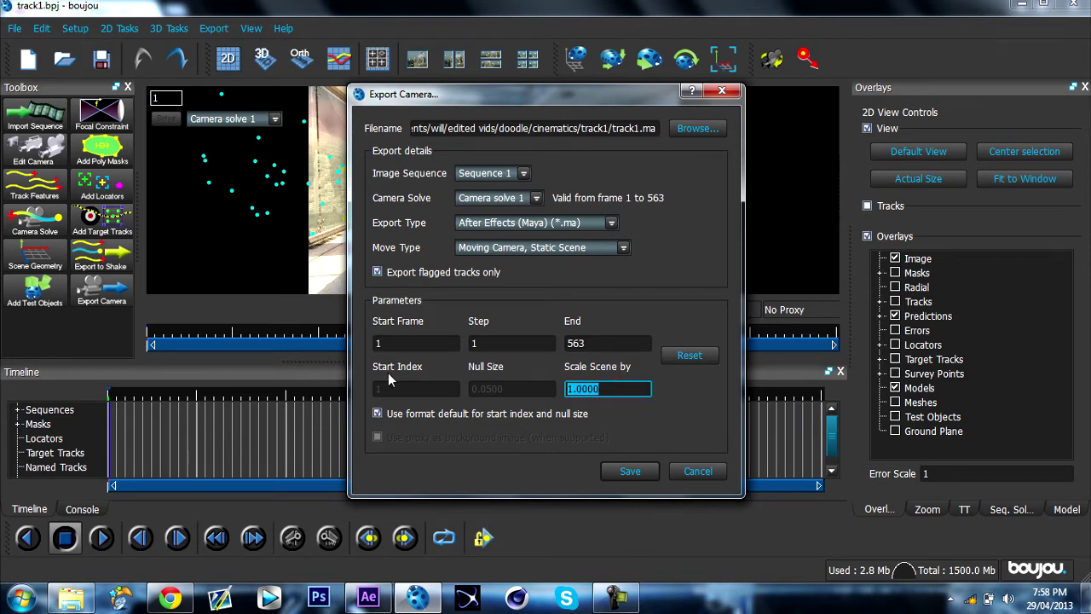
text(1)
click(706, 477)
click(1074, 4)
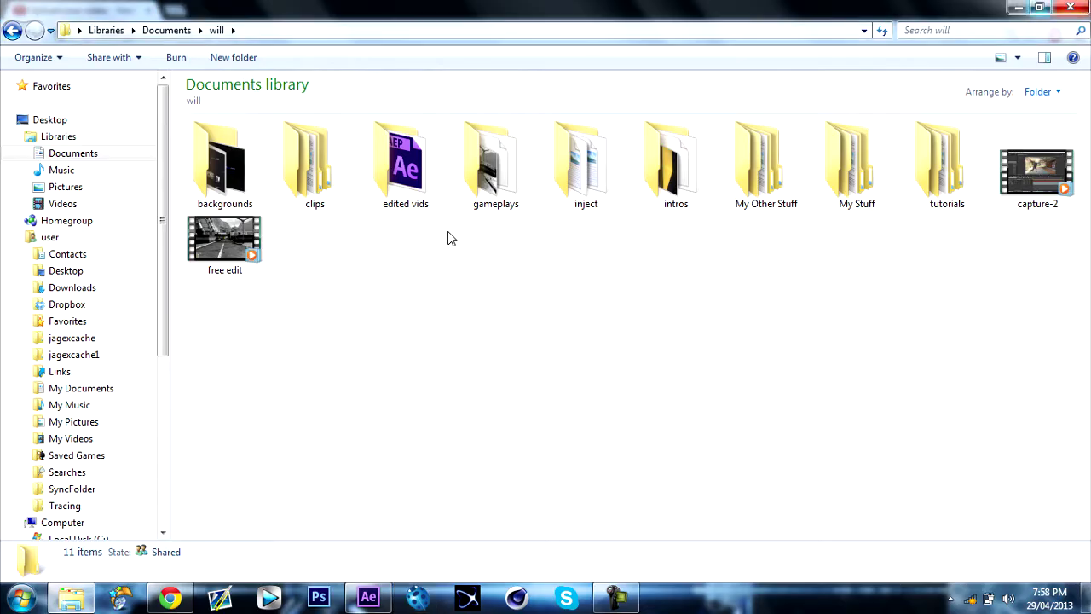
Step: Minimize the file browser window, switch to After Effects, and show the track1 composition that holds the footage
click(1018, 7)
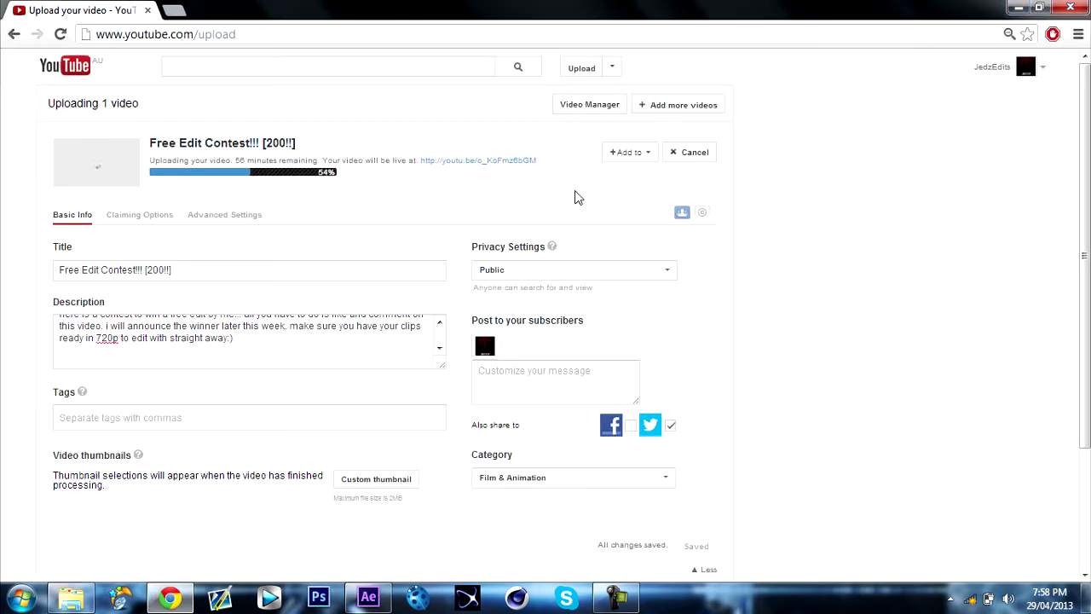
click(368, 596)
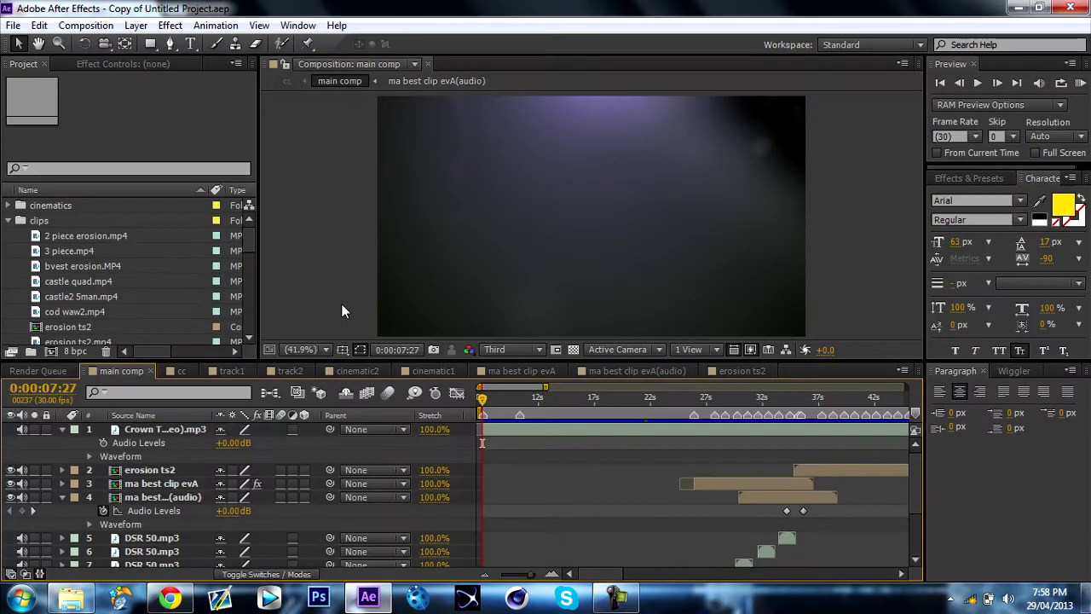
click(233, 370)
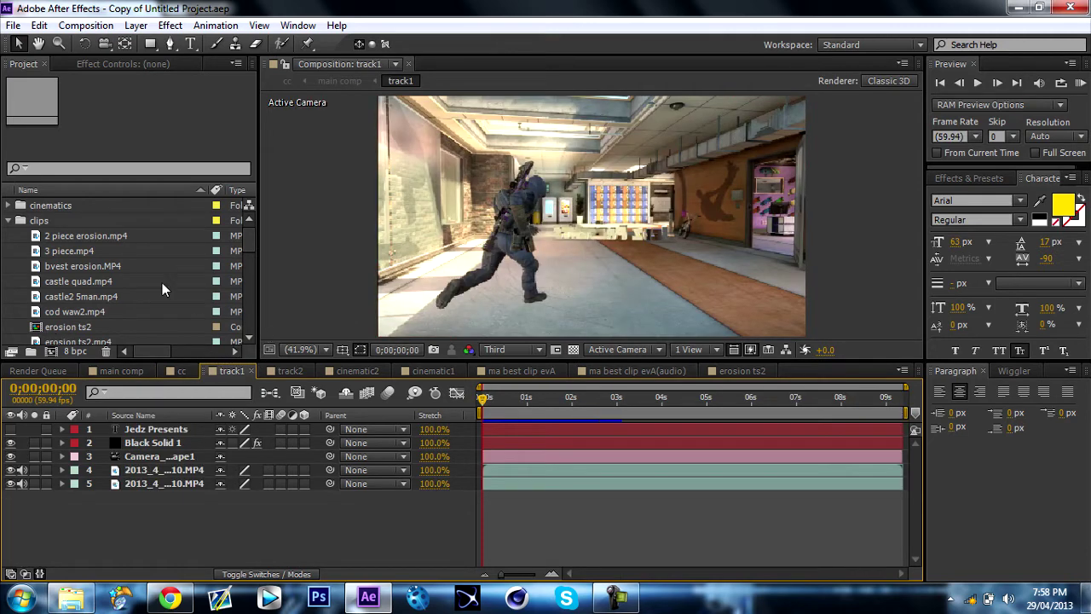
Step: Open the second track1 composition in the cinematics folder and select its camera layer
click(10, 205)
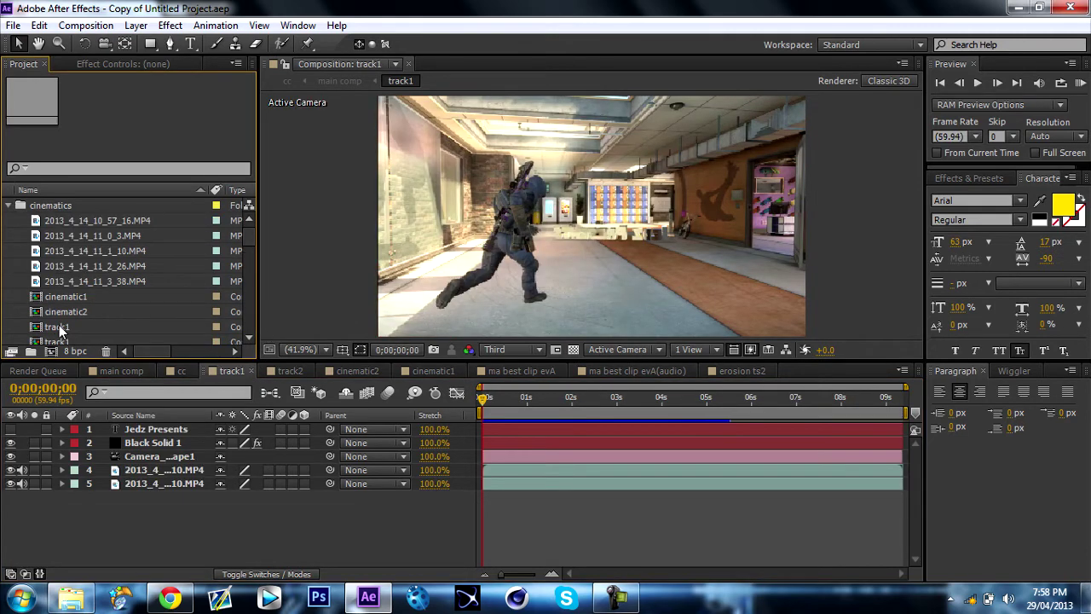
double_click(66, 338)
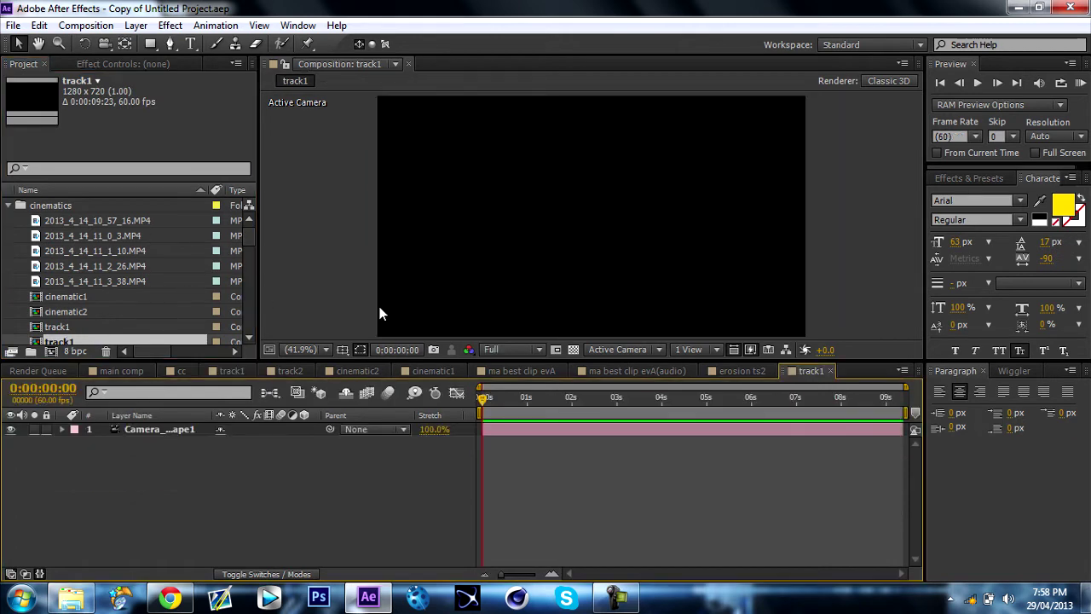
click(174, 430)
Step: In the track1 footage composition, delete the Jedz Presents text, Black Solid 1 and existing camera layers
click(224, 371)
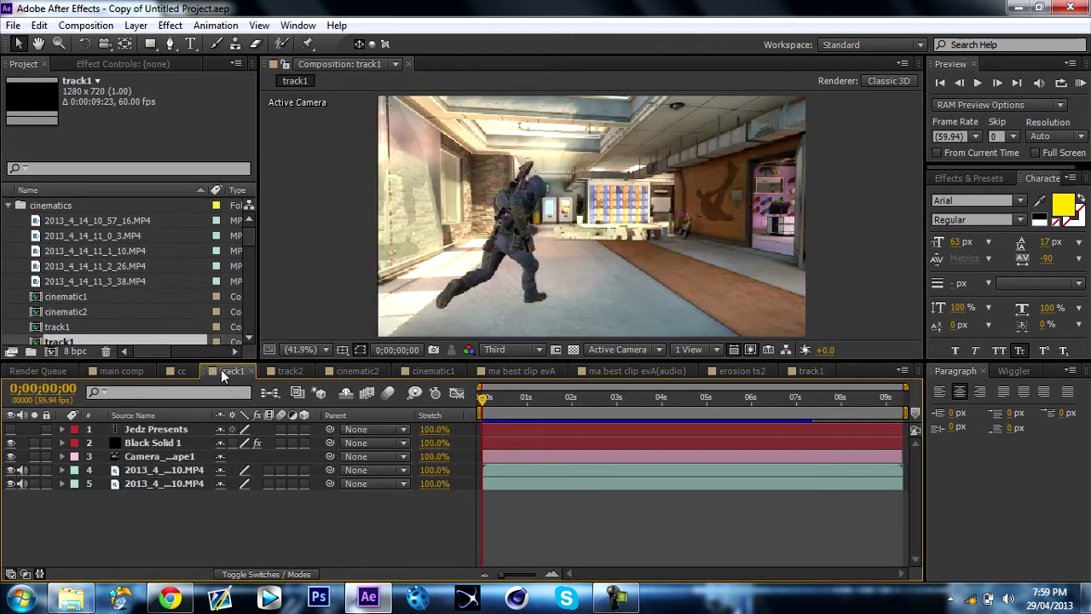
click(162, 429)
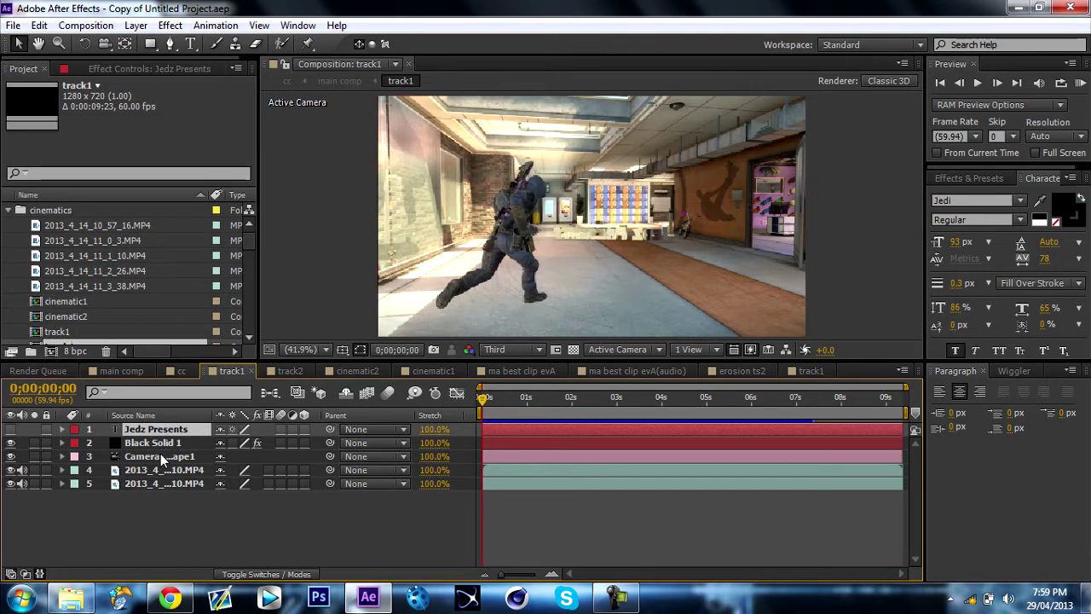
shift+click(160, 456)
key(Delete)
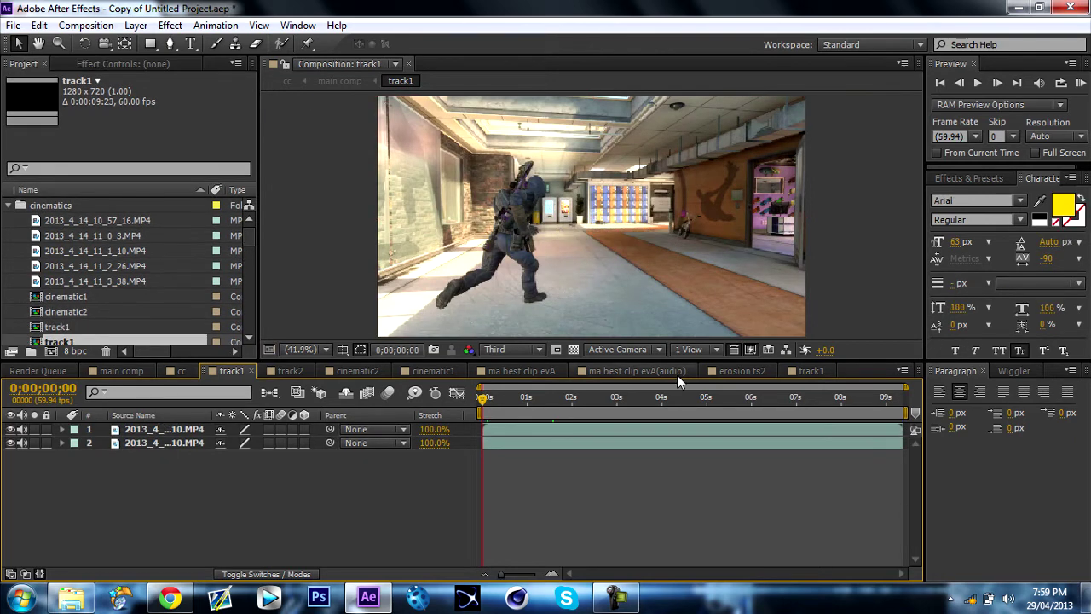
Step: Copy the tracked camera layer from the imported track1 composition into the track1 footage composition
click(802, 375)
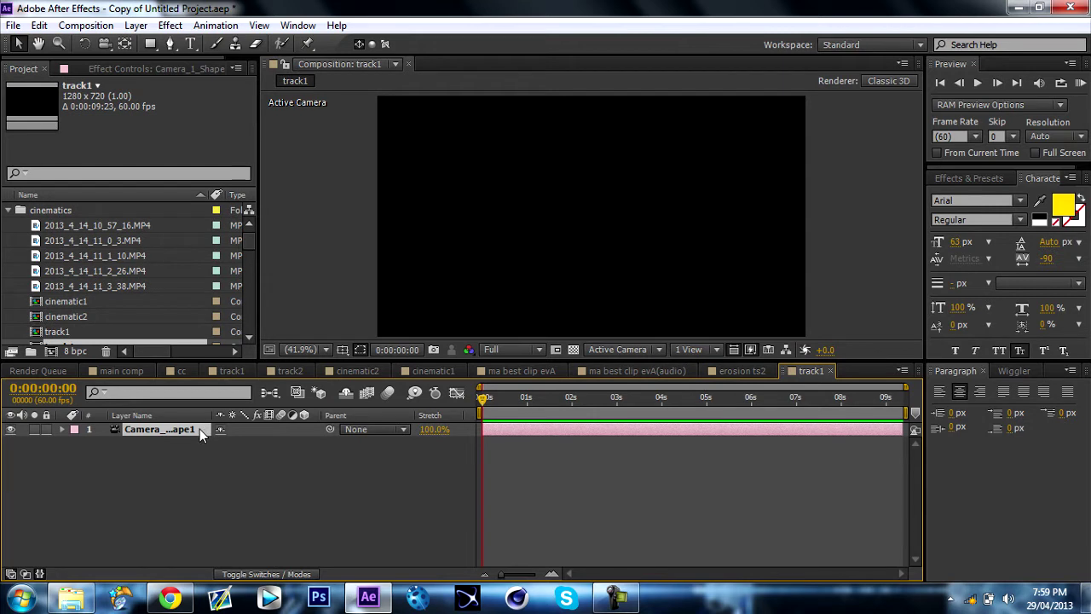
click(245, 368)
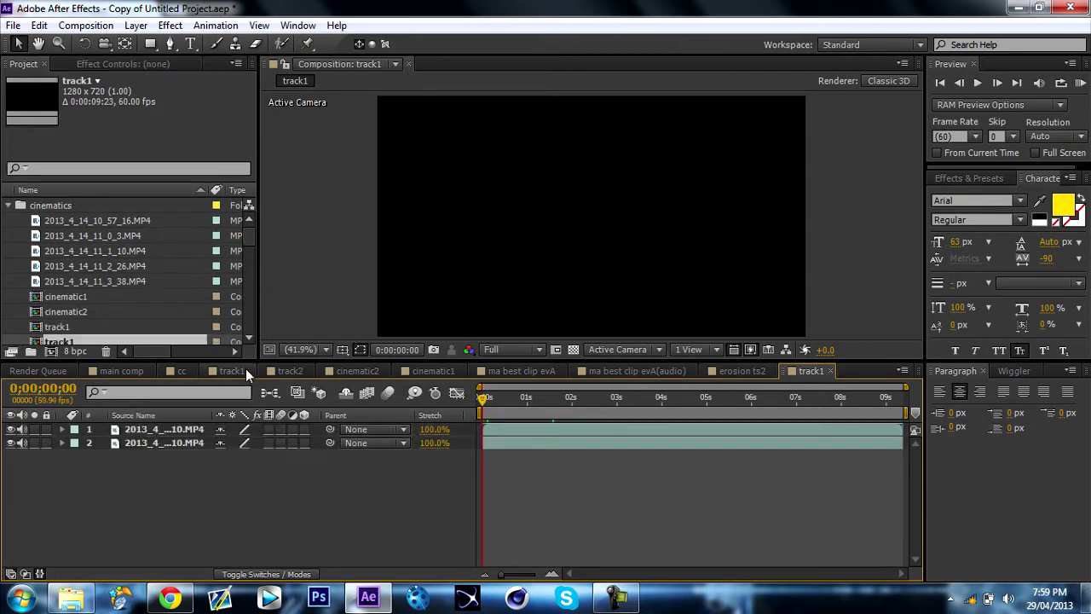
key(ctrl+v)
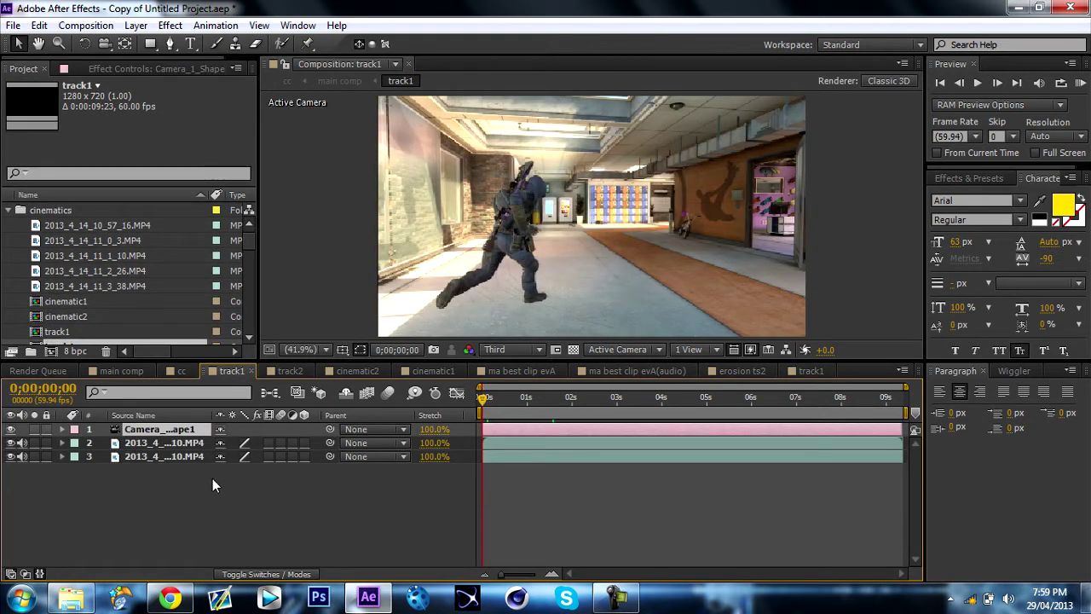
Step: Add a 1280 x 720 px cyan solid above the camera and apply the Video Copilot Element effect to it
key(ctrl+y)
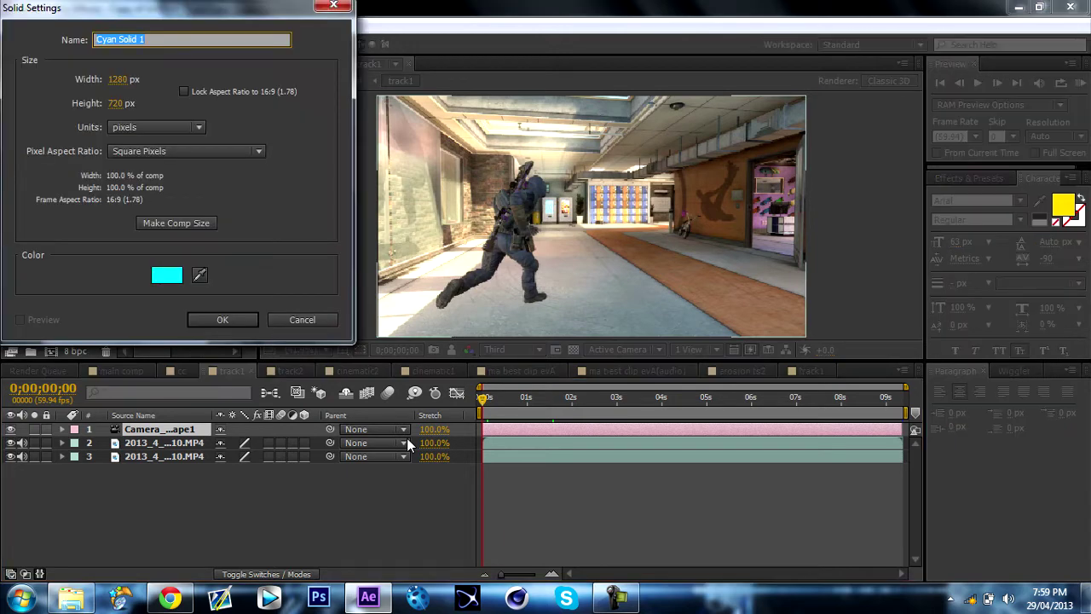
key(Return)
click(971, 176)
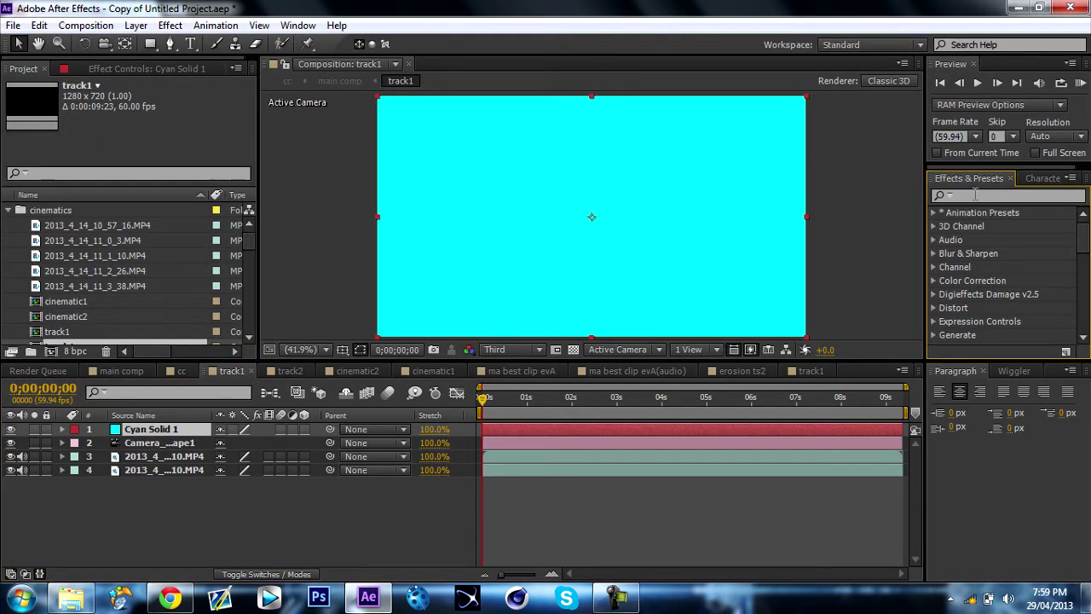
click(974, 196)
text(eleme)
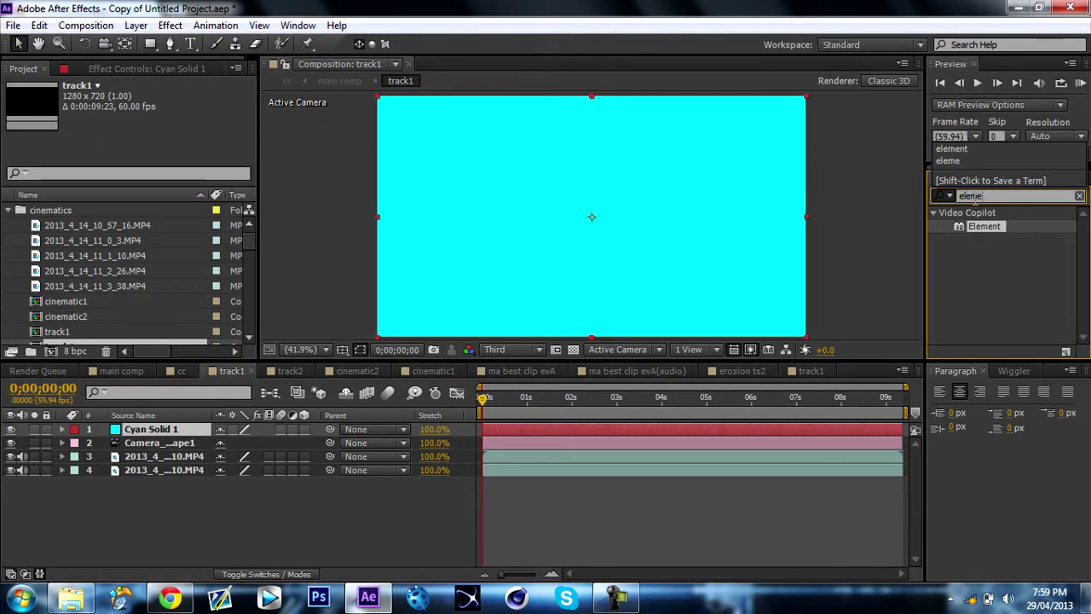
click(994, 230)
double_click(995, 231)
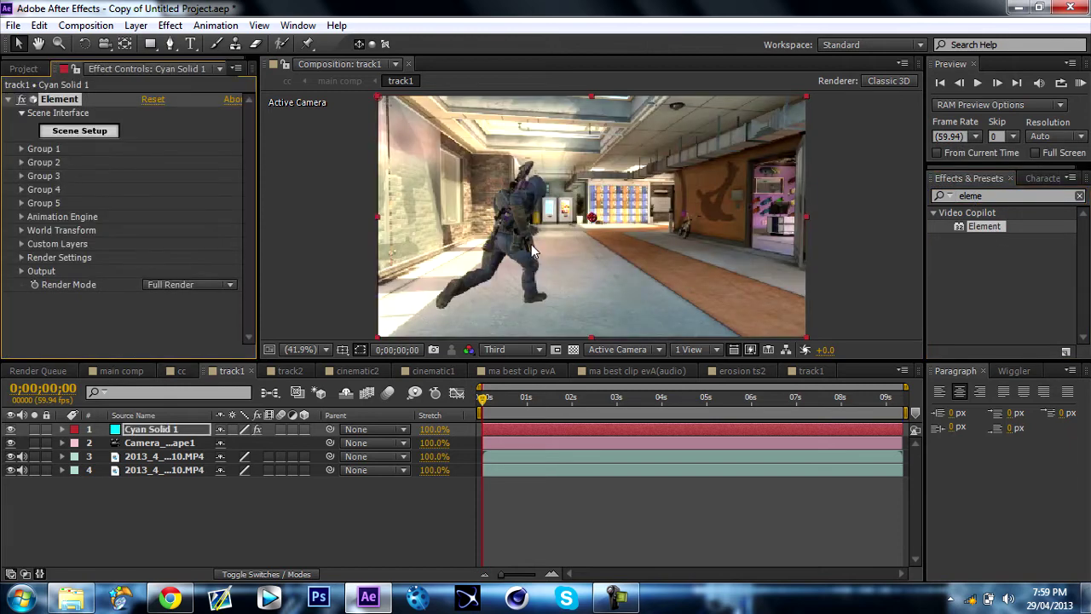
Step: Add a text layer reading "jedz presents" over the footage and hide the layer
click(191, 44)
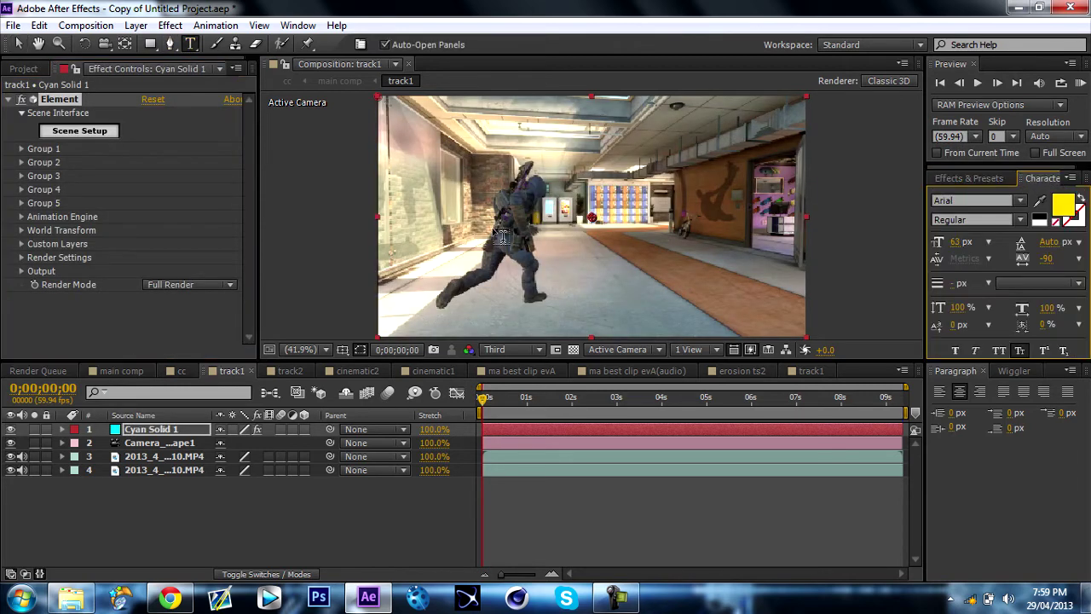
click(543, 248)
text(jedz)
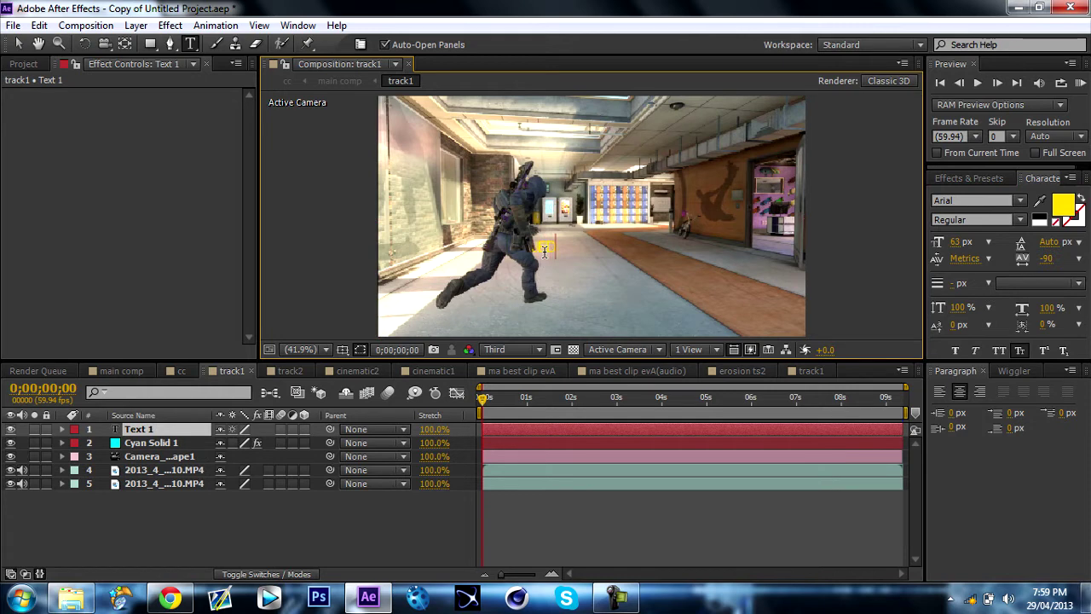
text( presents)
click(10, 428)
Step: In the cyan solid's Element effect, set Path Layer 1 of Custom Text and Masks to the jedz presents layer
click(141, 444)
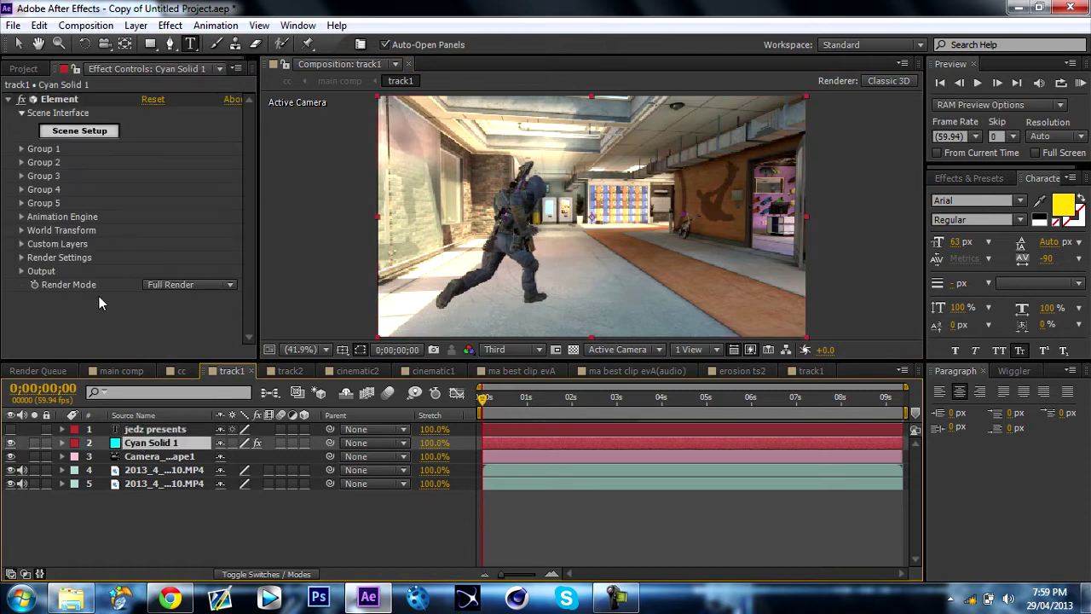
click(22, 244)
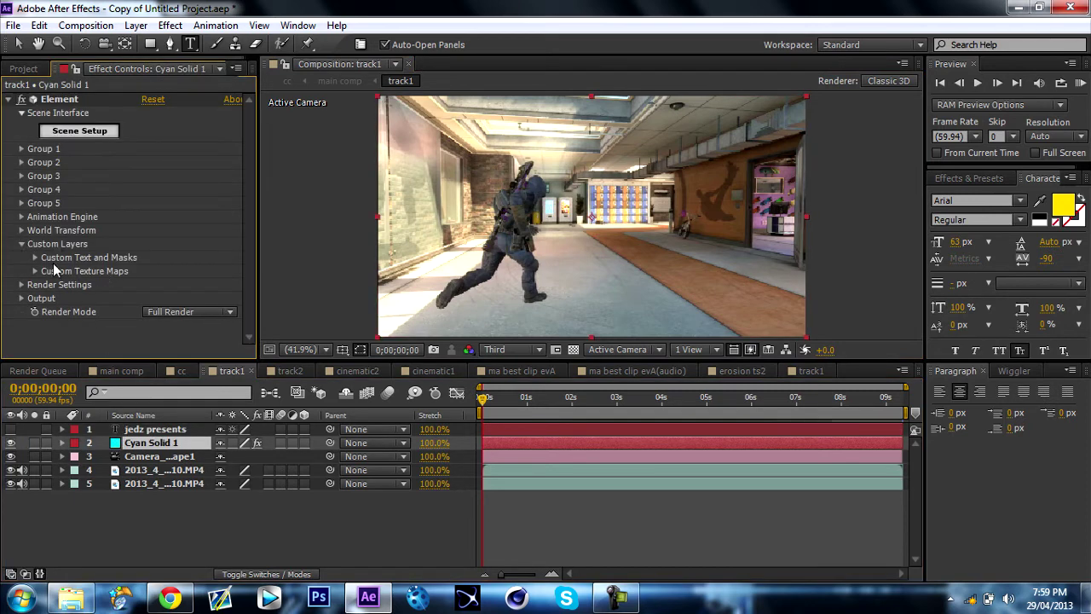
click(37, 256)
click(190, 228)
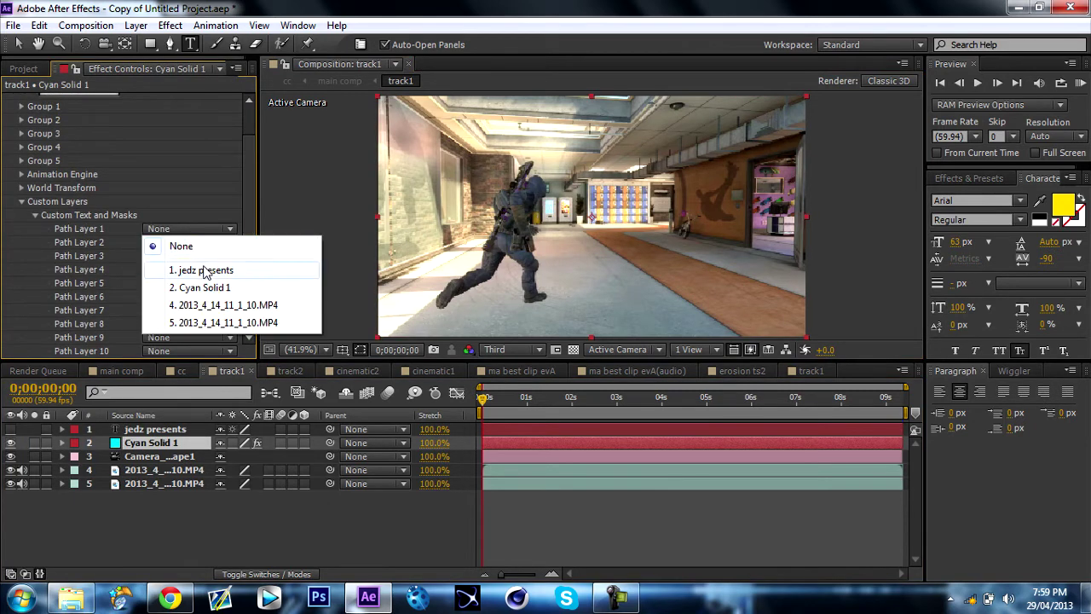
click(192, 269)
click(36, 214)
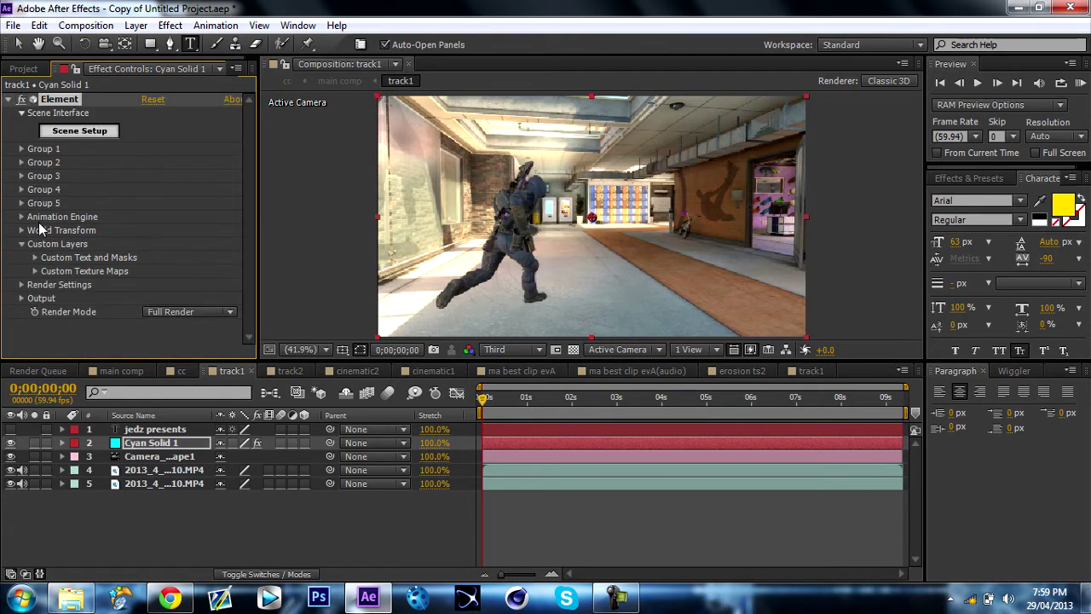
Step: Set Layer 1 of Element's Custom Texture Maps to the lowest footage layer, 5. 2013_4_14_11_1_10.MP4, keeping the cyan solid selected
click(34, 271)
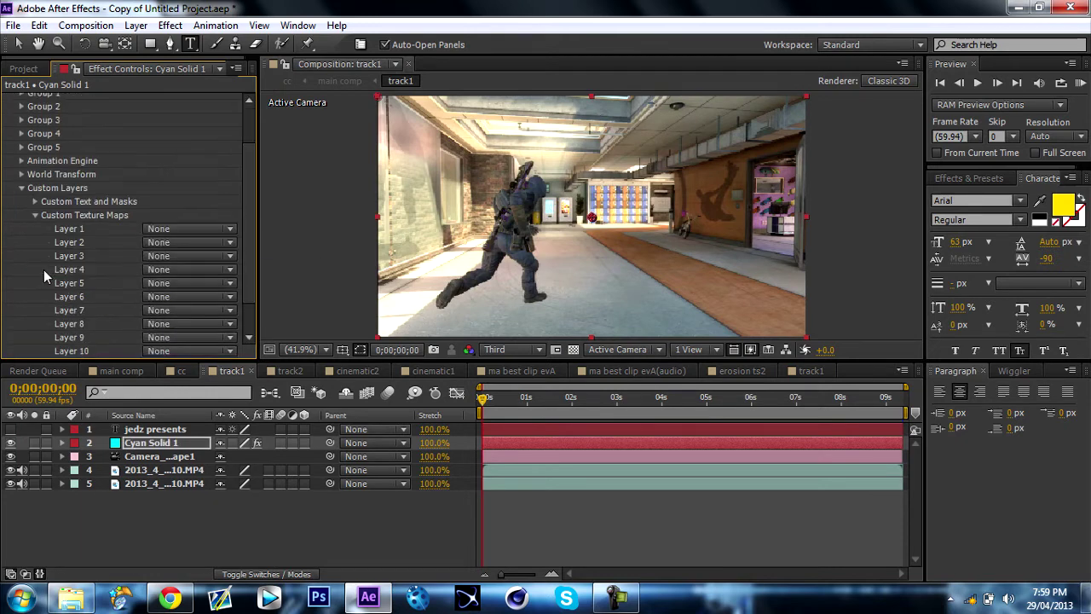
click(170, 228)
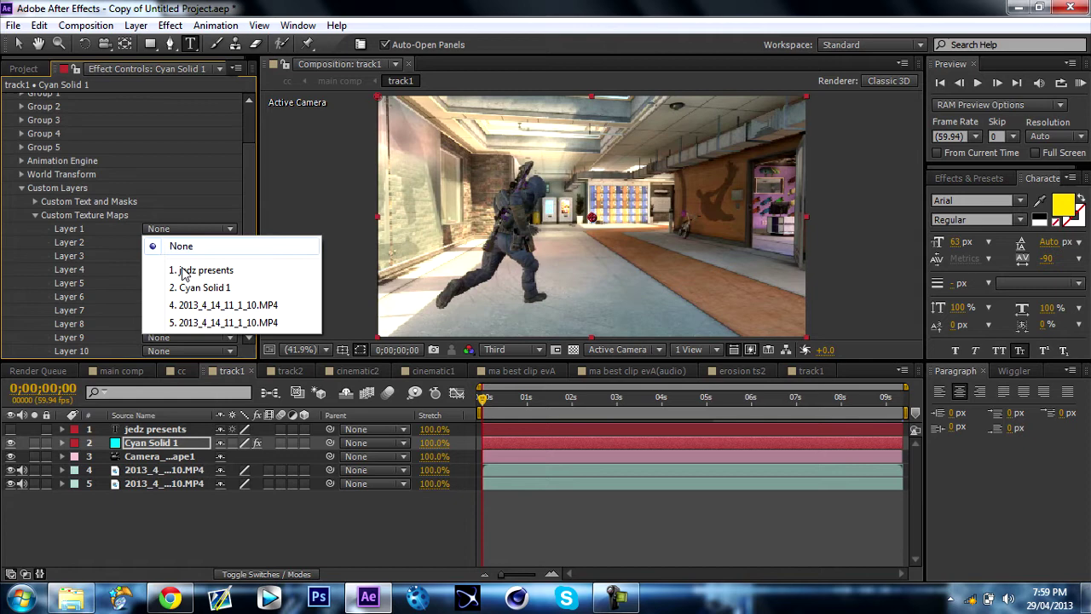
click(222, 323)
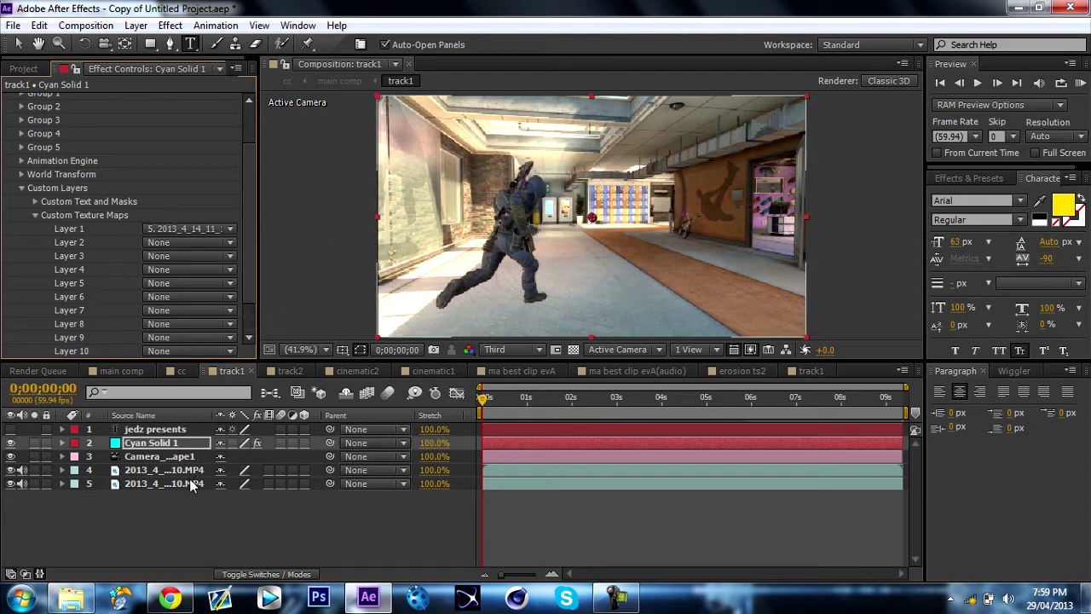
click(189, 483)
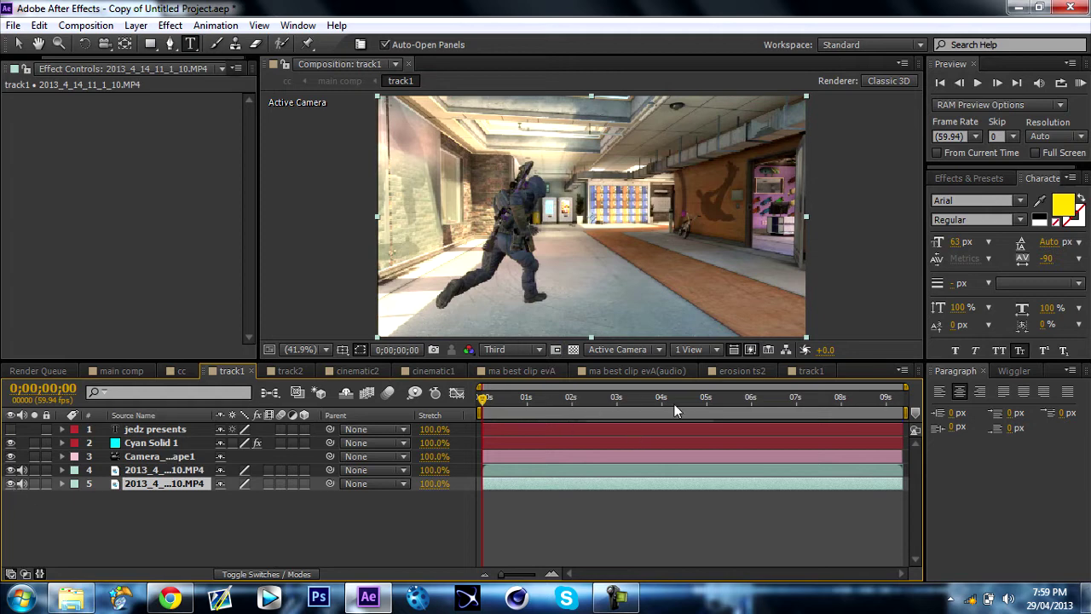
click(155, 443)
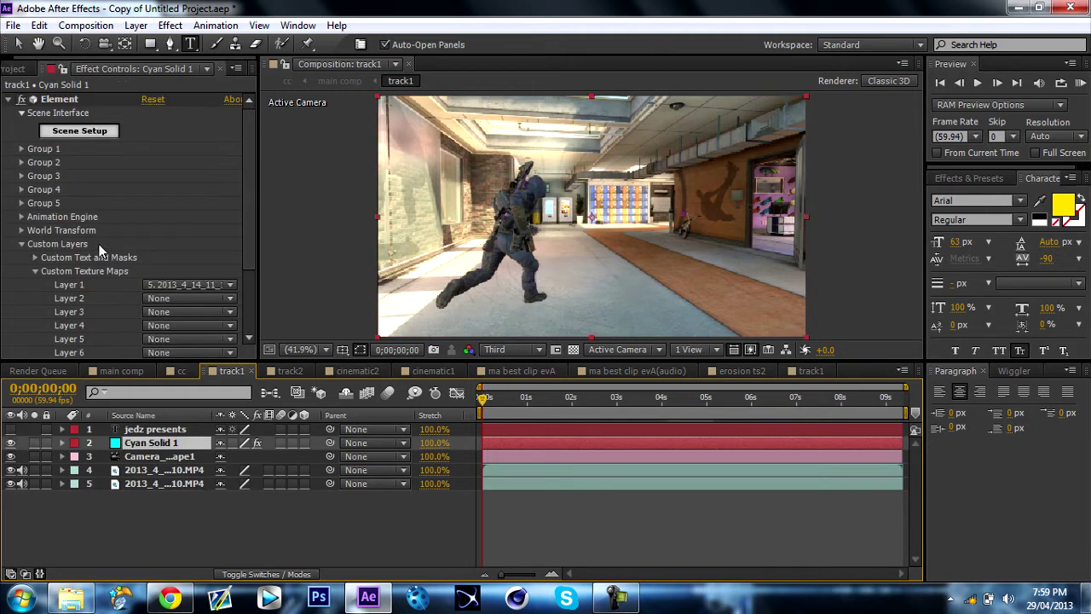
Step: Extrude the text in Element's Scene Setup and apply the Chrome material preset to the extruded model
click(86, 131)
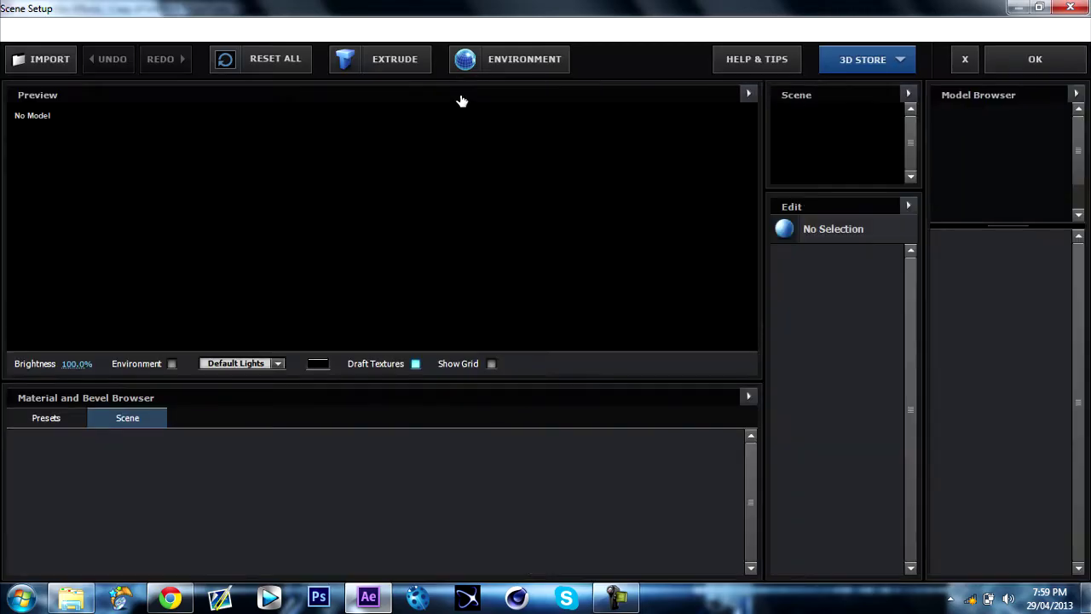
click(395, 61)
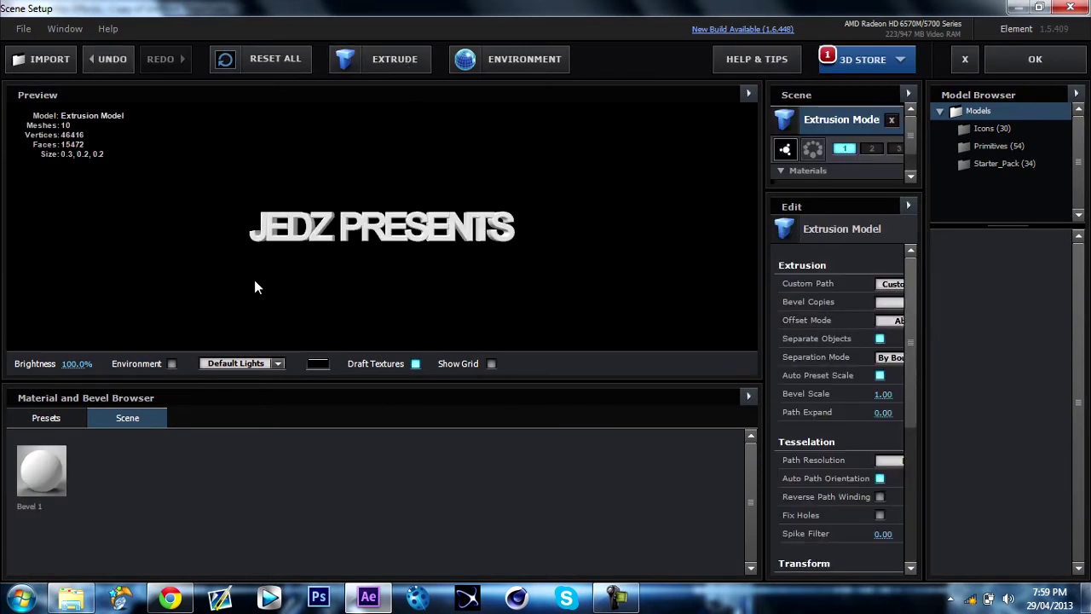
click(55, 416)
click(59, 460)
drag(250, 469, 375, 234)
Step: Set the scene environment texture to Custom Layer 1 and accept the Scene Setup
drag(437, 219, 511, 126)
click(510, 63)
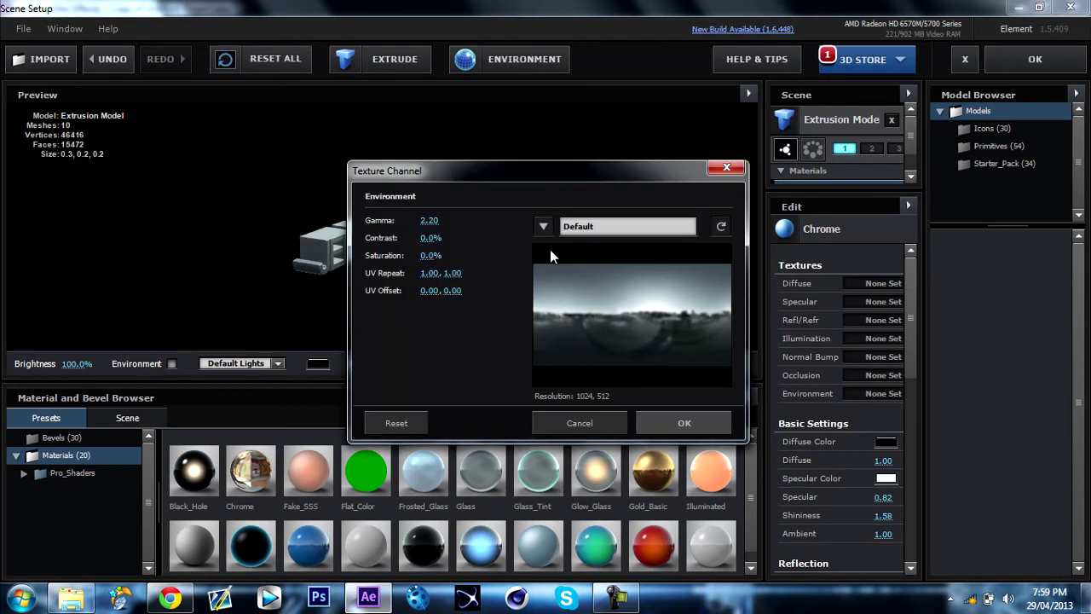
click(543, 226)
click(689, 474)
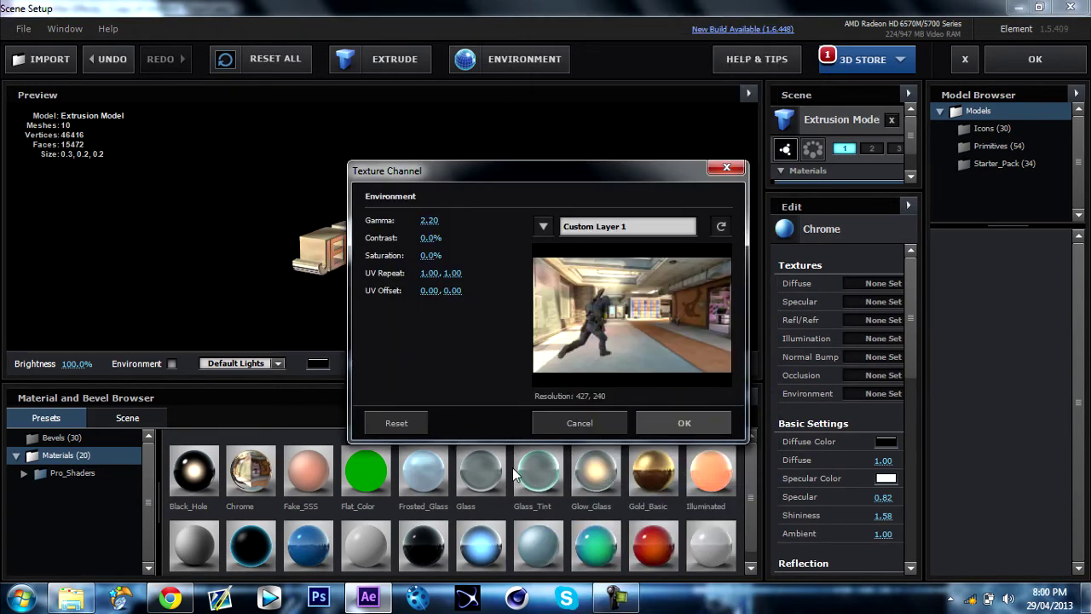
click(683, 423)
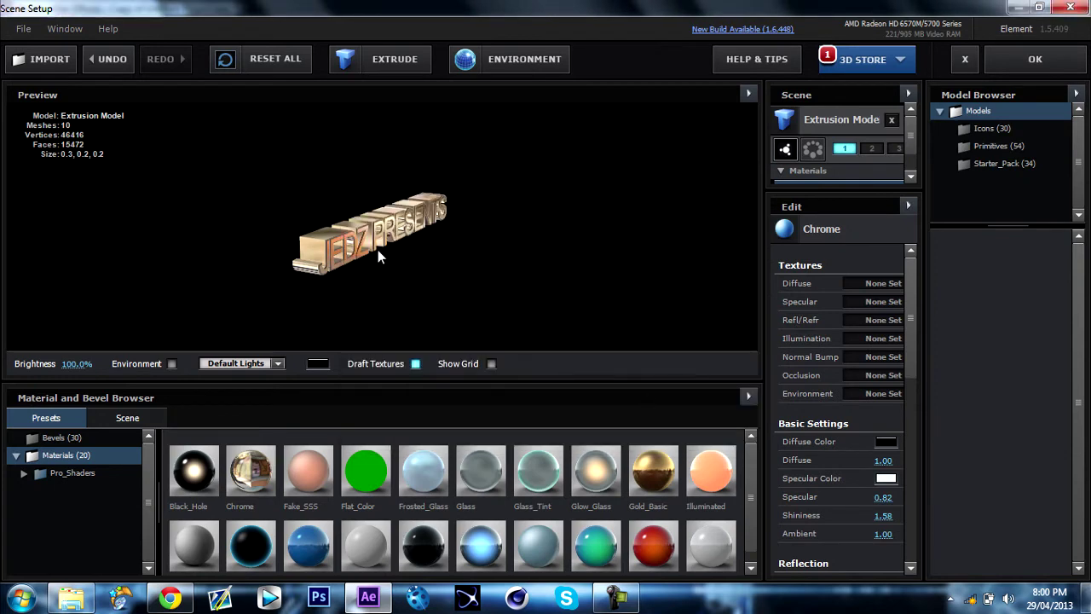
drag(378, 250, 308, 211)
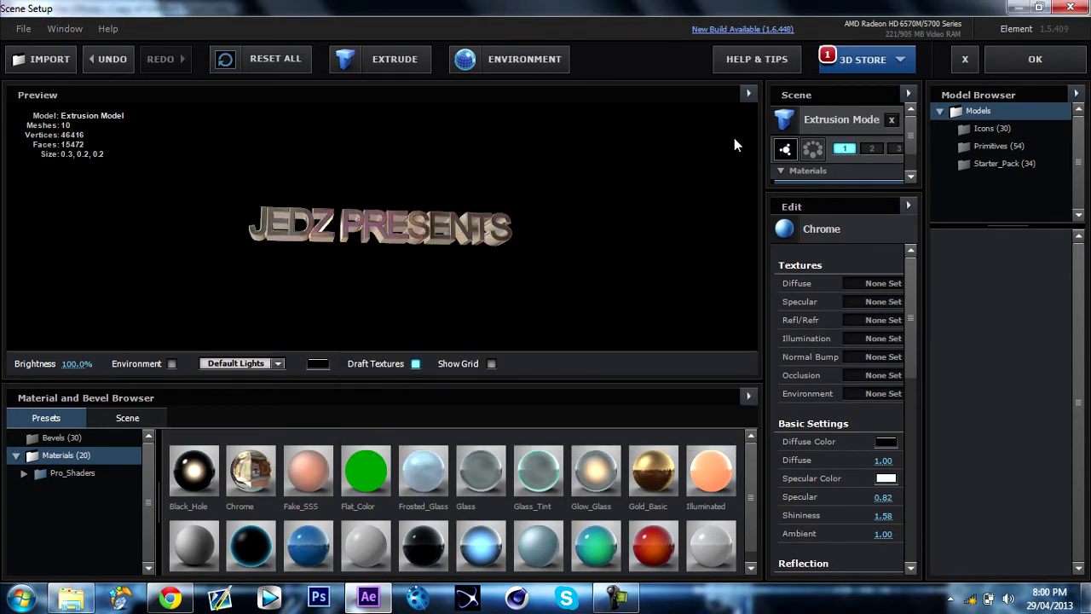
click(1038, 56)
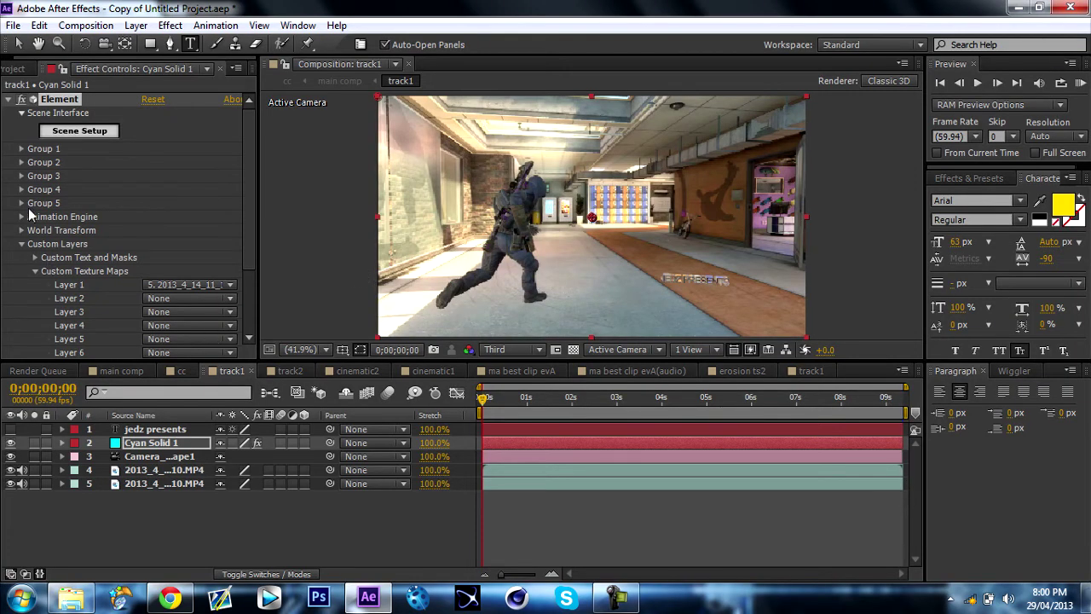
Step: Set Group 1's Particle Replicator Position XY to 0, 0 in the Element effect
click(22, 149)
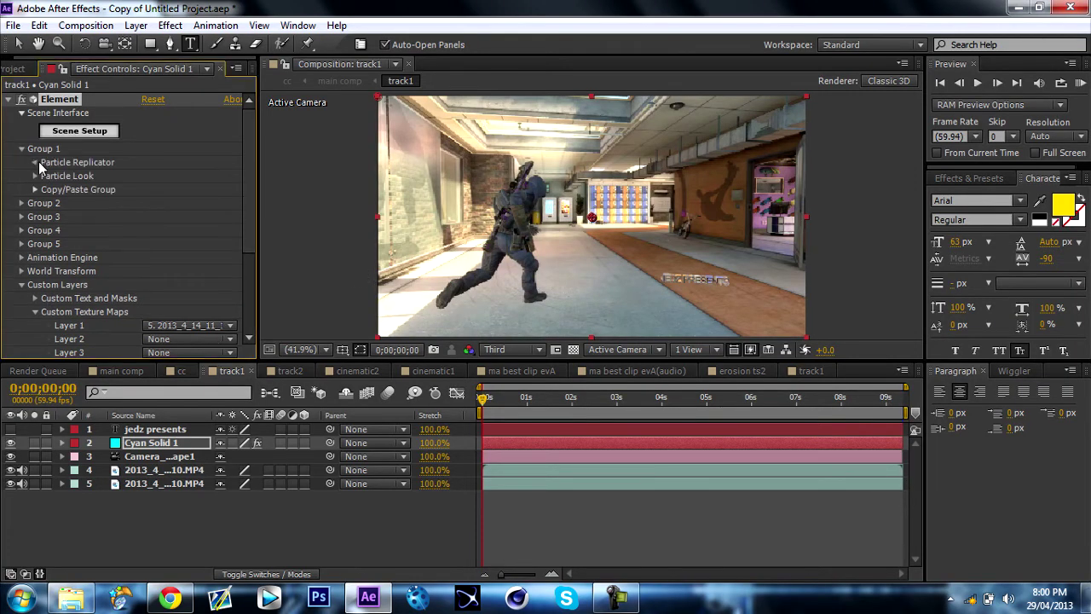
click(36, 162)
click(174, 243)
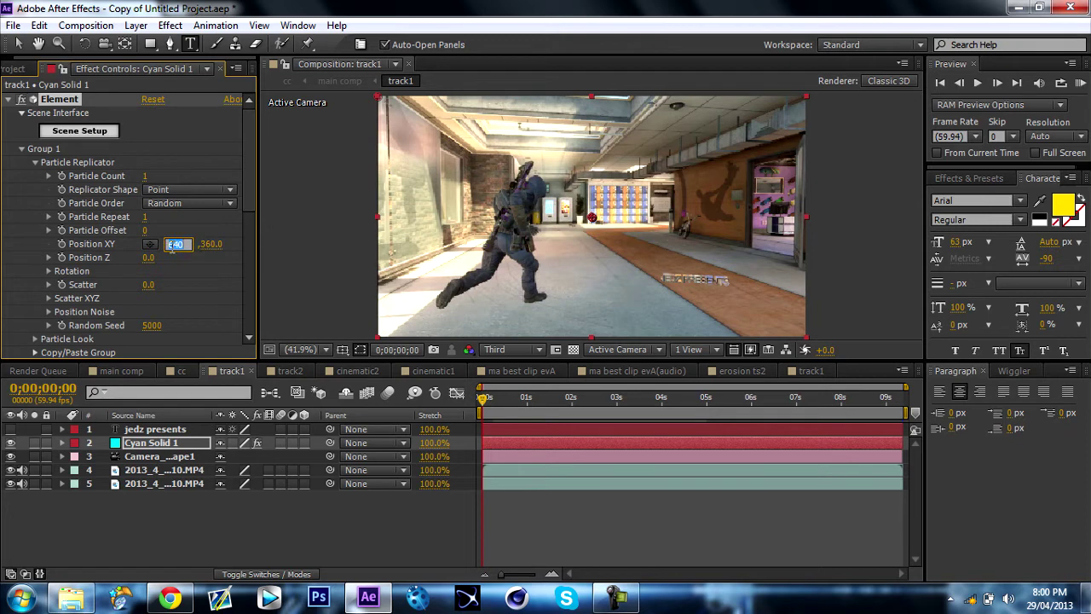
text(0)
key(Tab)
text(0)
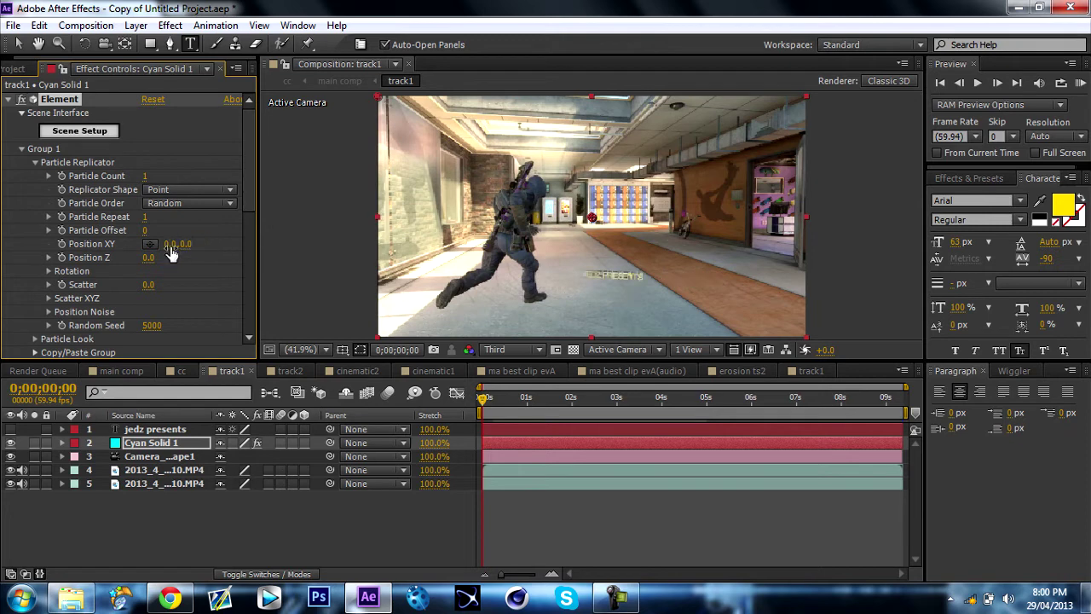
key(Return)
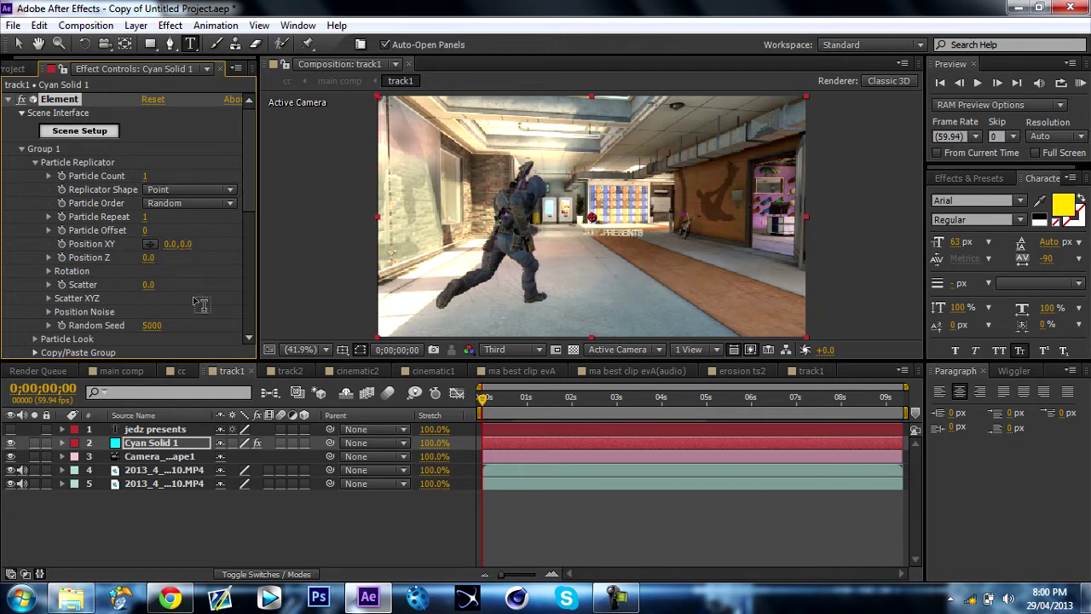
Step: Set Group 1's Particle Replicator Y rotation to 180°
click(49, 271)
click(165, 298)
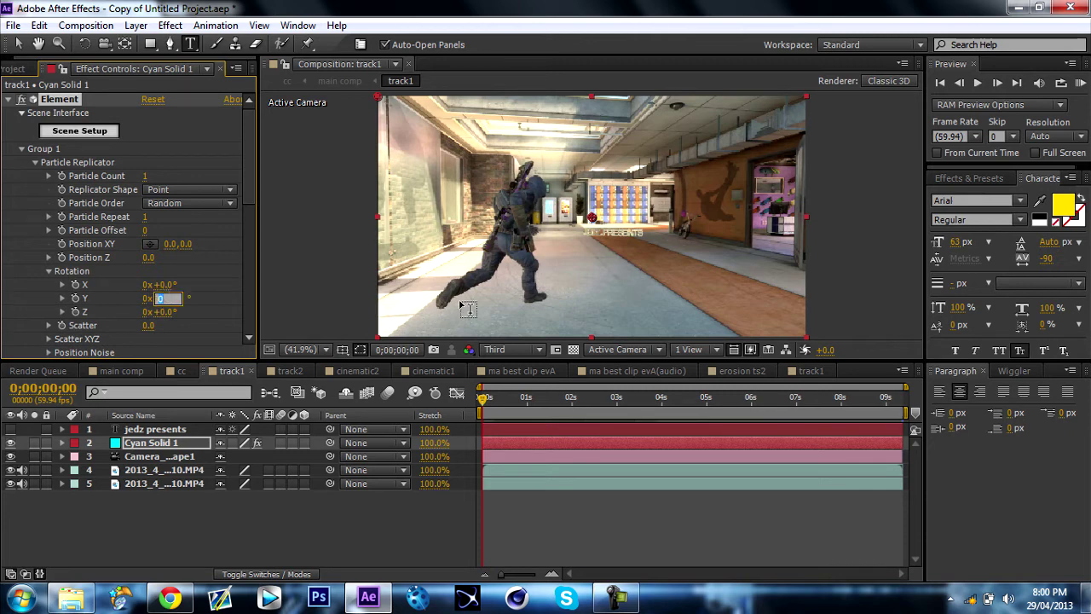
key(Return)
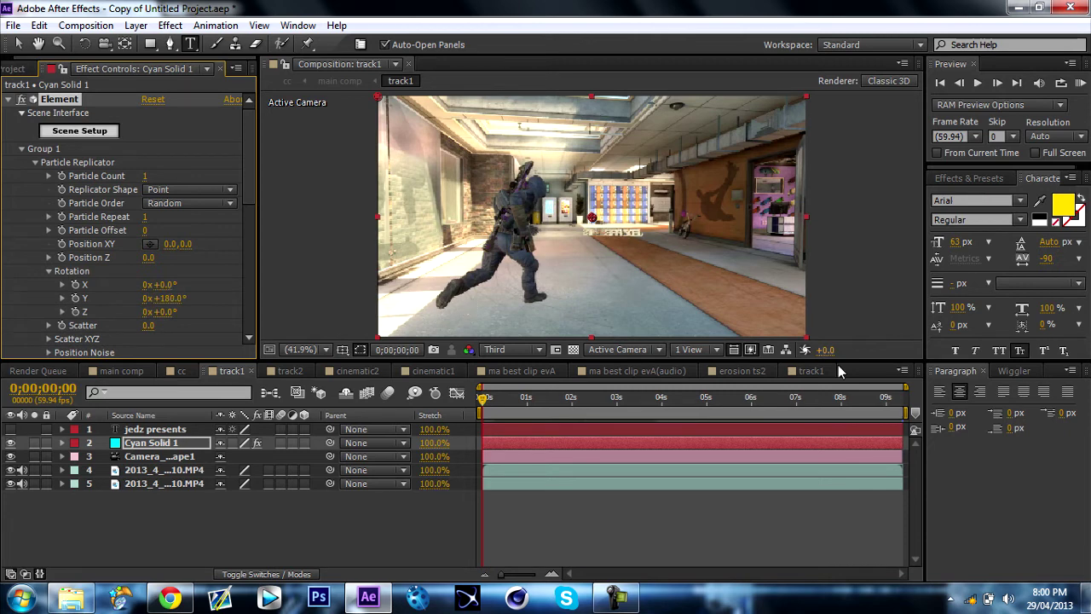
Step: Go to 0;00;08;09 in the timeline and set Group 1's Particle Look Size to 18
click(848, 398)
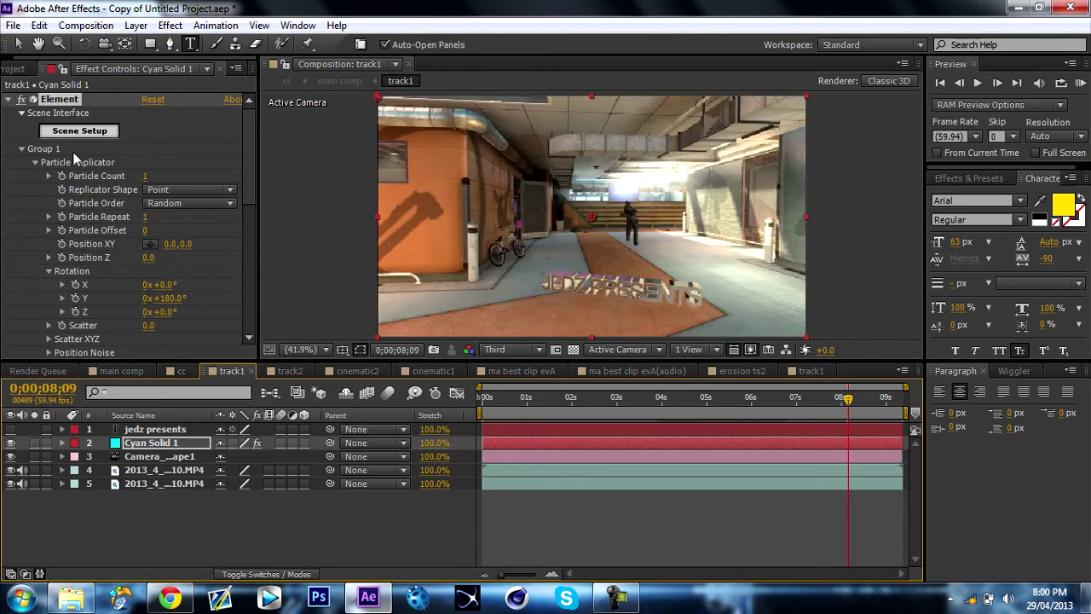
click(35, 162)
click(35, 175)
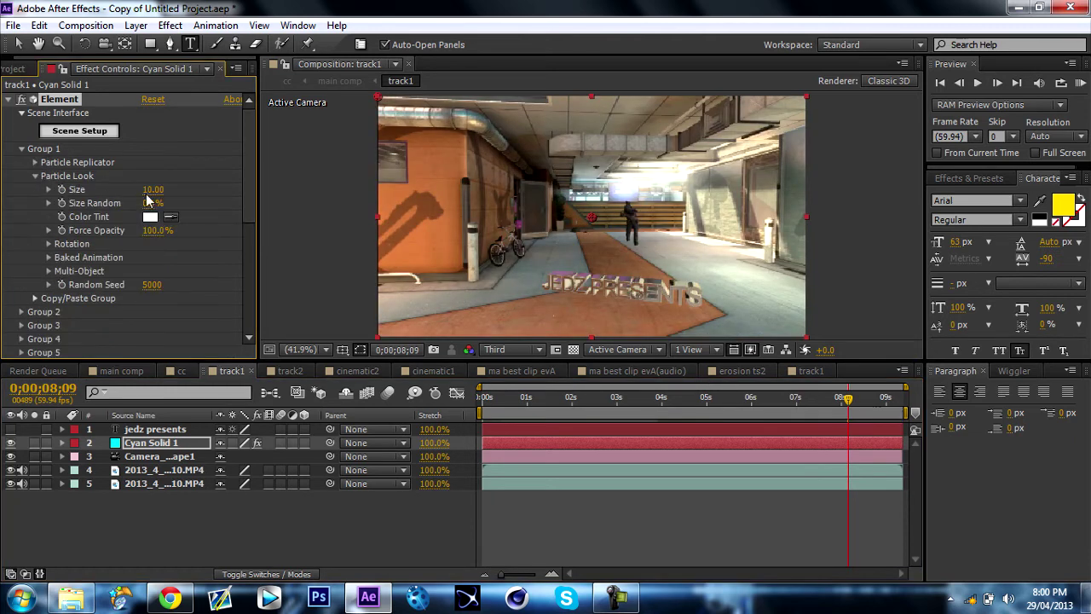
click(152, 189)
text(180)
key(Return)
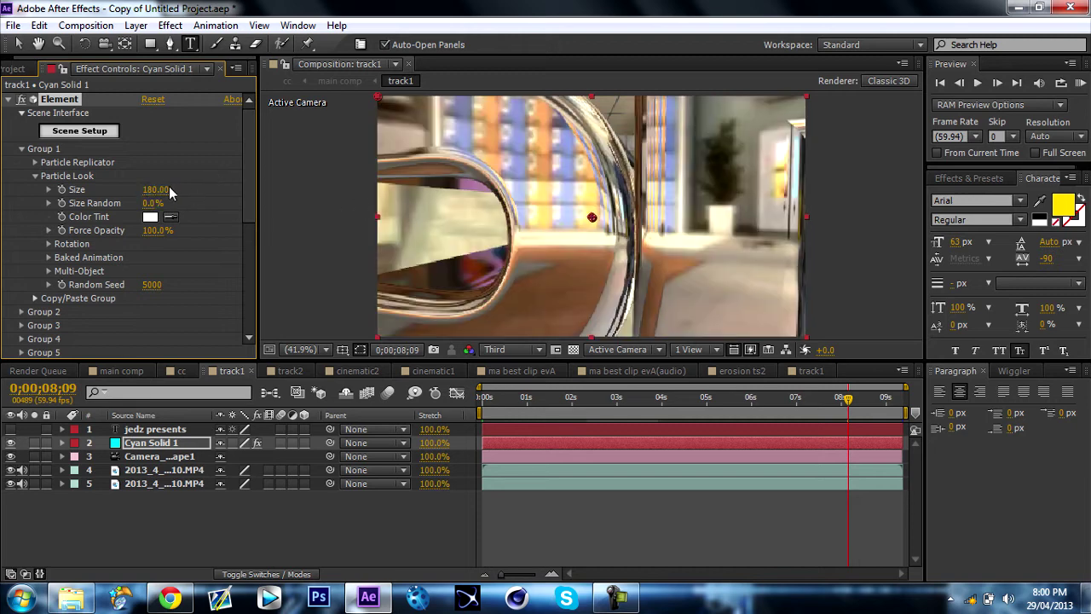
text(19)
key(Return)
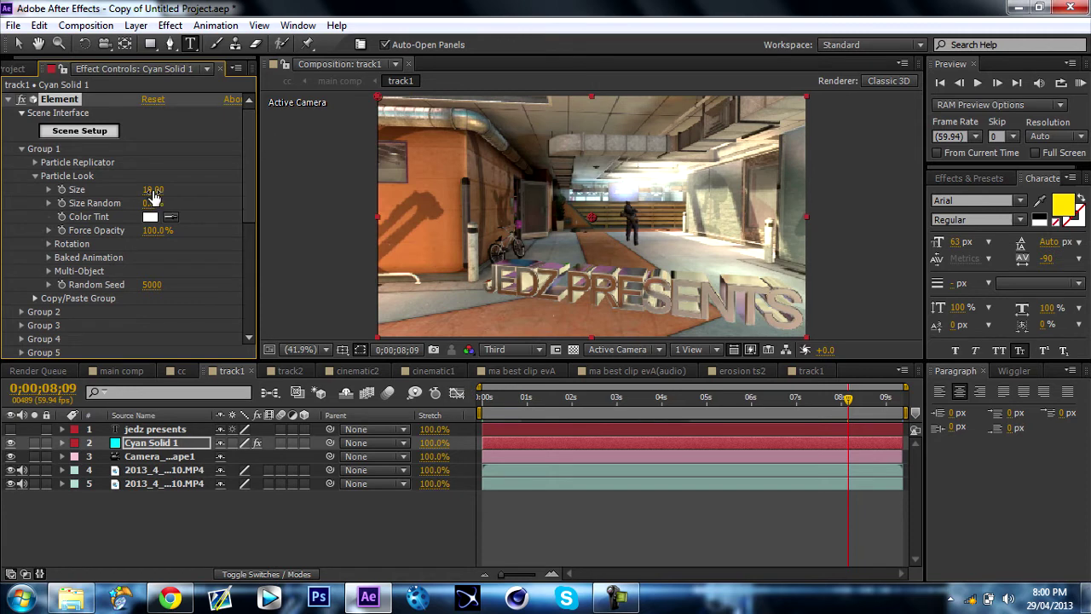
click(153, 189)
text(18)
key(Return)
Step: Add the plane primitive to the Element scene, assign it to group 2 and accept the Scene Setup
click(73, 132)
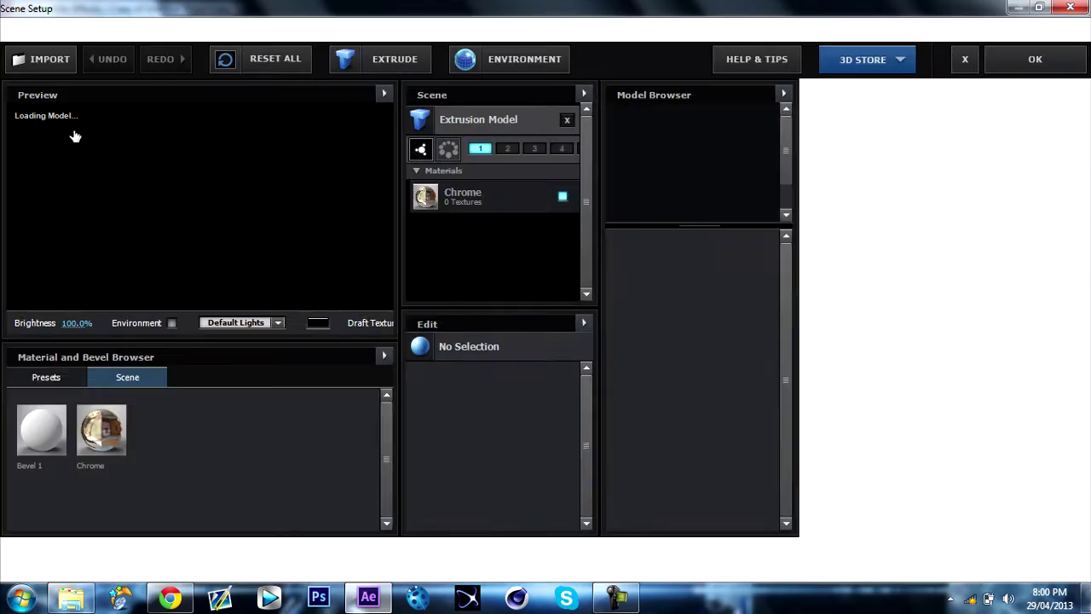
click(1010, 146)
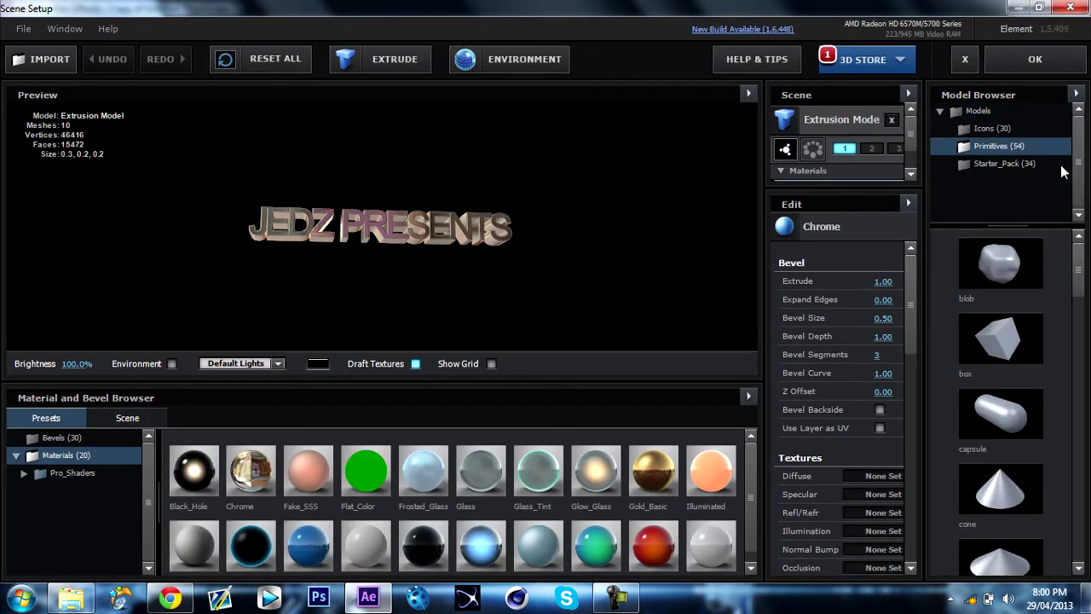
drag(1080, 272, 1081, 400)
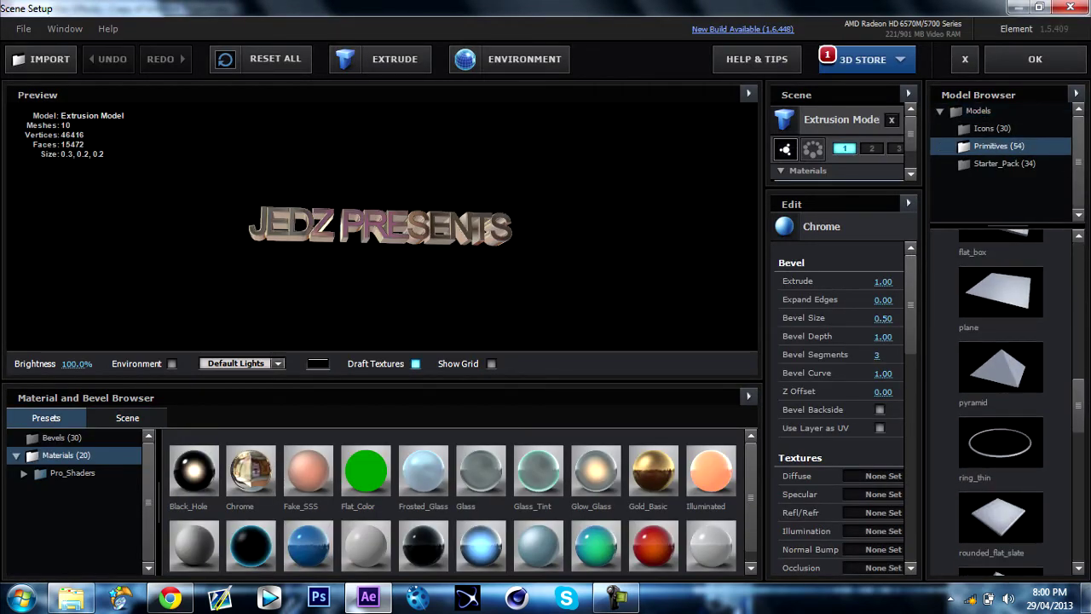
click(1036, 313)
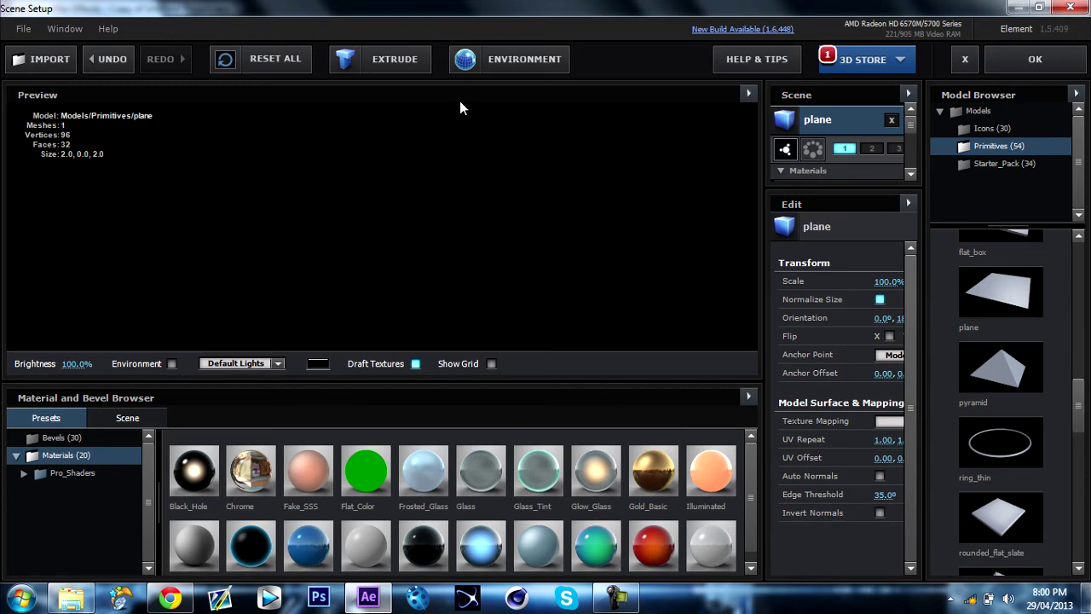
click(871, 148)
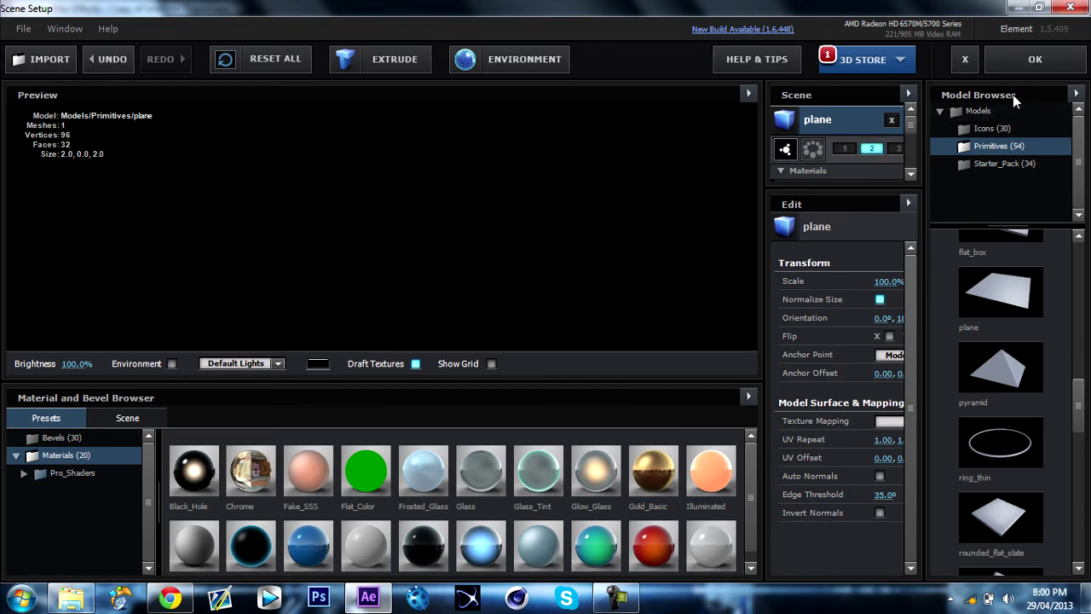
click(1022, 68)
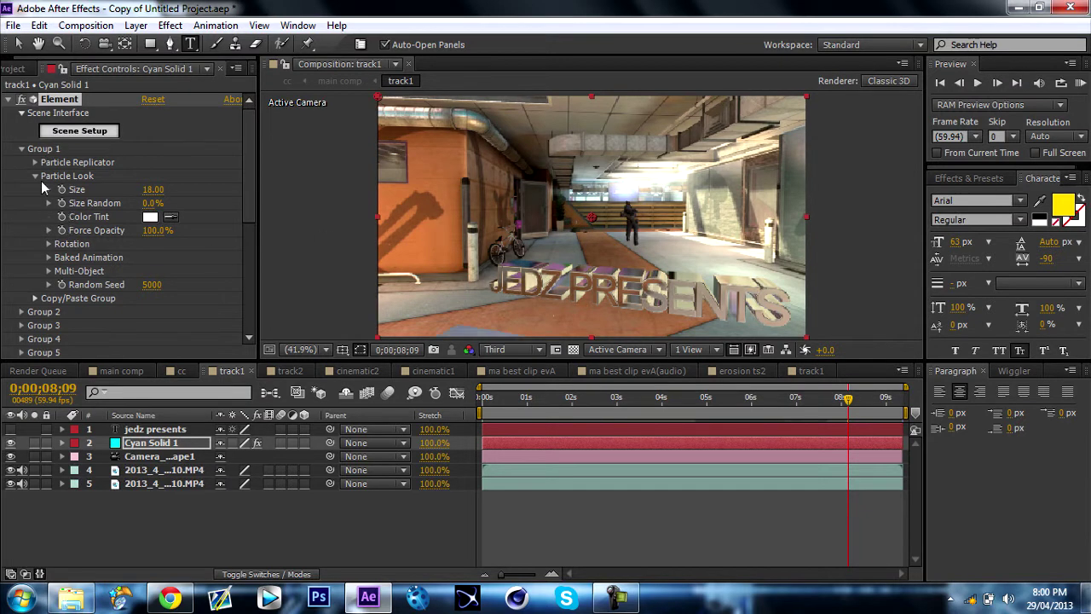
Step: Set Group 2's Particle Replicator Position XY to 0 and about 110, lowering the plane beneath the text
click(21, 148)
click(22, 149)
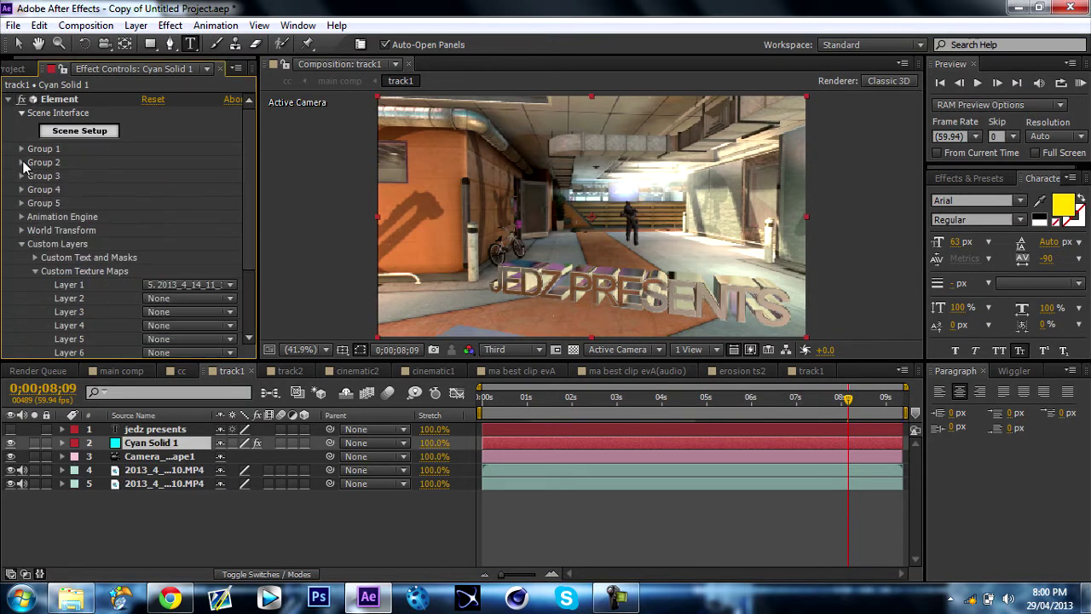
click(21, 162)
click(35, 176)
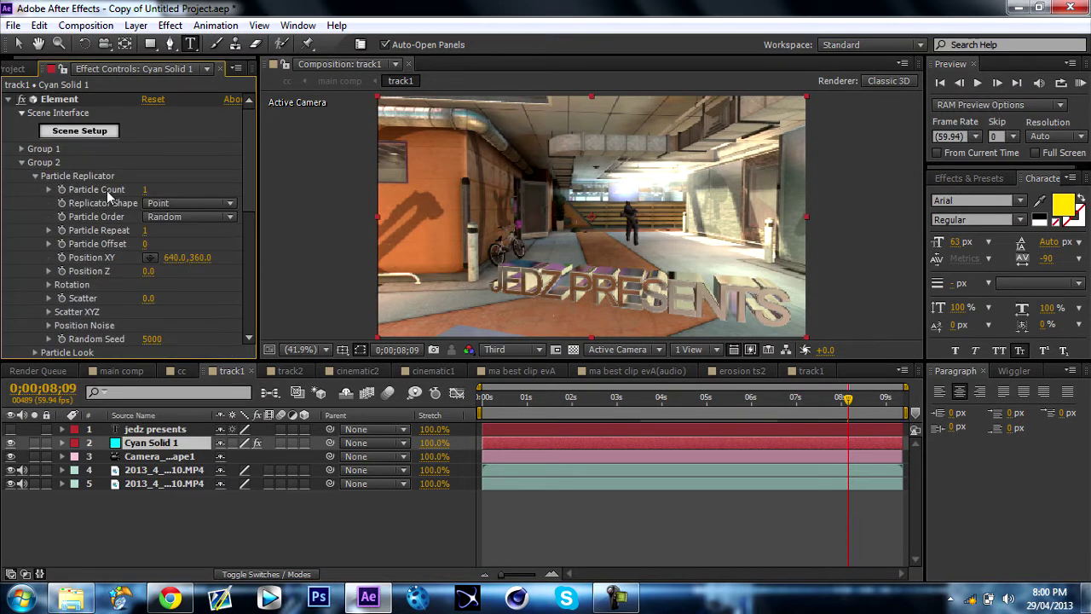
click(176, 258)
text(0)
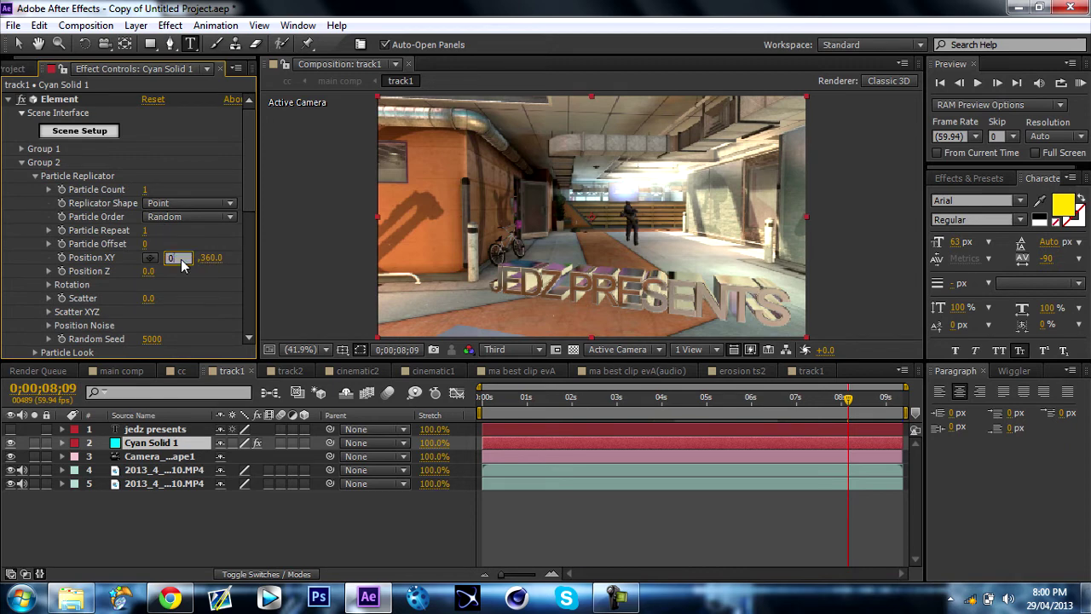
key(Tab)
text(0)
key(Return)
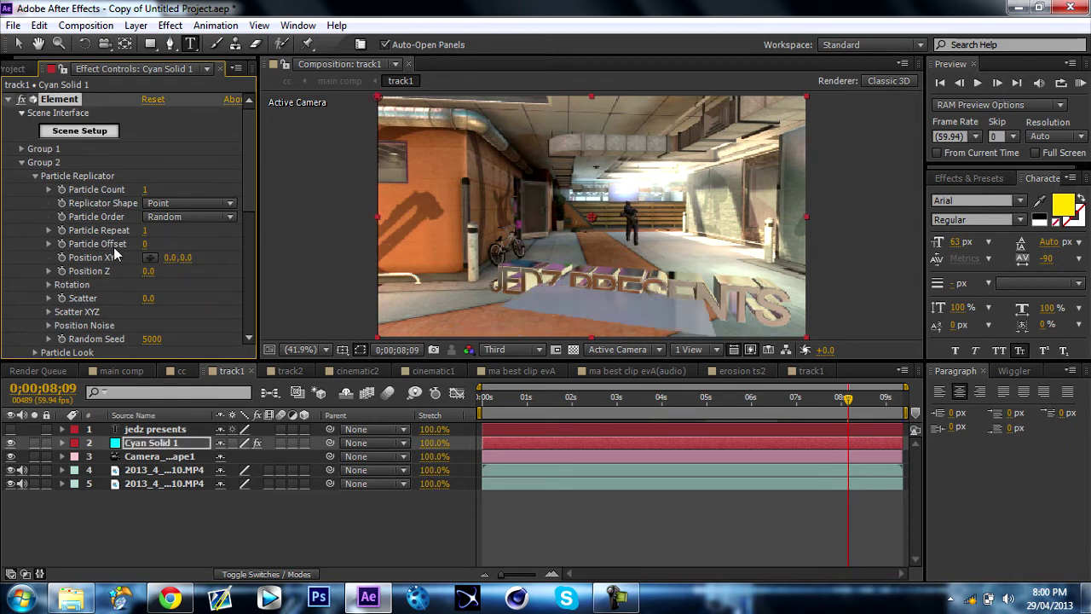
mouse_move(191, 259)
mouse_down()
mouse_move(221, 258)
mouse_move(198, 257)
mouse_up()
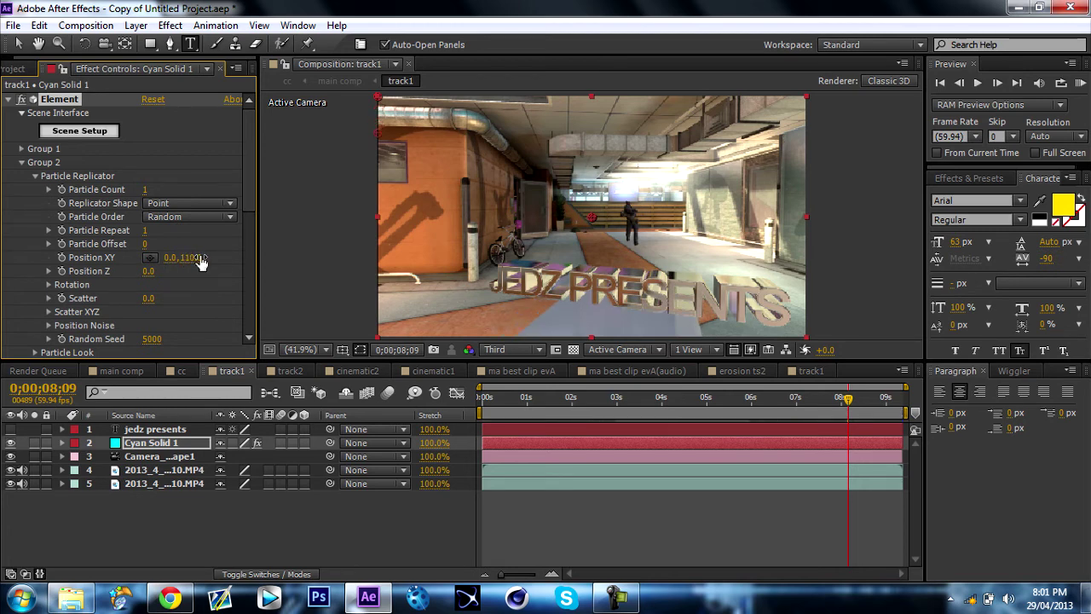
Step: Set Group 2's Particle Look Size to 1000 to enlarge the plane
click(36, 176)
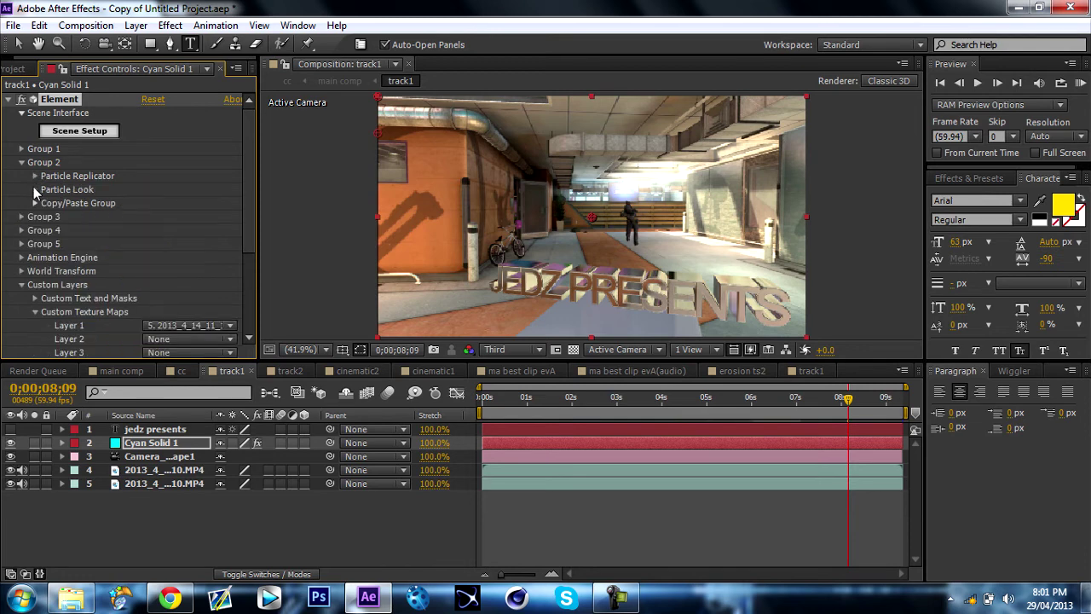
click(35, 189)
click(153, 204)
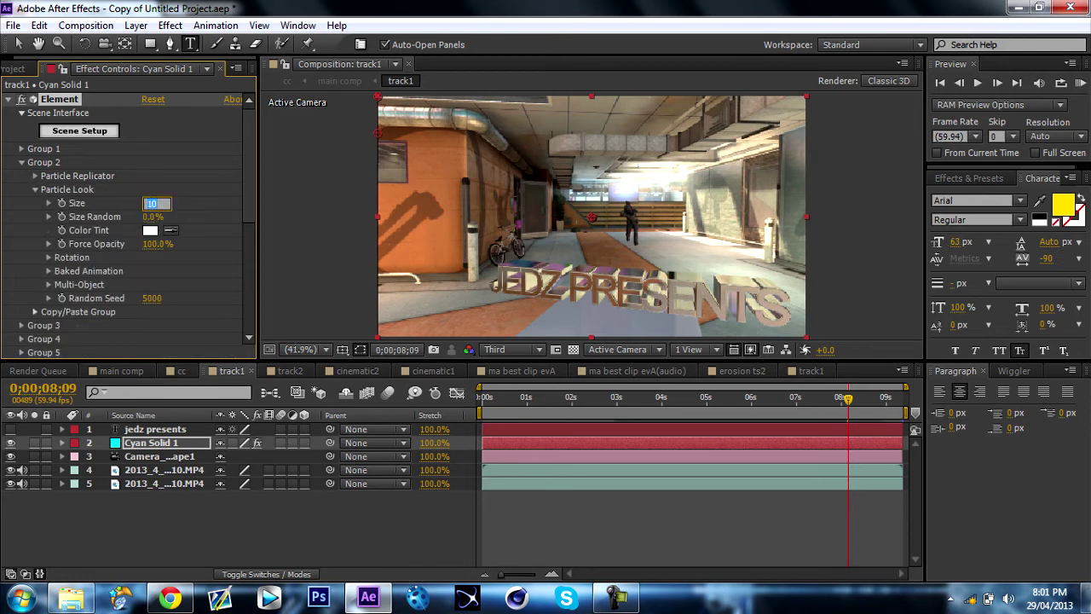
text(1000)
key(Return)
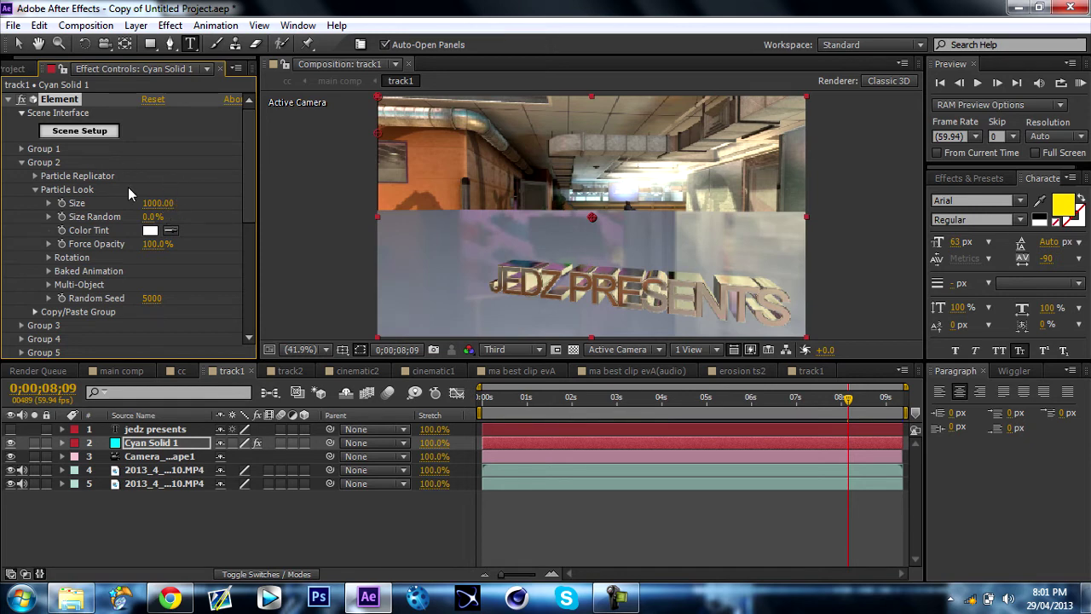
Step: Enable Matte Shadow on the plane's material, raise its AO Amount and accept the Scene Setup
click(78, 132)
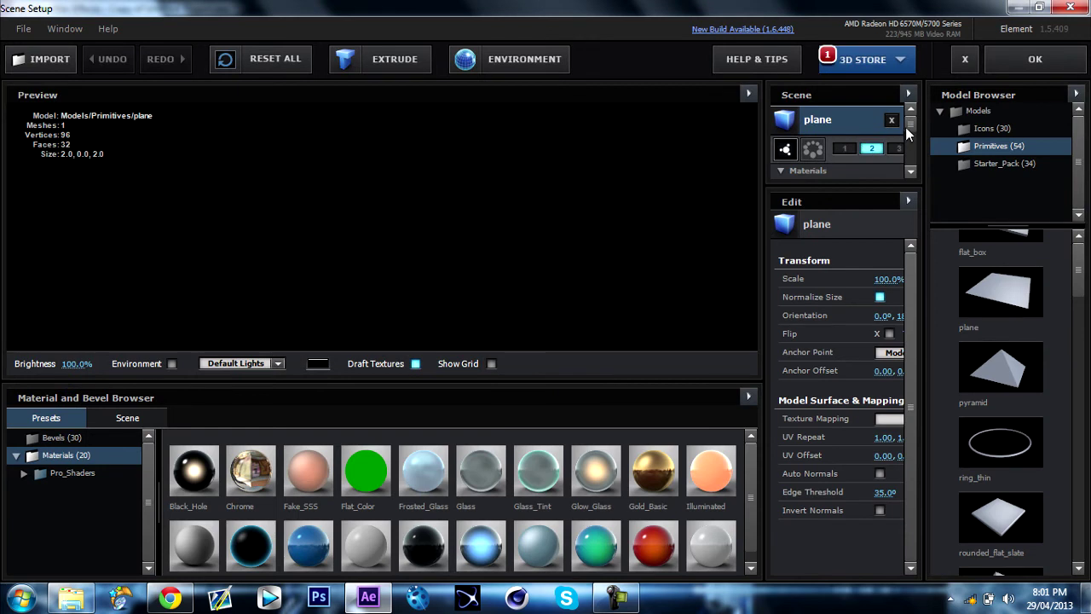
drag(910, 127, 912, 128)
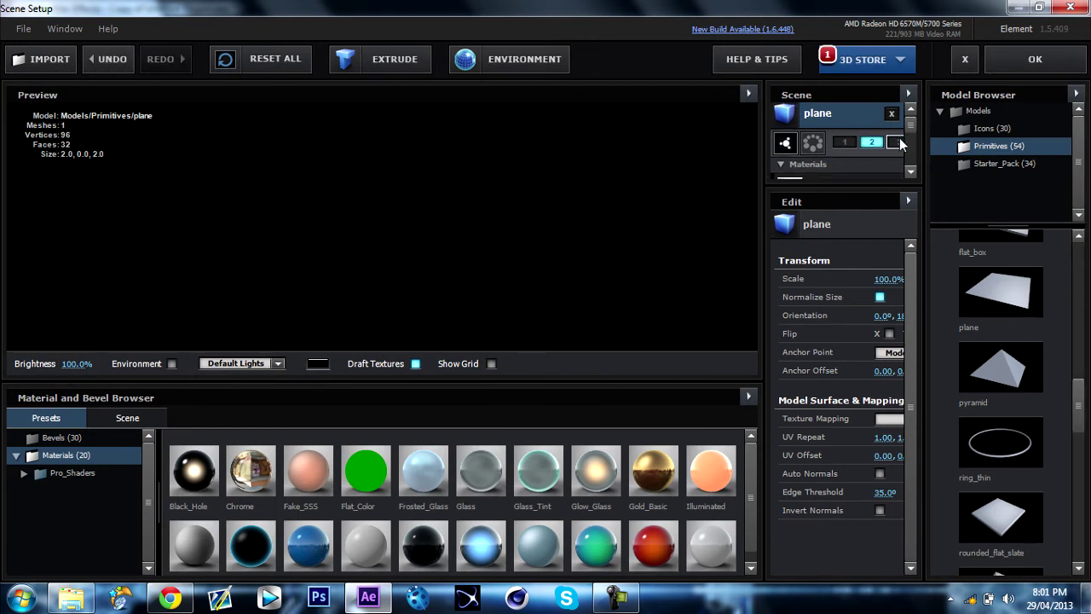
scroll(912, 127, down, 2)
click(852, 146)
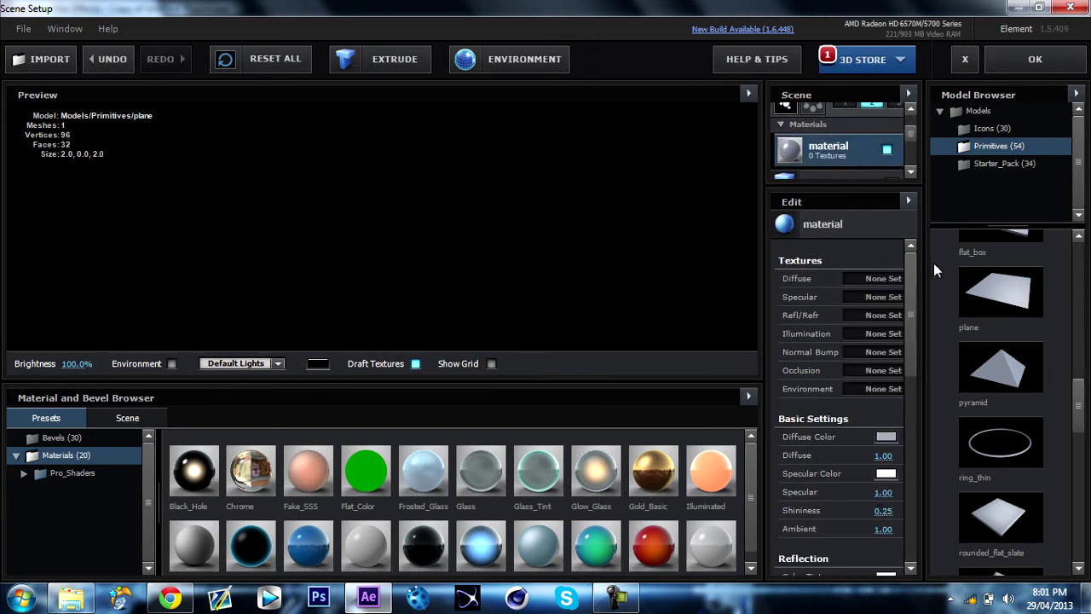
drag(912, 292, 895, 518)
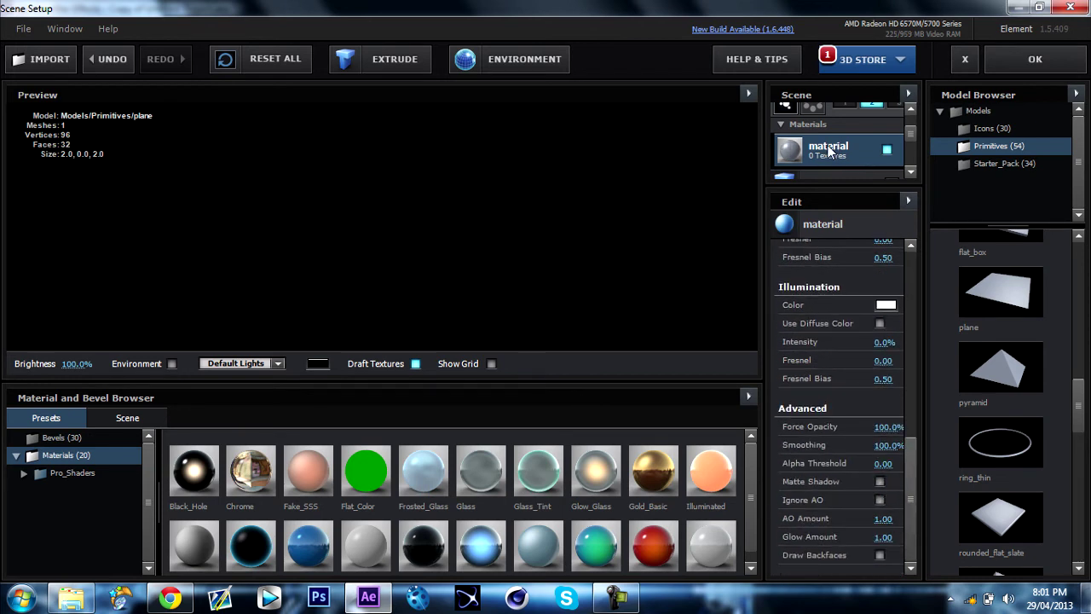
click(880, 481)
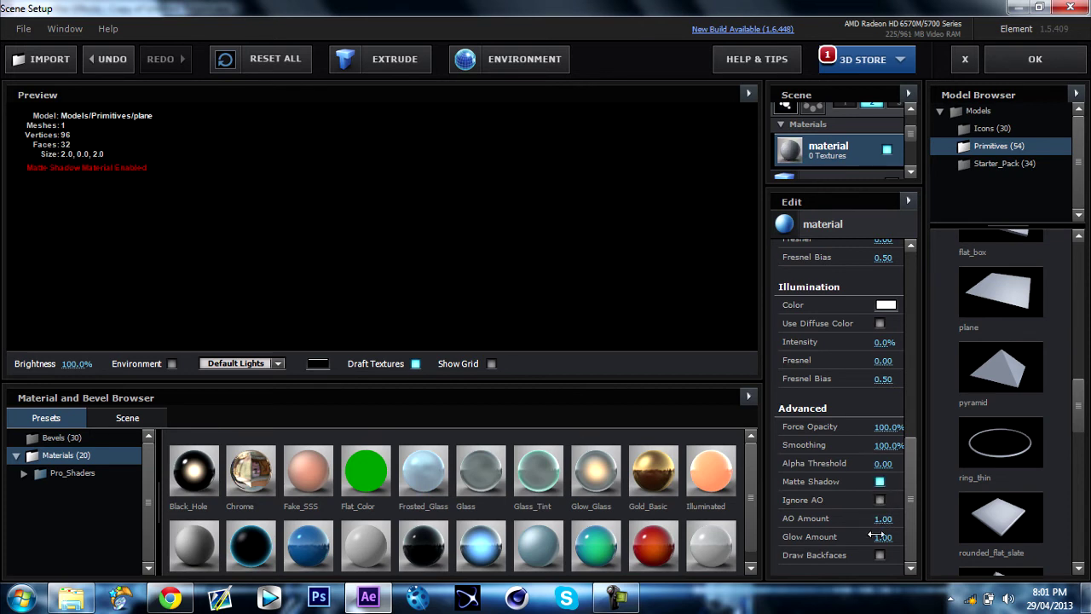
drag(883, 517, 1086, 383)
click(1034, 59)
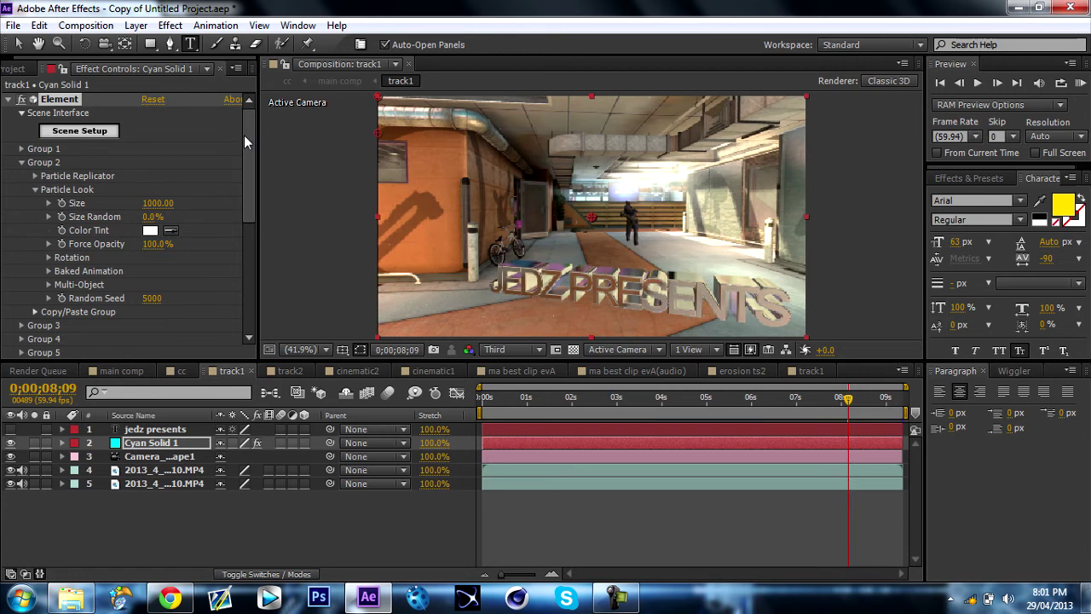
Step: Enable Ambient Occlusion (SSAO) in Element's Render Settings and set its Radius to 0.6
drag(247, 135, 251, 297)
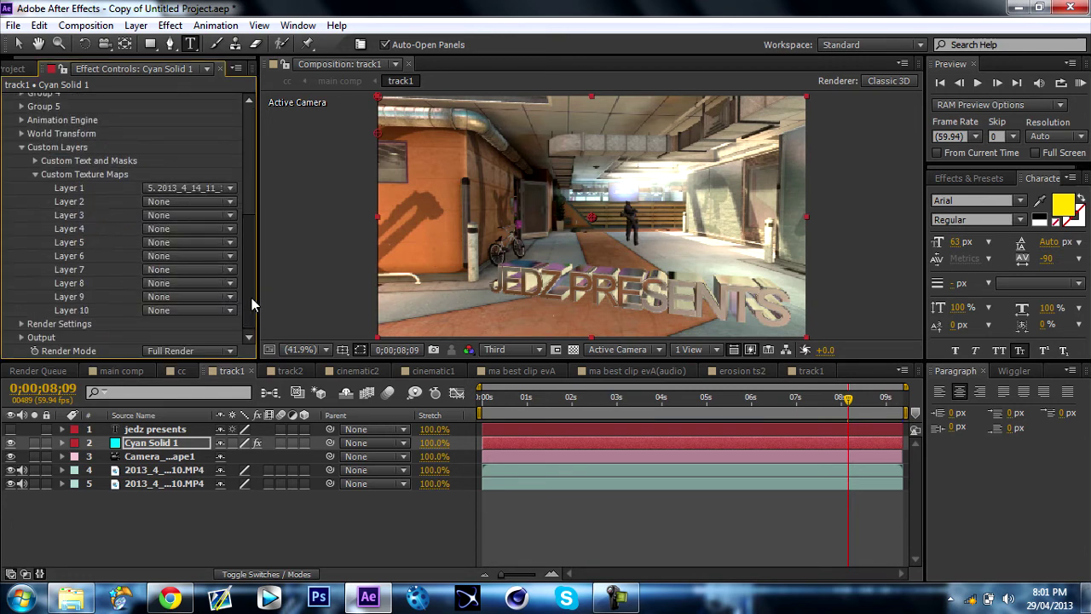
click(21, 325)
click(35, 297)
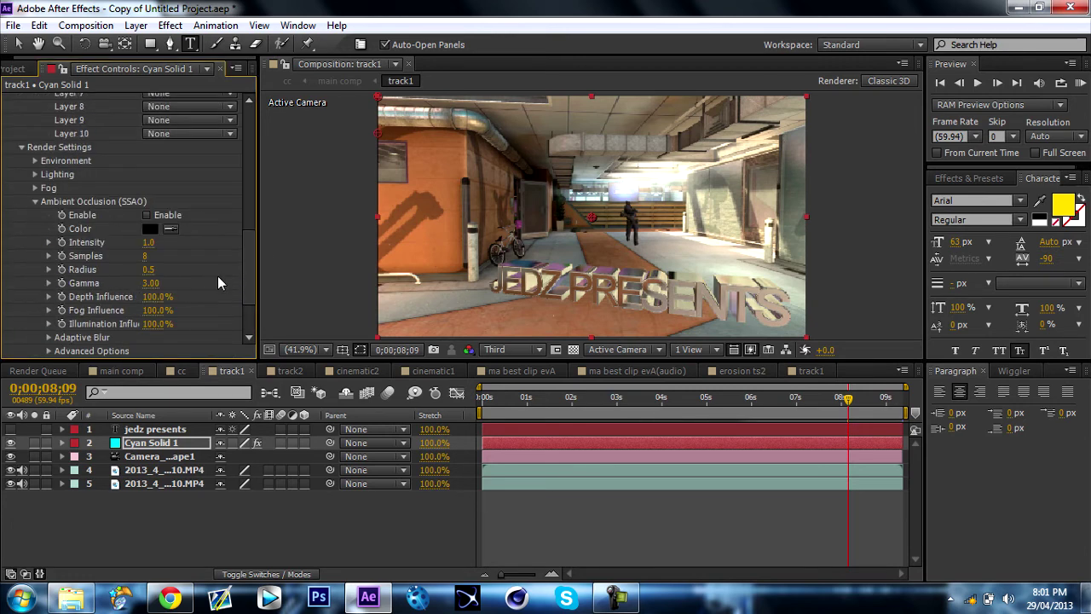
click(146, 215)
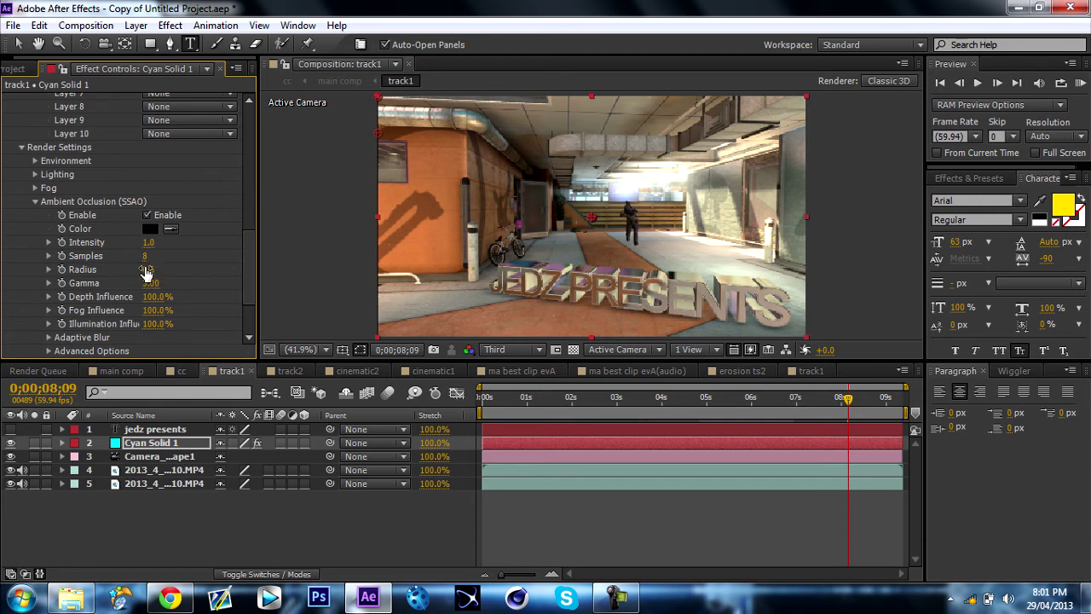
Step: Check the tracked text and its ground shading at 0;00;01;30, 0;00;05;26 and 0;00;06;27 in the timeline
click(547, 402)
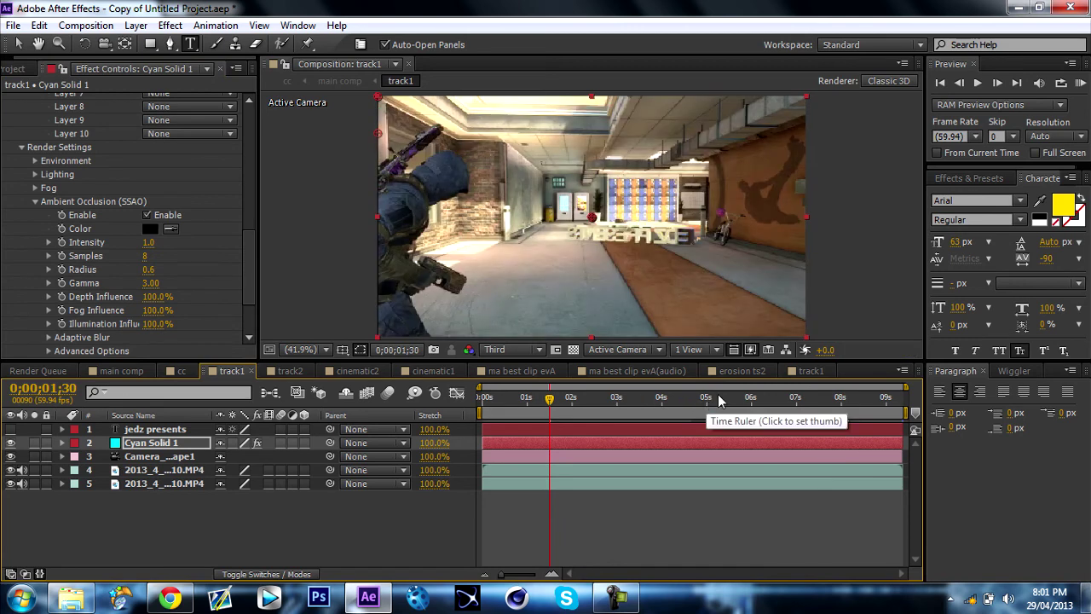
click(727, 402)
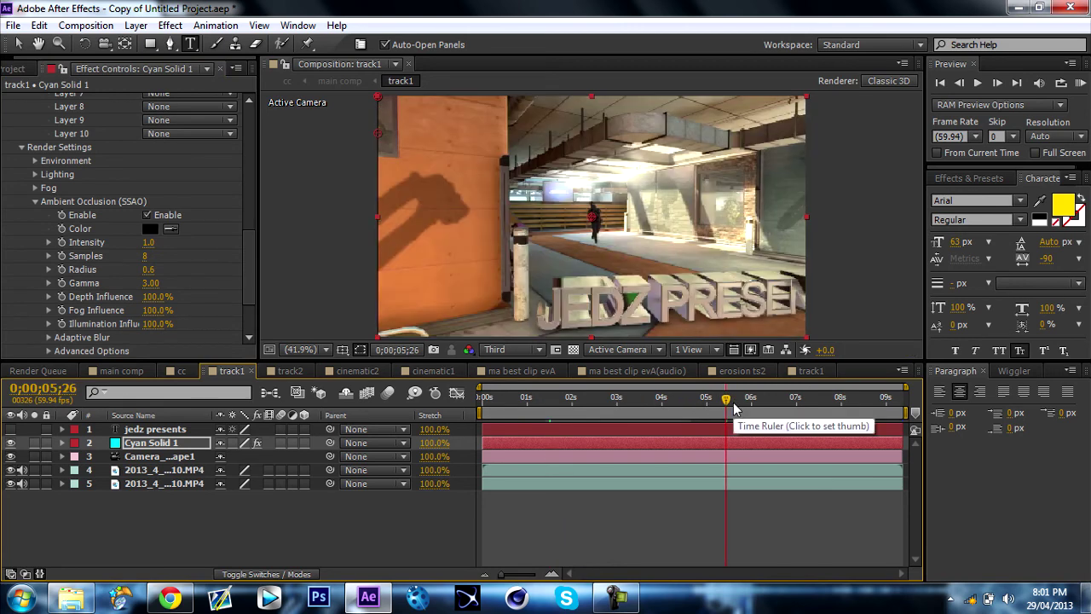
click(771, 402)
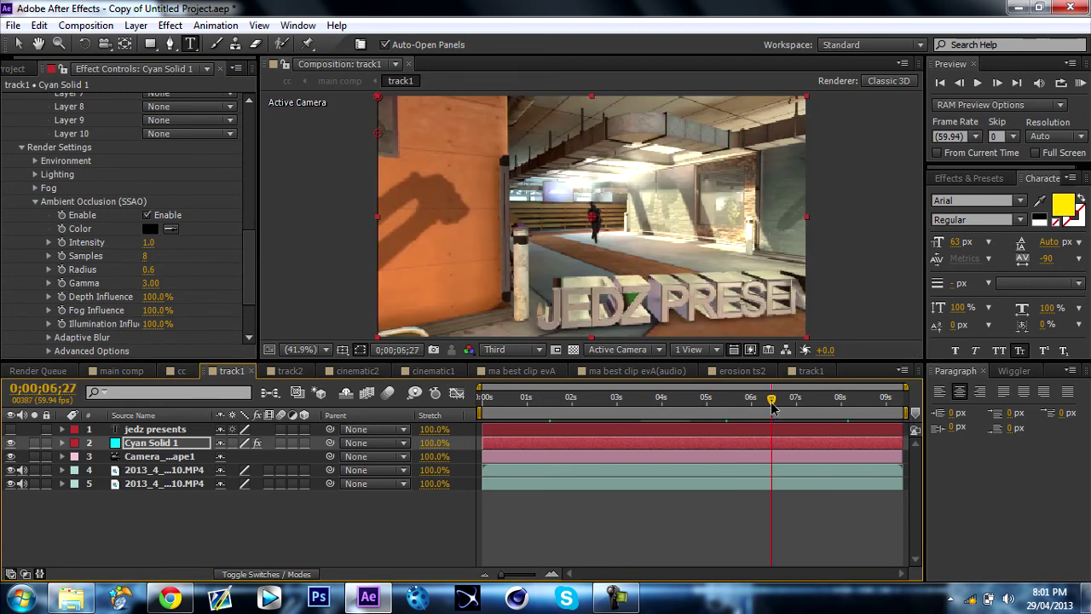